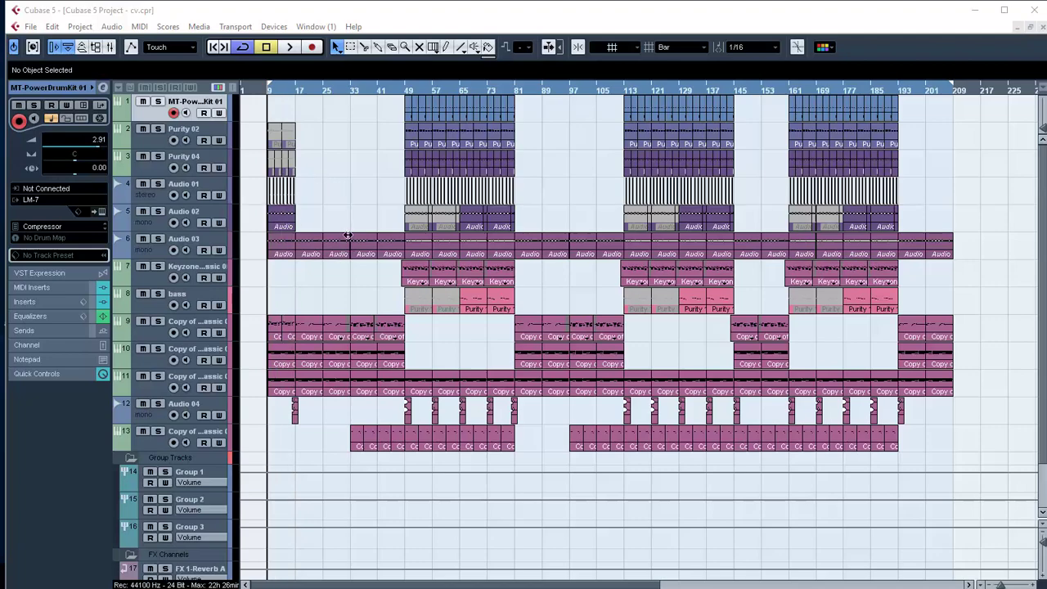
Select track 9, solo it, and start playback.
scroll(294, 257, "down", 2)
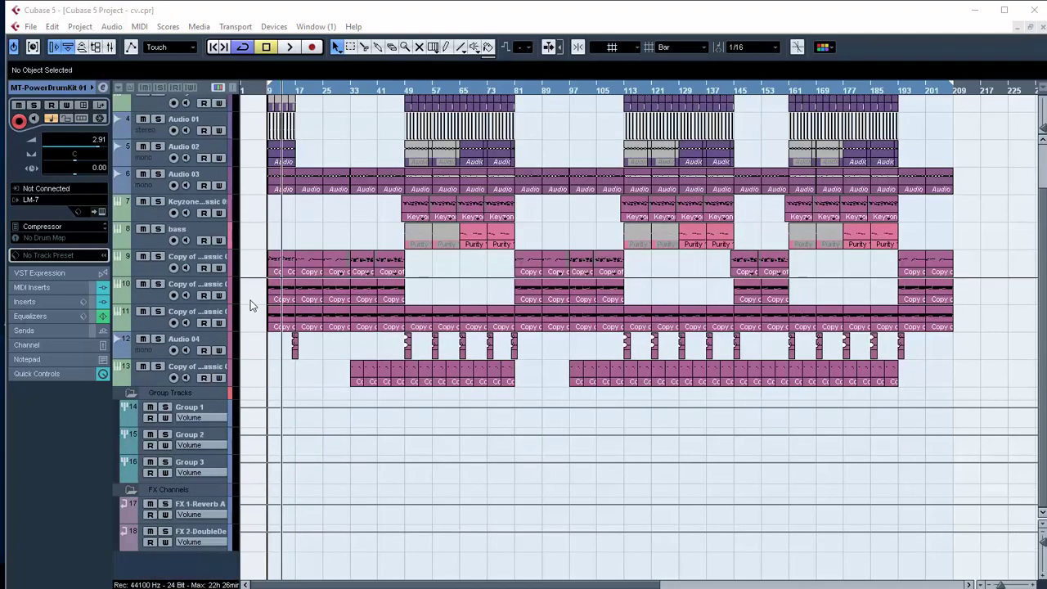
left_click(157, 269)
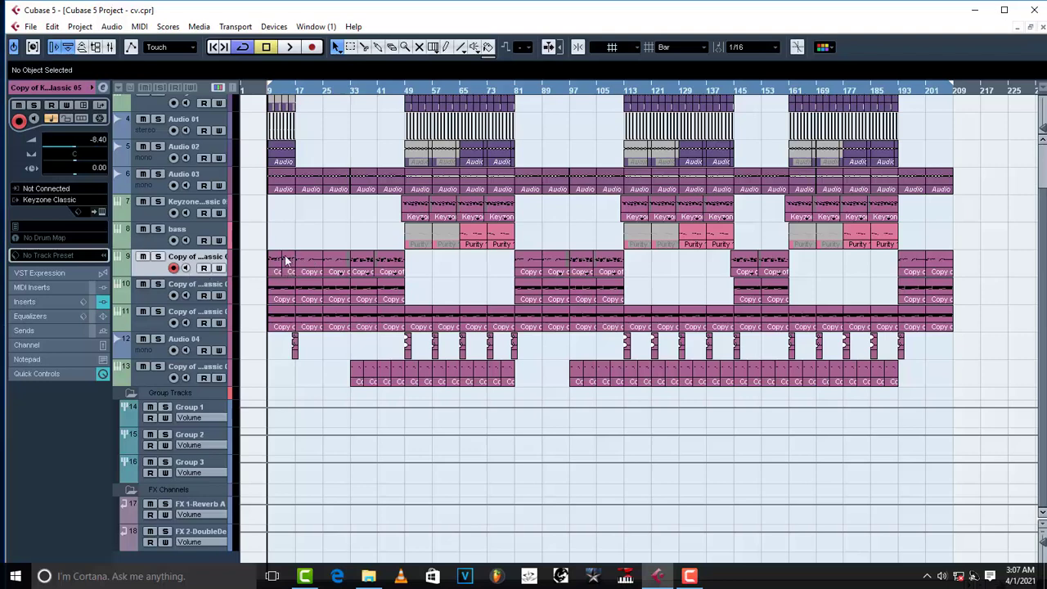
left_click(158, 258)
key("space")
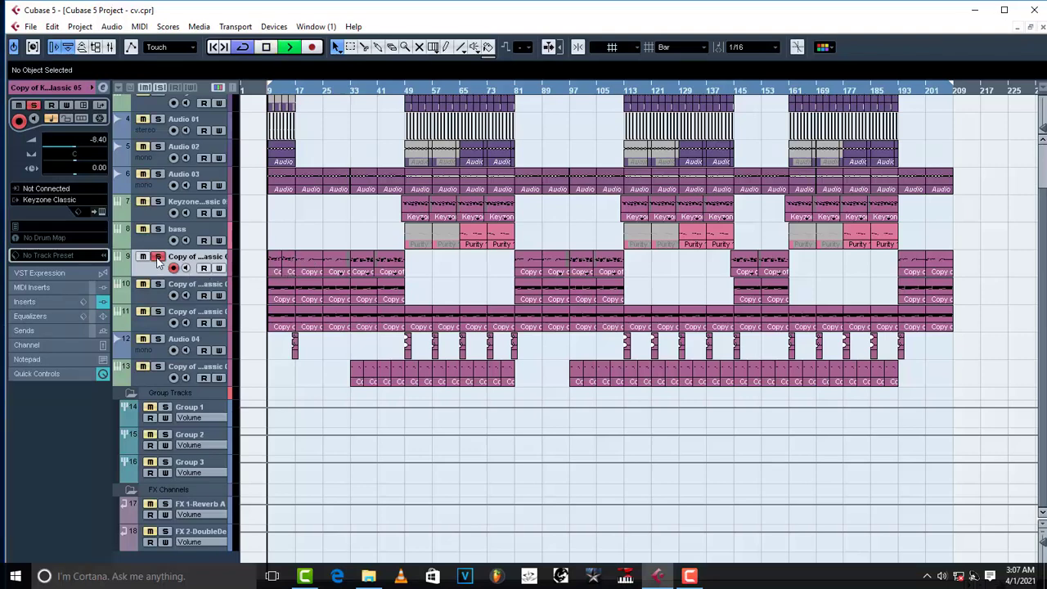
Open track 9's Keyzone Classic instrument, stop playback, and audition a Keyzone Piano note.
left_click(101, 213)
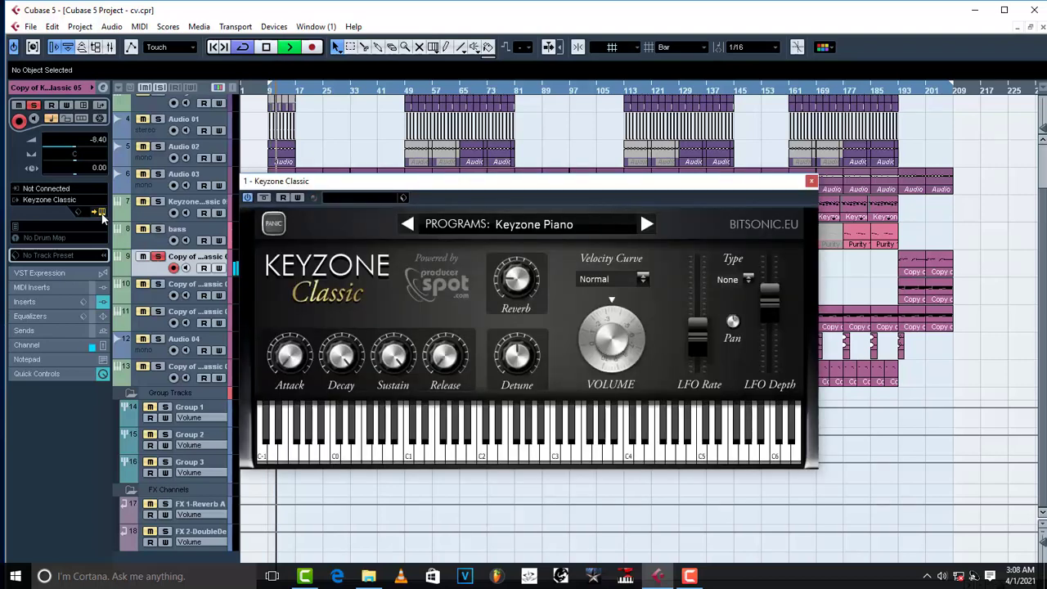
key("space")
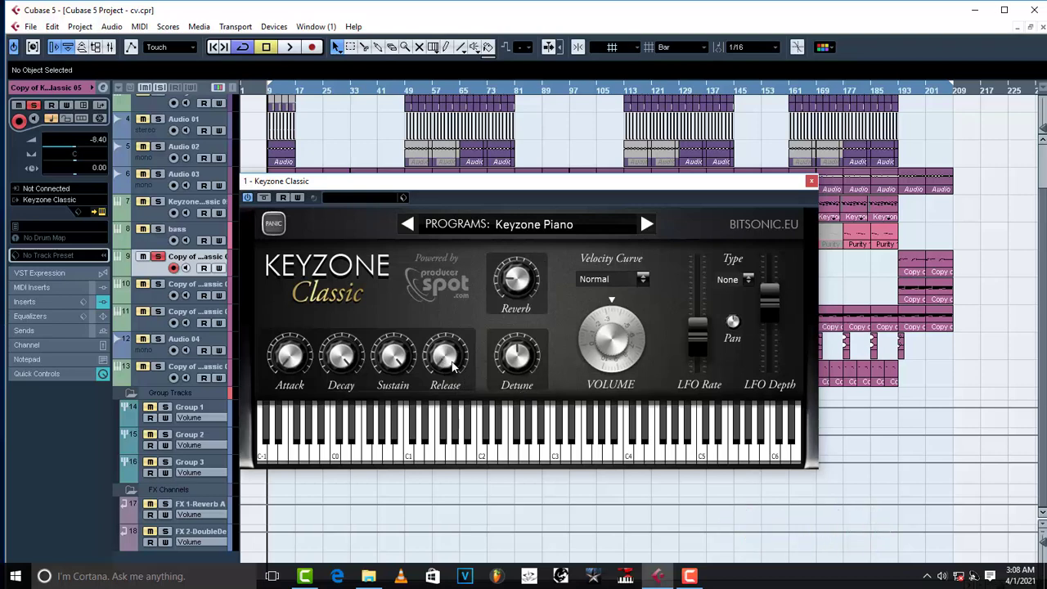
left_click(472, 416)
Close Keyzone Classic, play briefly, expand track 9's Inserts, and open its Channel Settings.
left_click(810, 181)
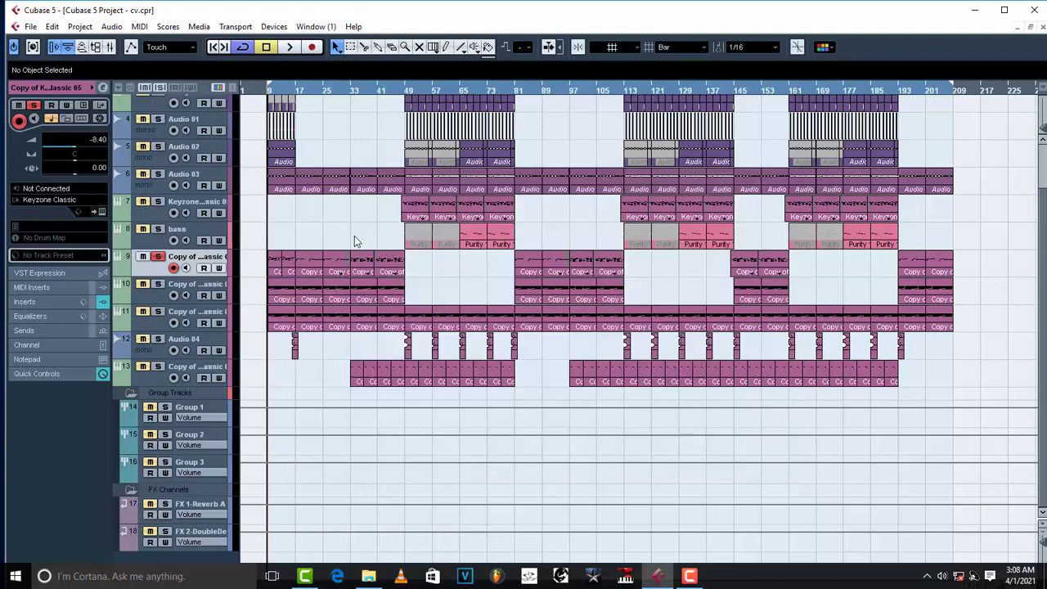
key("space")
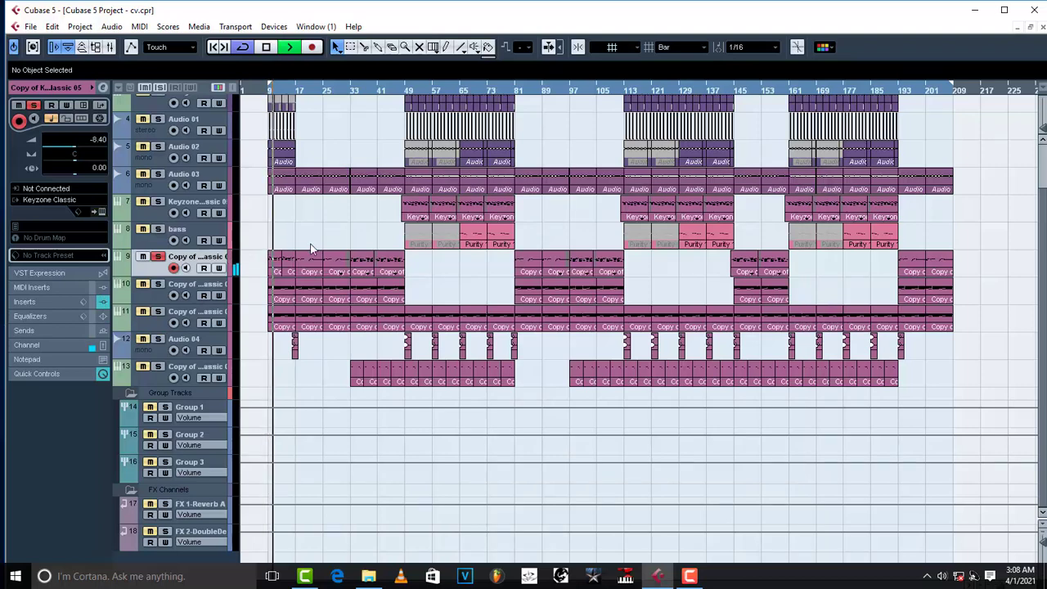
key("space")
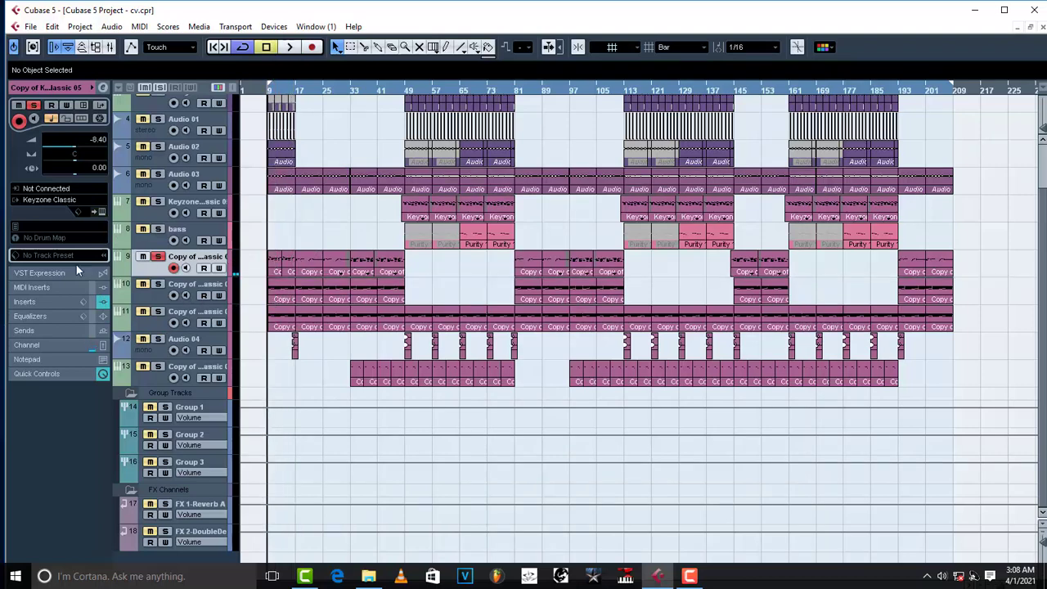
left_click(36, 302)
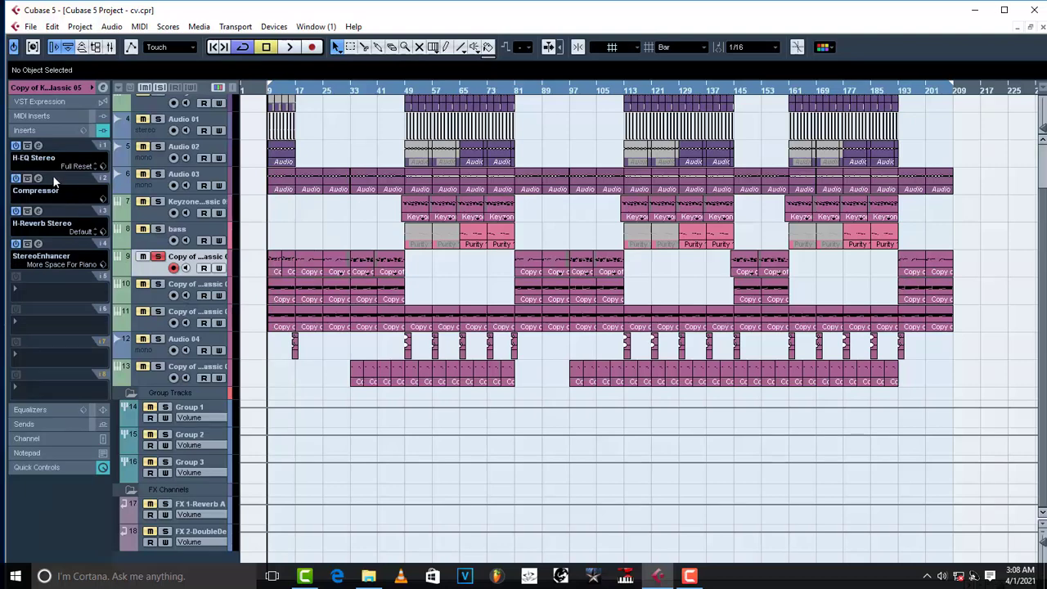
left_click(101, 87)
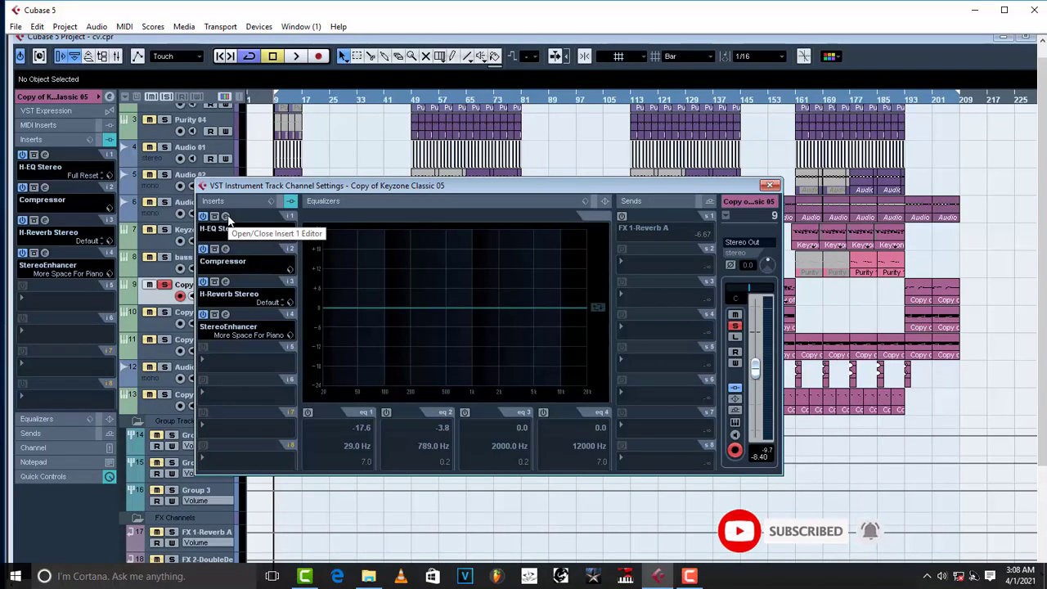
left_click(227, 218)
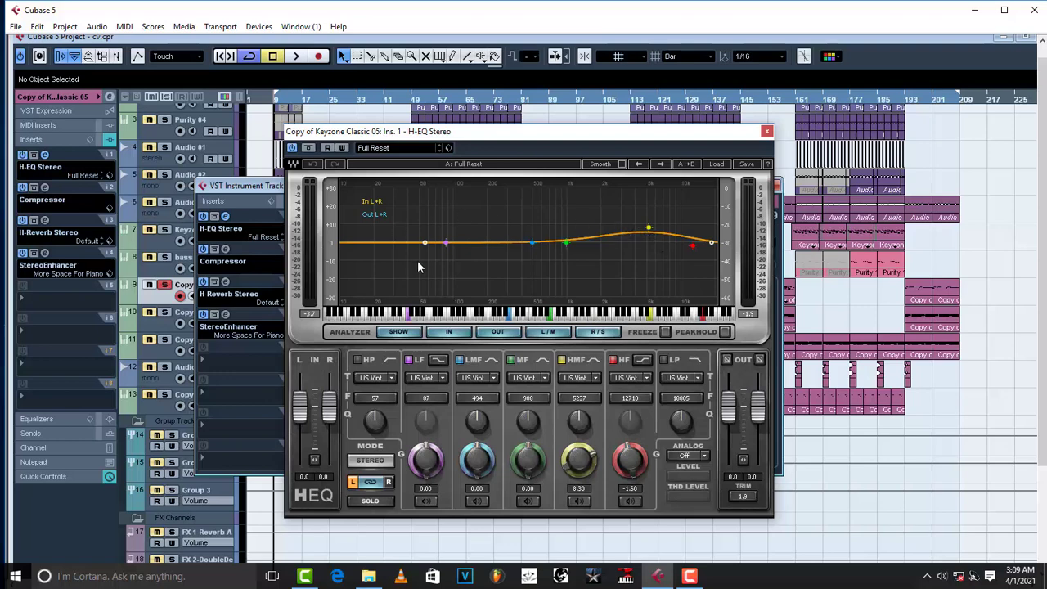
key("space")
key("alt+space")
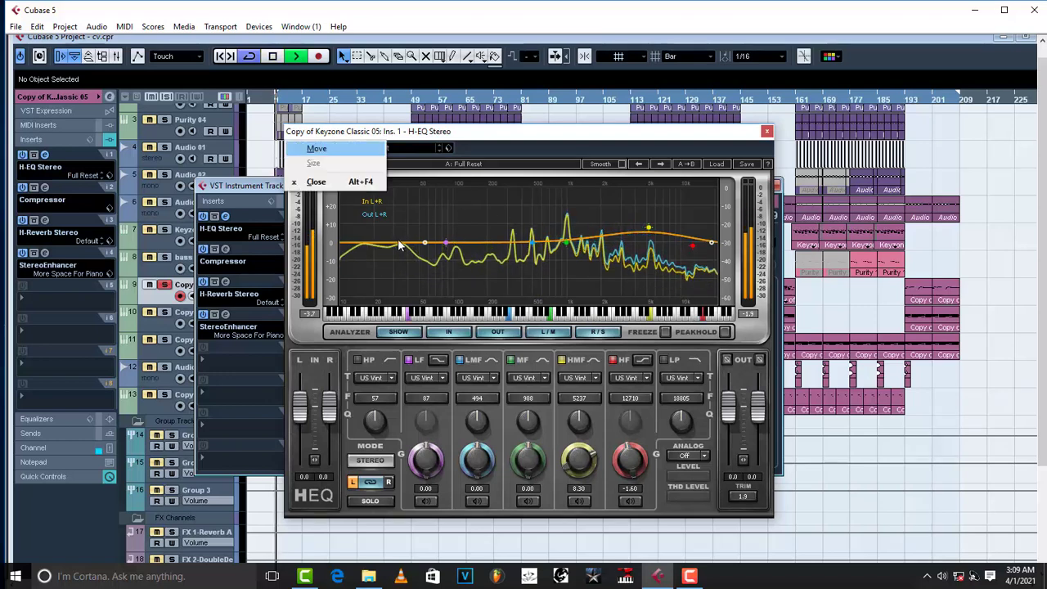
key("Escape")
key("space")
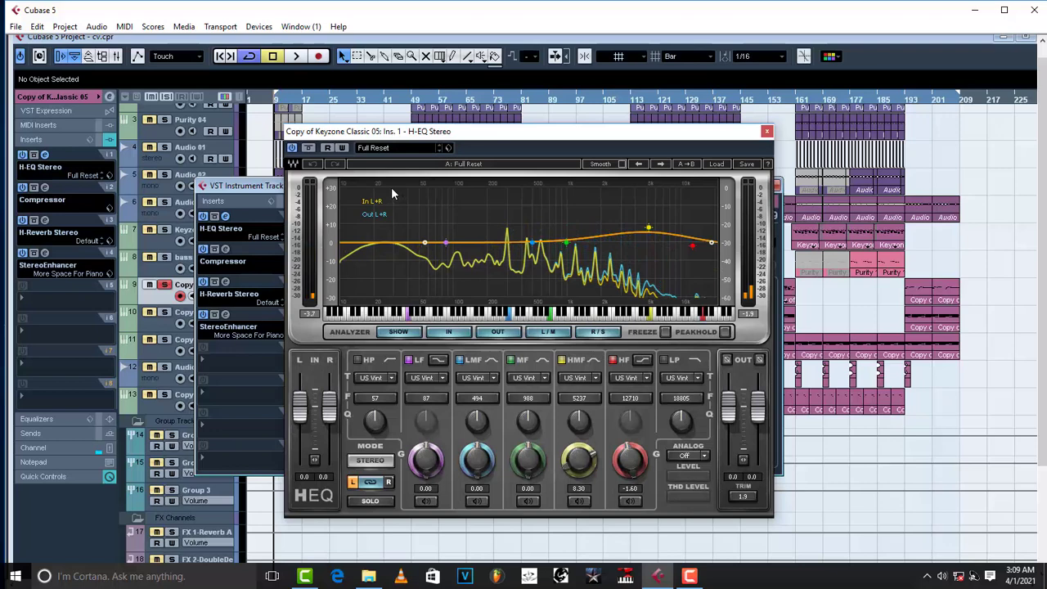
left_click(292, 148)
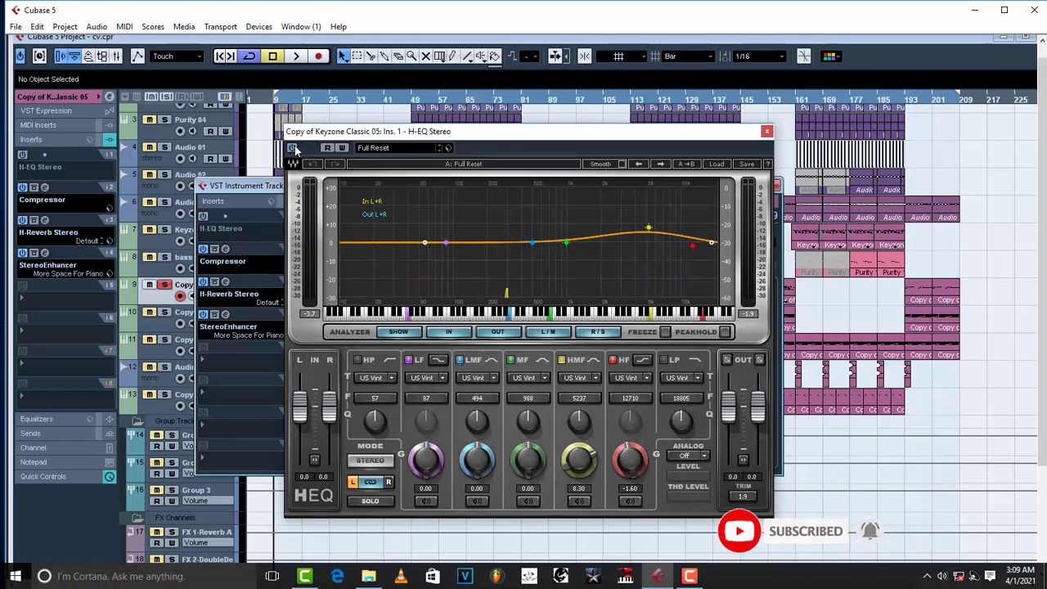
key("space")
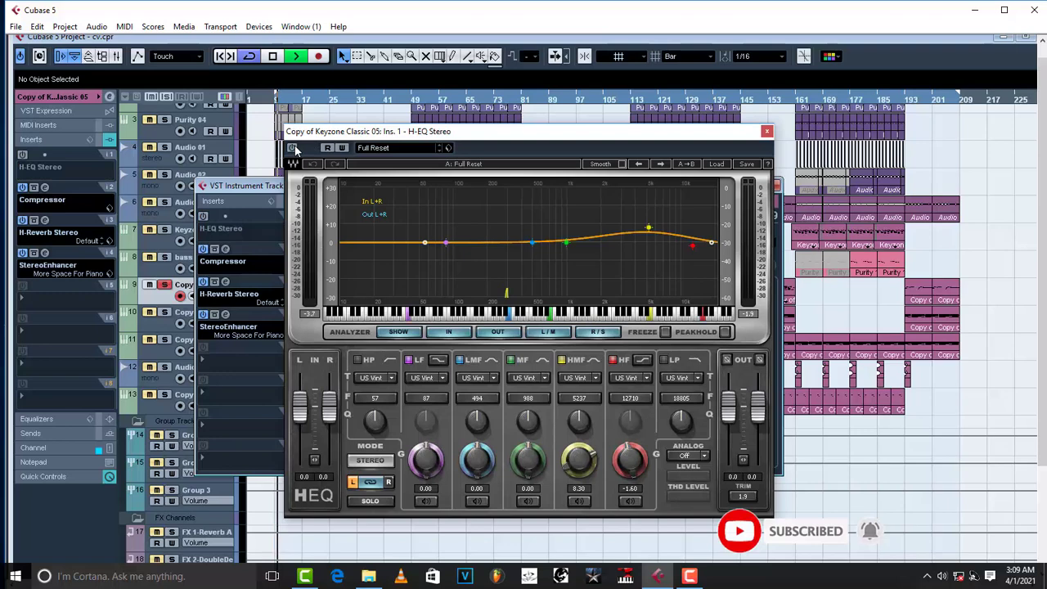
key("space")
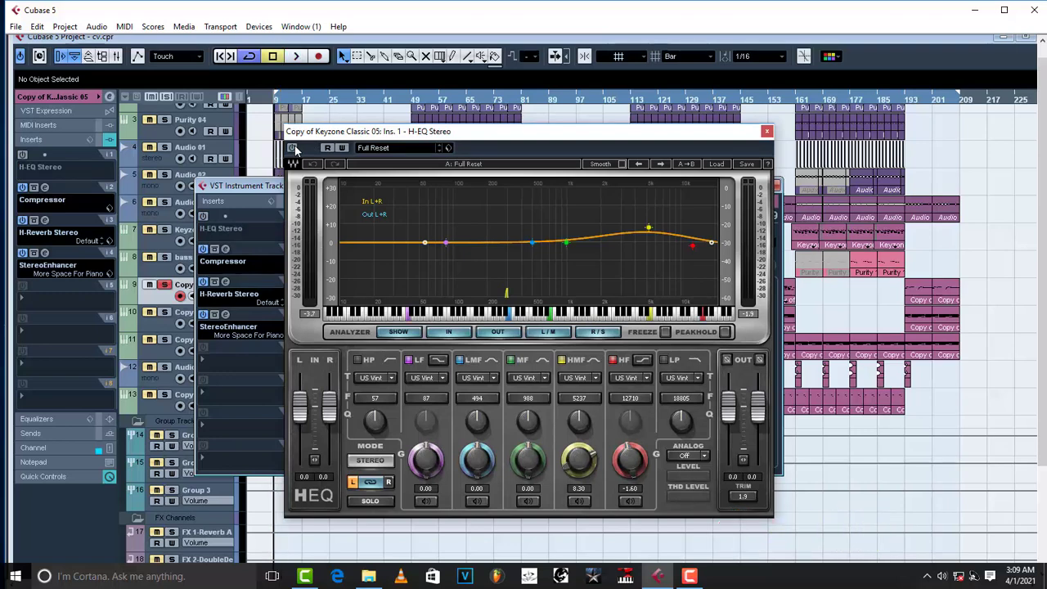
left_click(293, 148)
key("space")
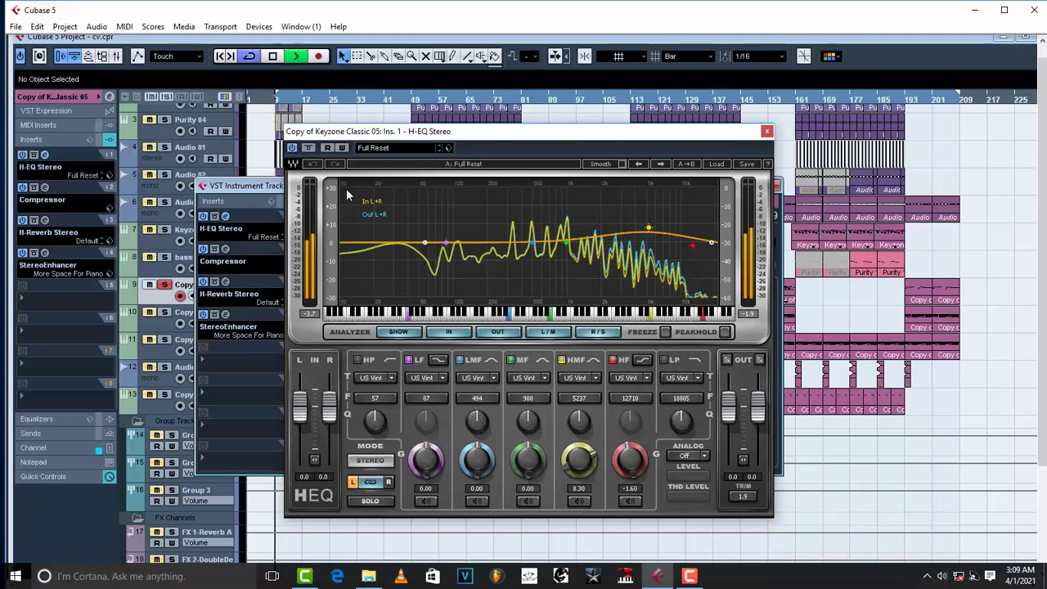
key("space")
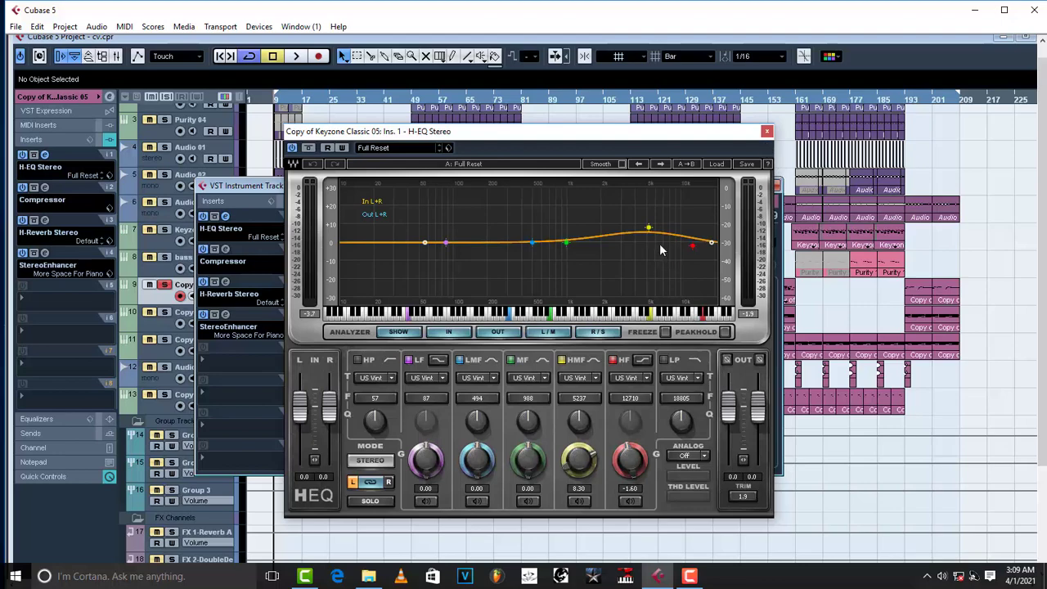
Close the H-EQ Stereo editor and open the Compressor insert's editor.
left_click(766, 130)
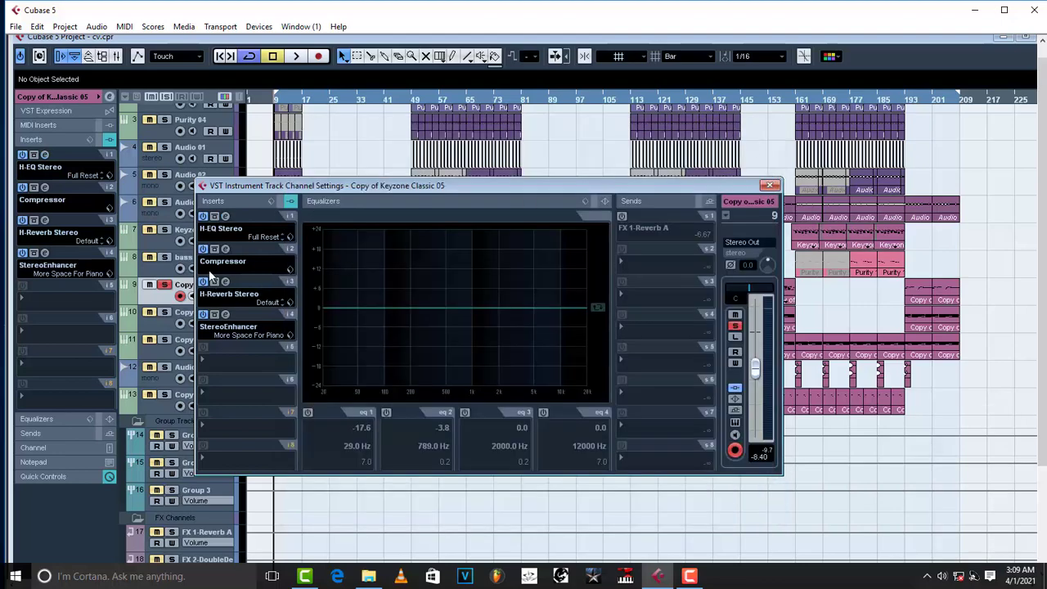
left_click(225, 249)
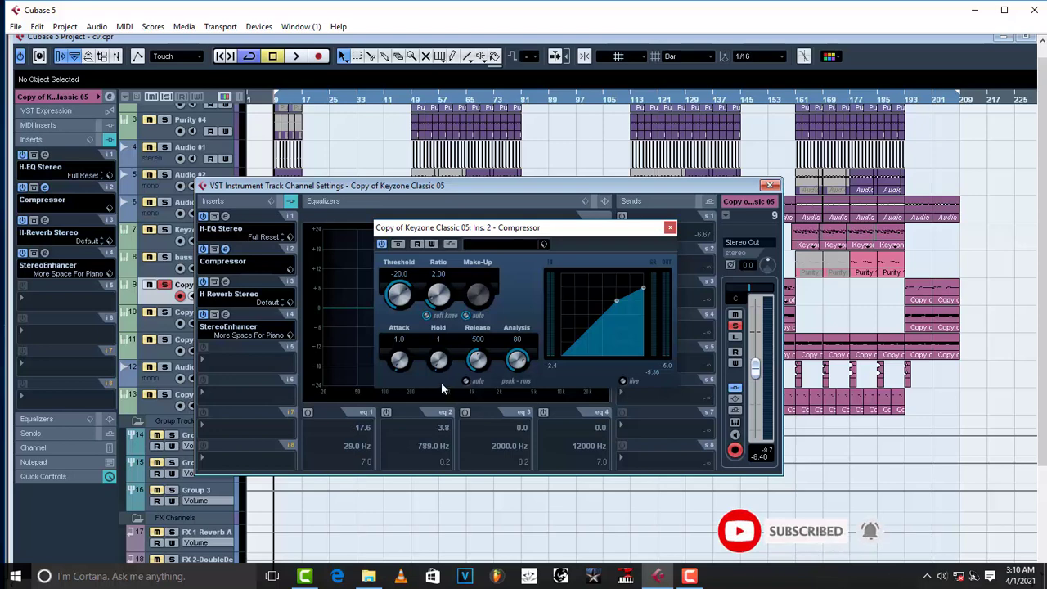
Audition the Compressor while raising the Hold time, then turning it down to 0.
key("space")
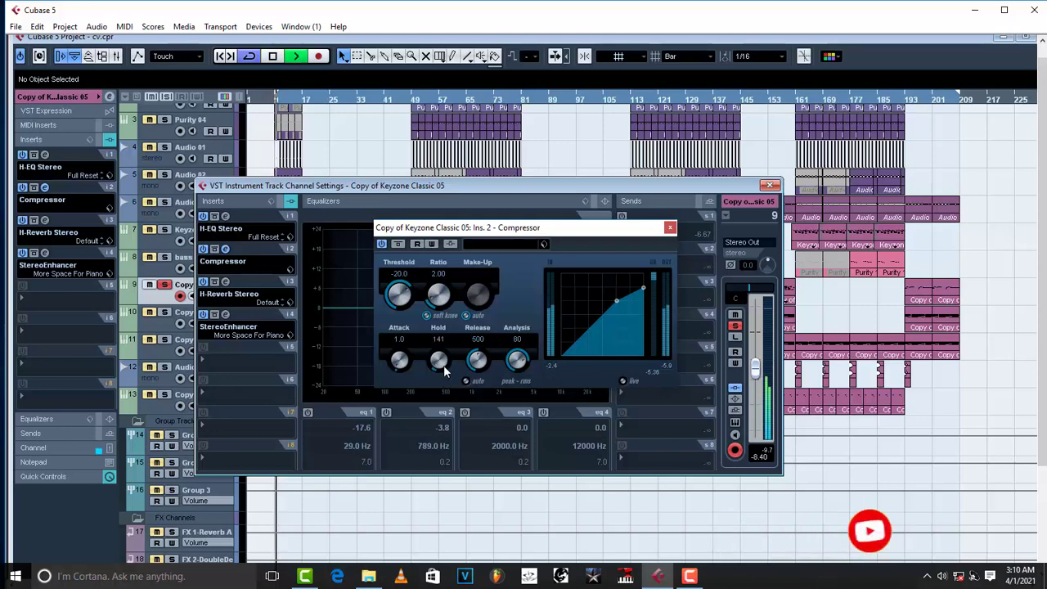
left_click_drag(443, 365, 440, 278)
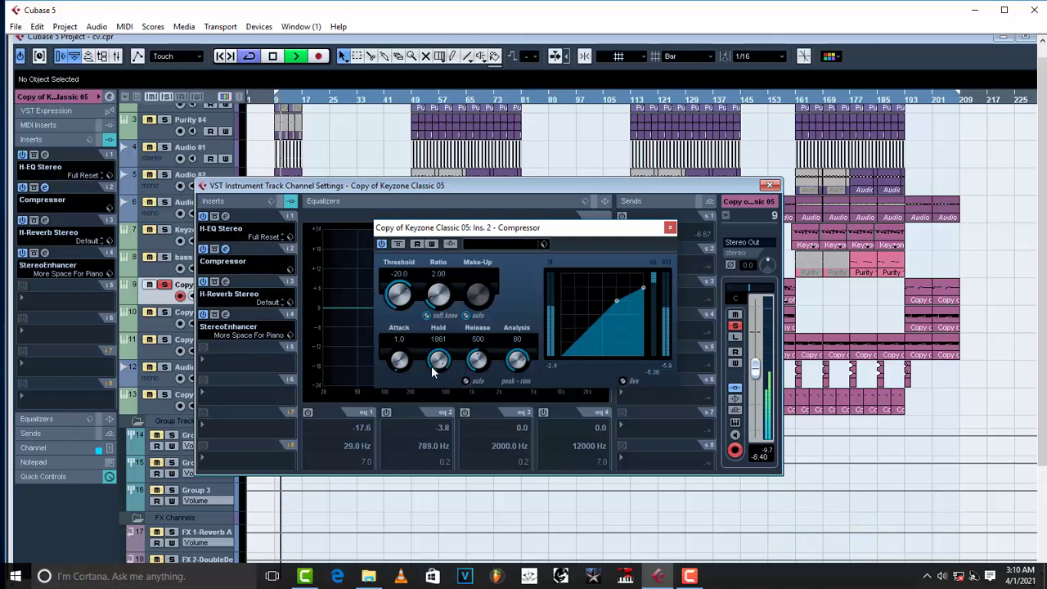
scroll(446, 352, "up", 3)
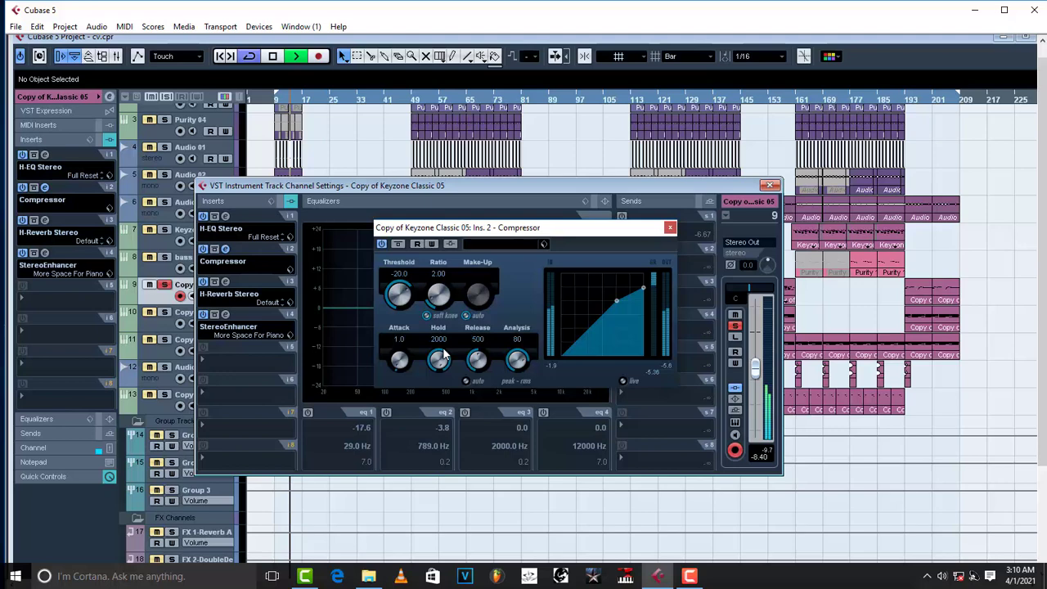
key("space")
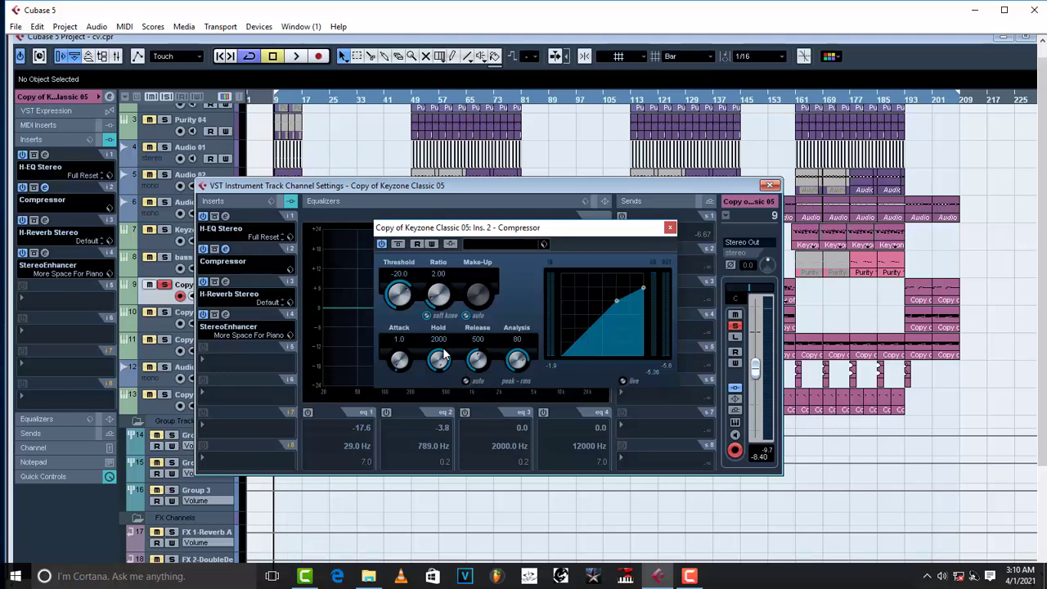
left_click_drag(442, 357, 436, 441)
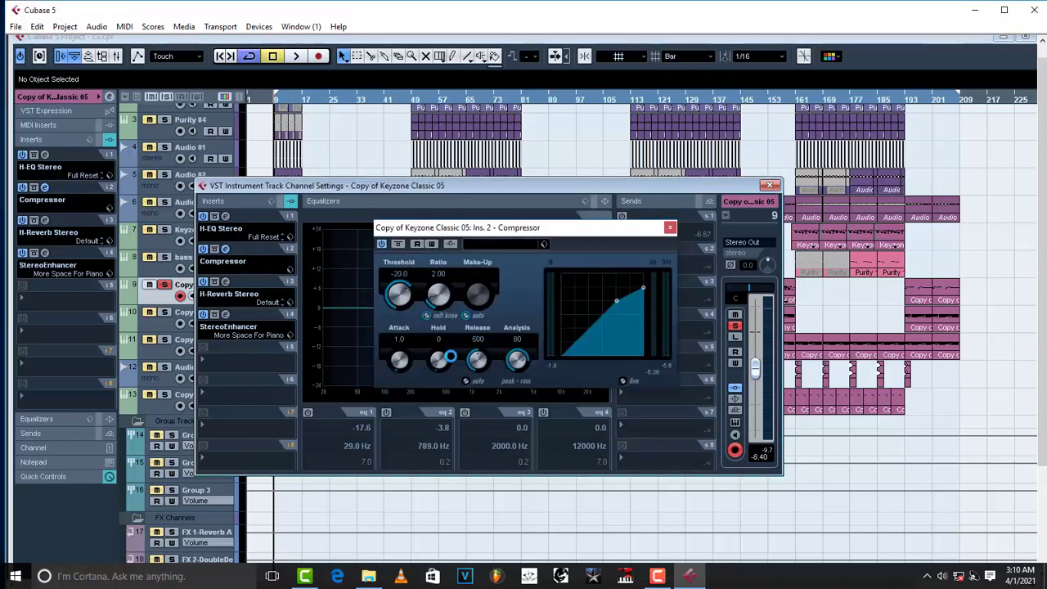
key("space")
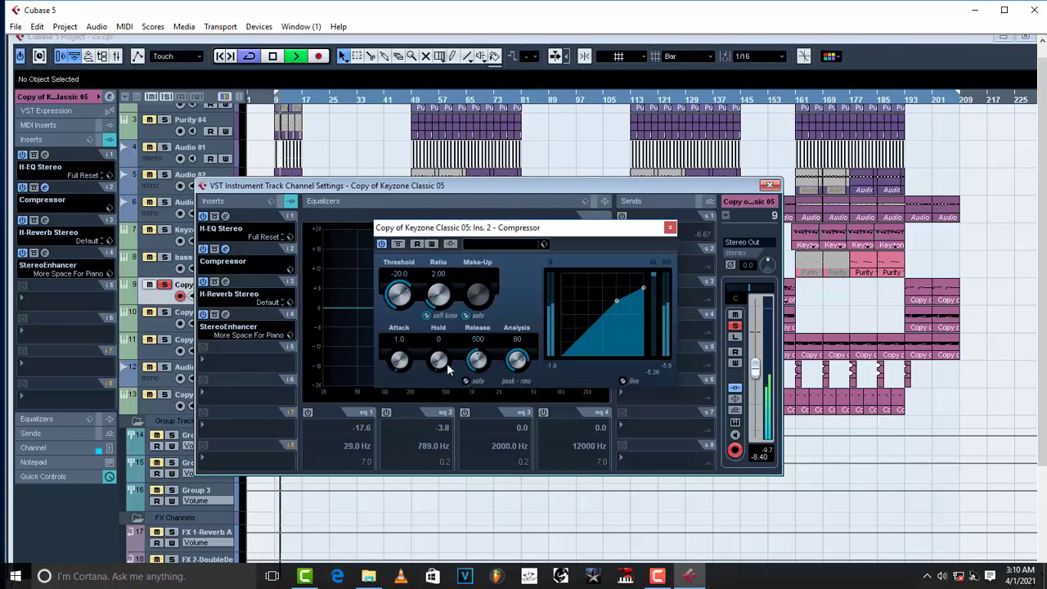
key("space")
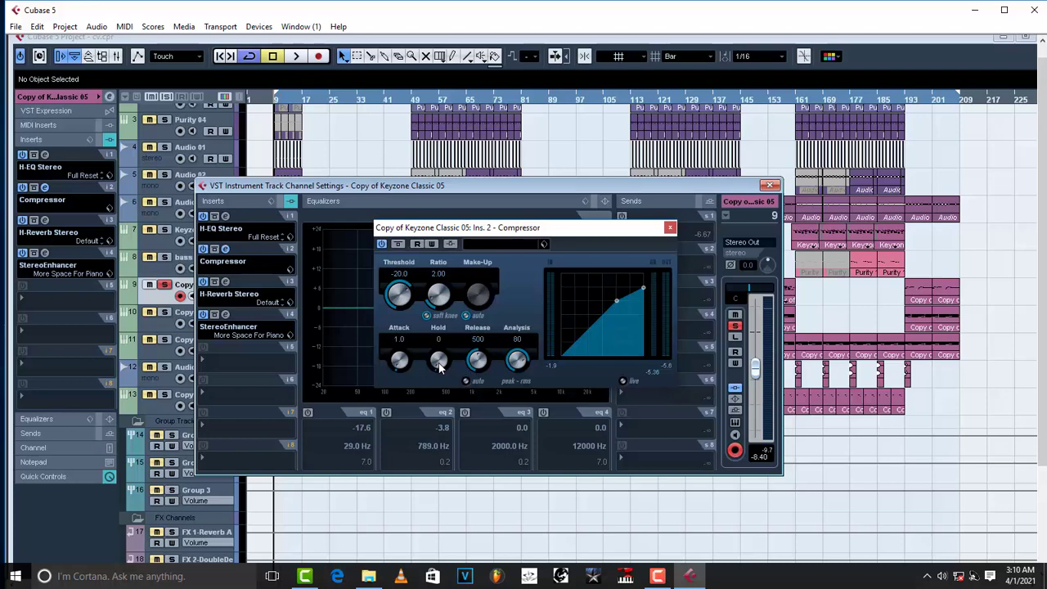
Enter a compressor Hold value of 1.
scroll(439, 361, "up", 2)
type("1")
key("Return")
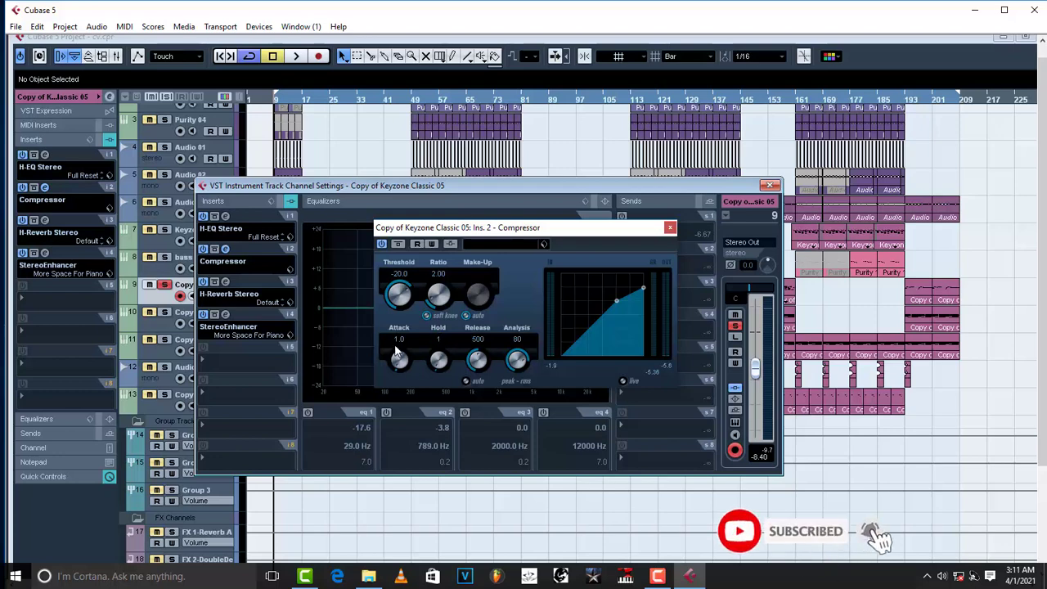
Close the Compressor editor and compare playback with the Compressor insert bypassed, then active.
left_click(669, 229)
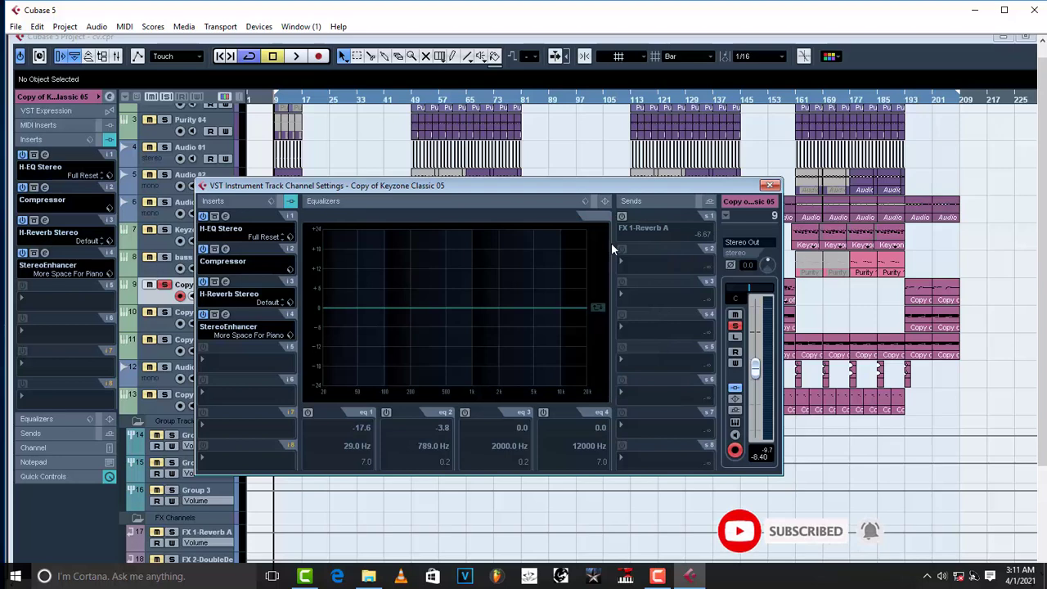
left_click(207, 251)
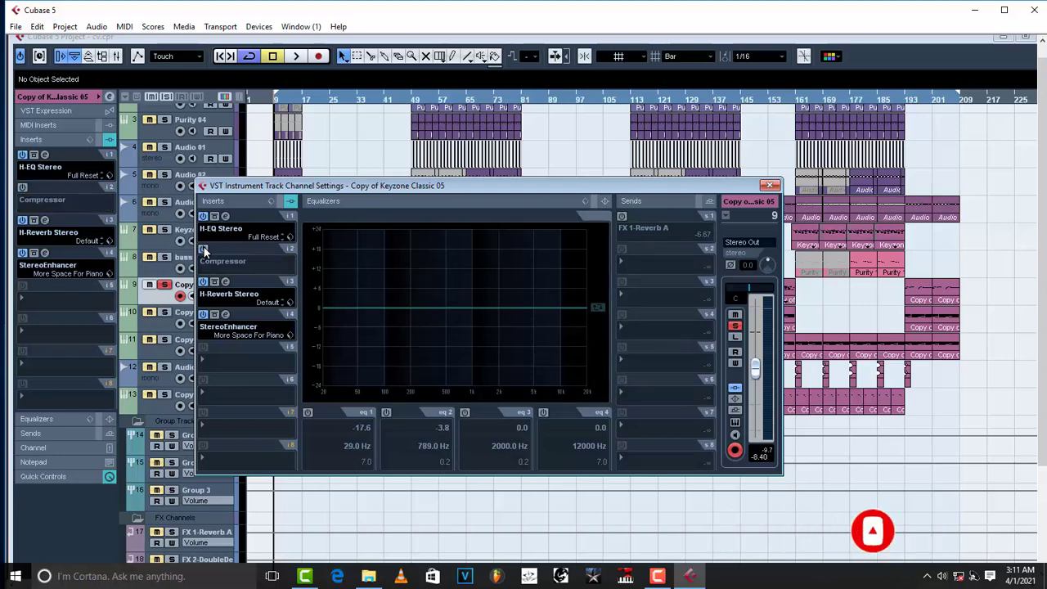
key("space")
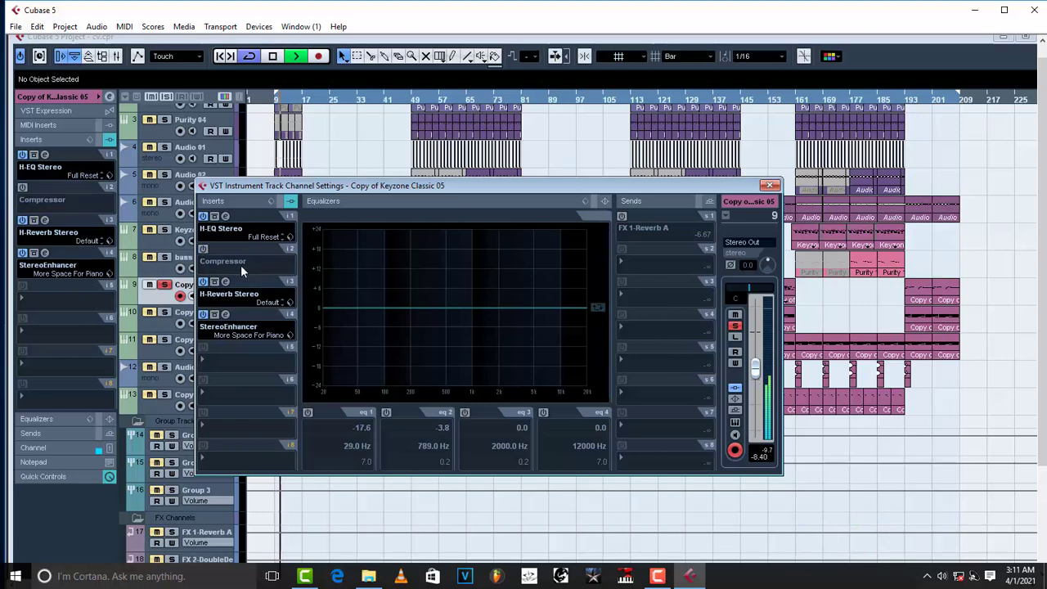
key("space")
left_click(202, 249)
key("space")
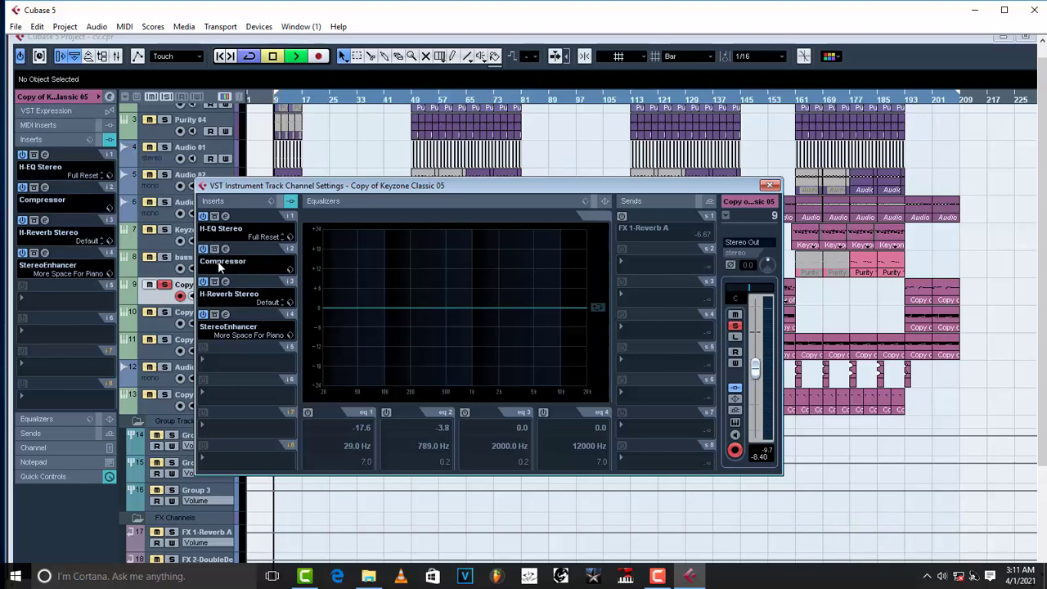
key("space")
In the H-Reverb Stereo editor, compare playback with reverb off and on, then close it.
left_click(226, 282)
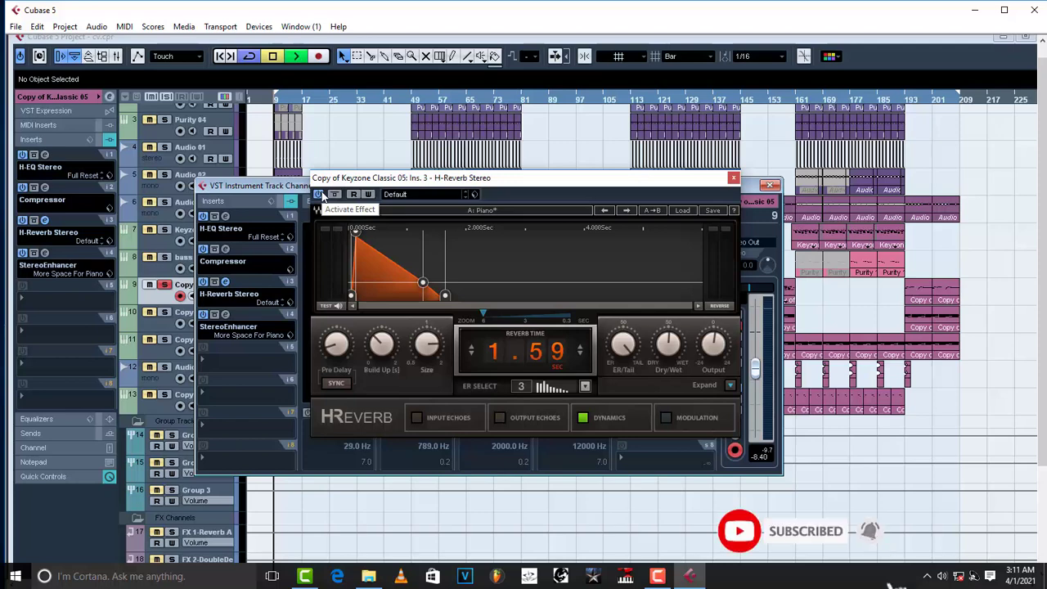
left_click(319, 195)
left_click(319, 195)
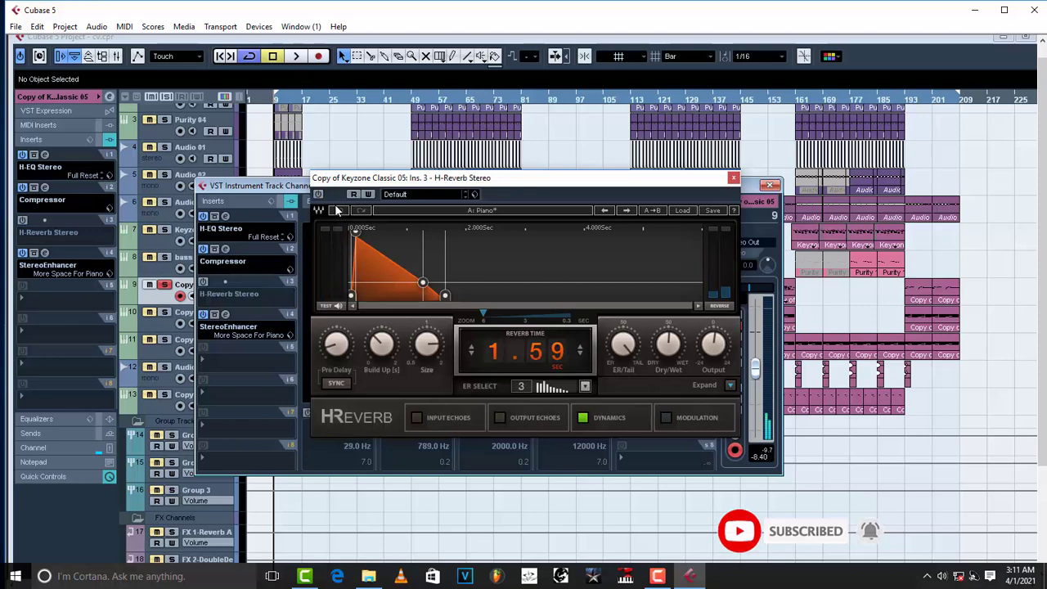
key("space")
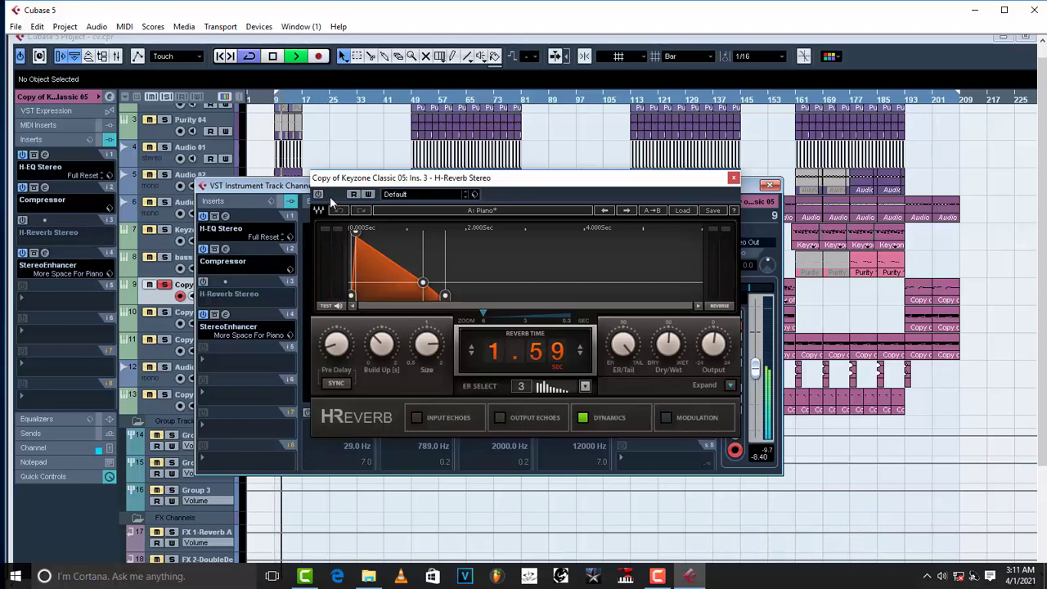
key("space")
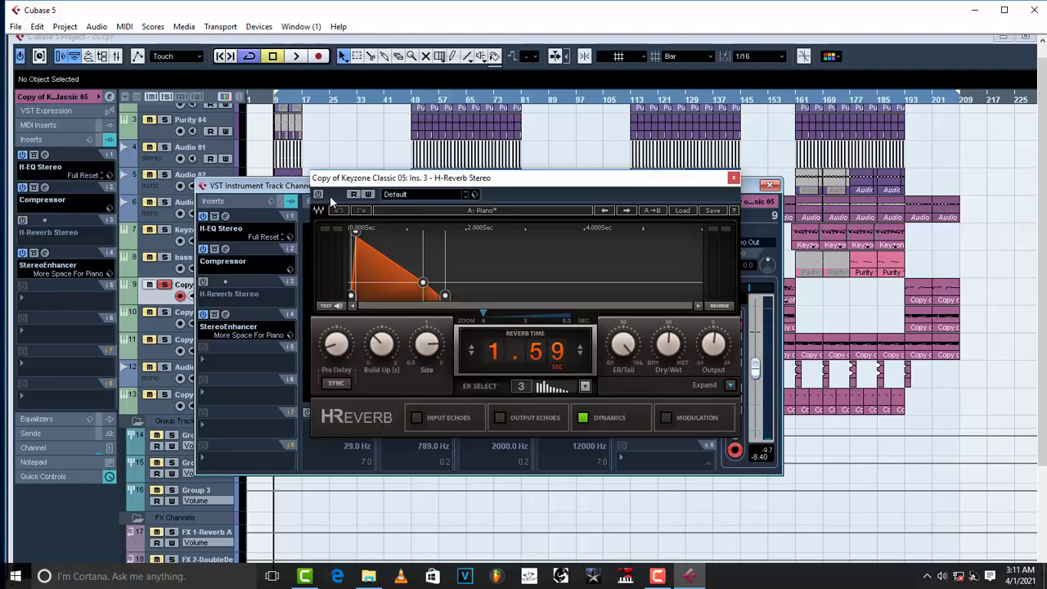
left_click(318, 195)
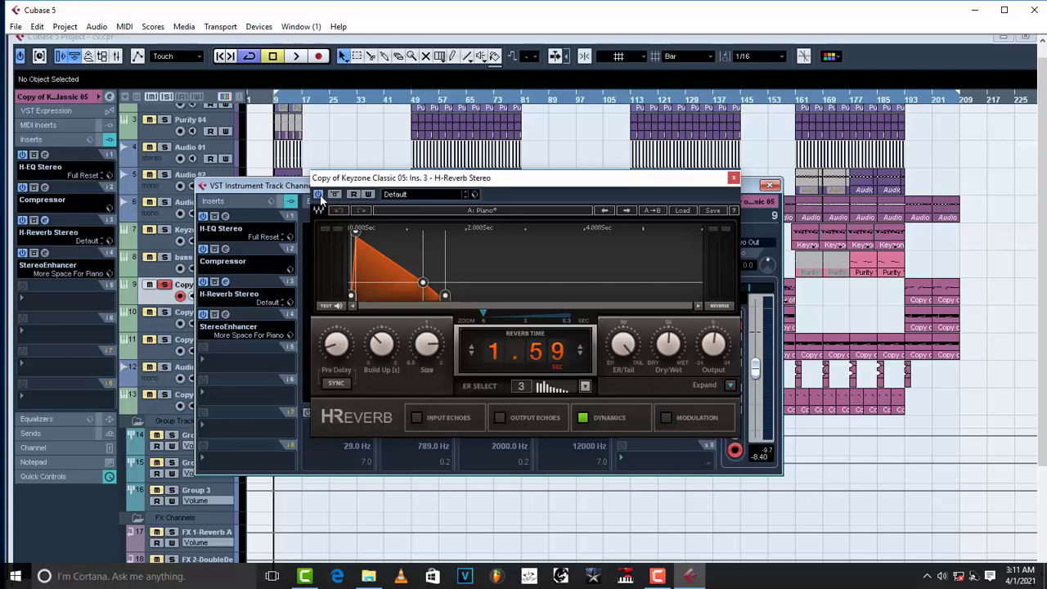
key("space")
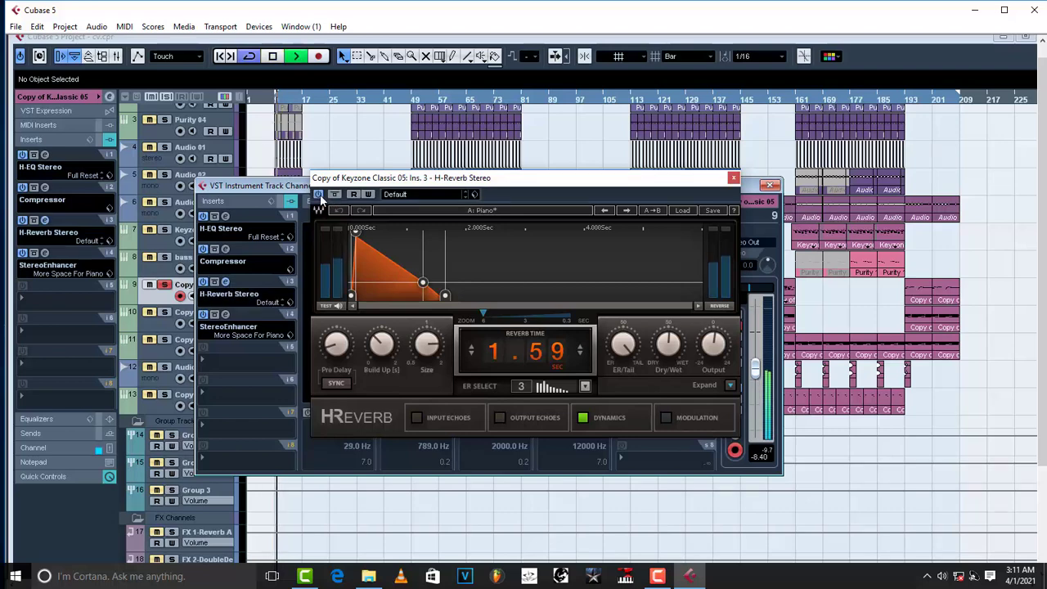
key("space")
left_click(733, 178)
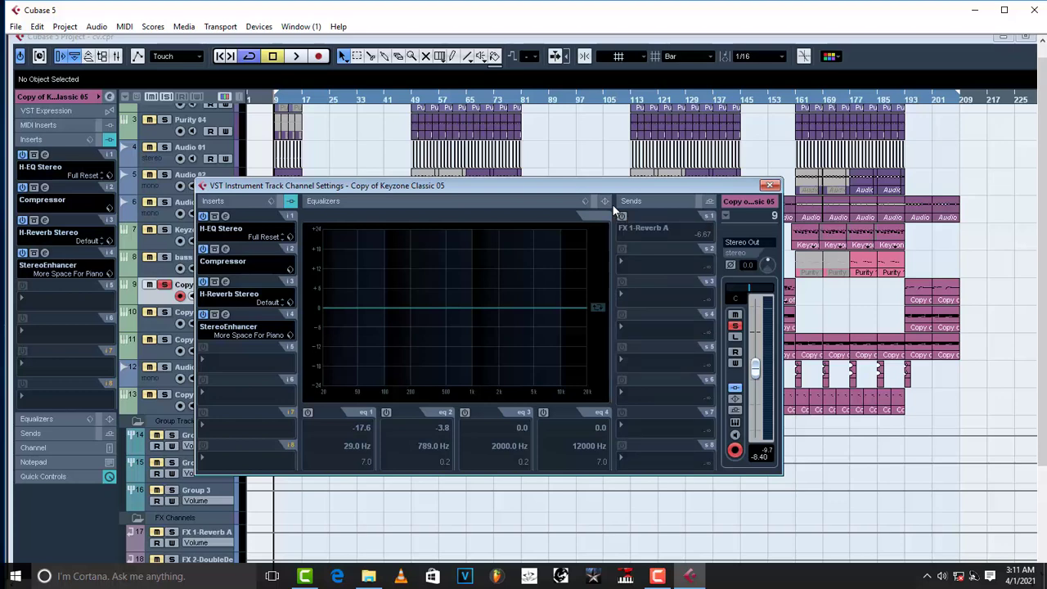
Open the StereoEnhancer editor showing More Space For Piano, Width 178, Delay 6.4.
left_click(226, 316)
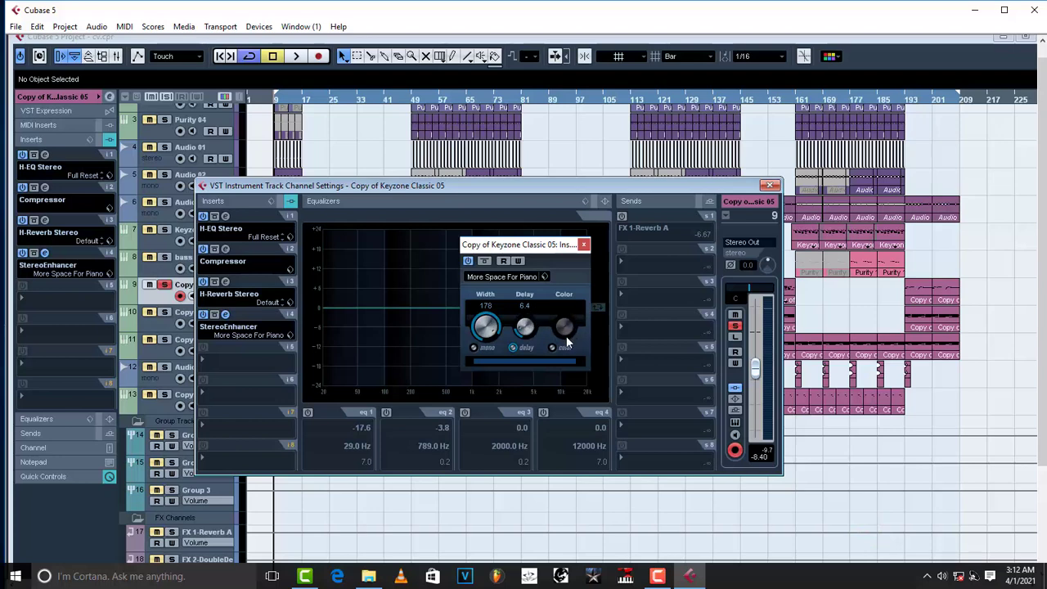
Play track 9 with the StereoEnhancer switched off, then back on, to compare.
key("space")
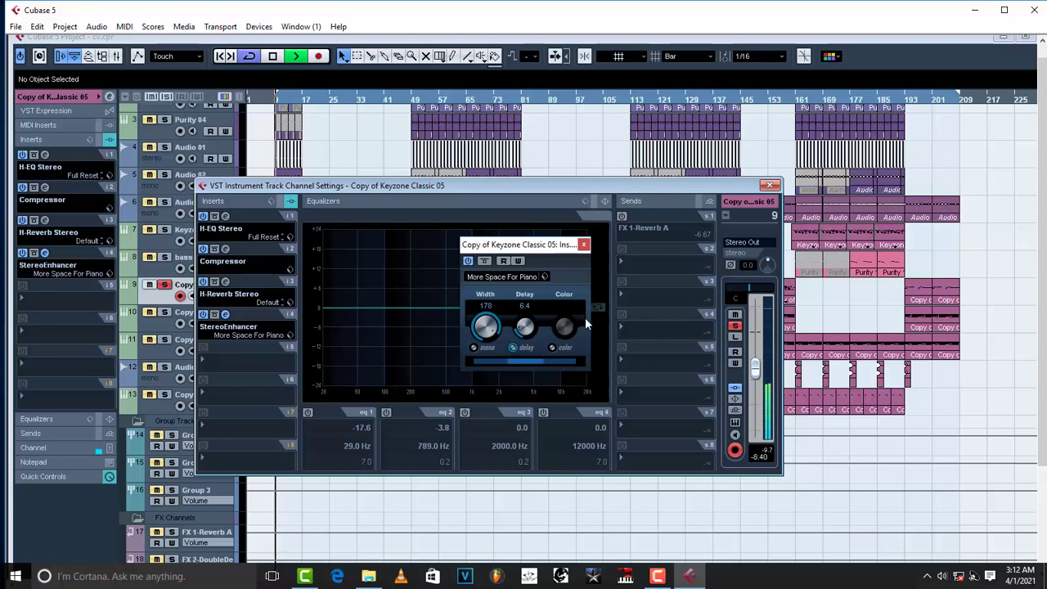
left_click(467, 260)
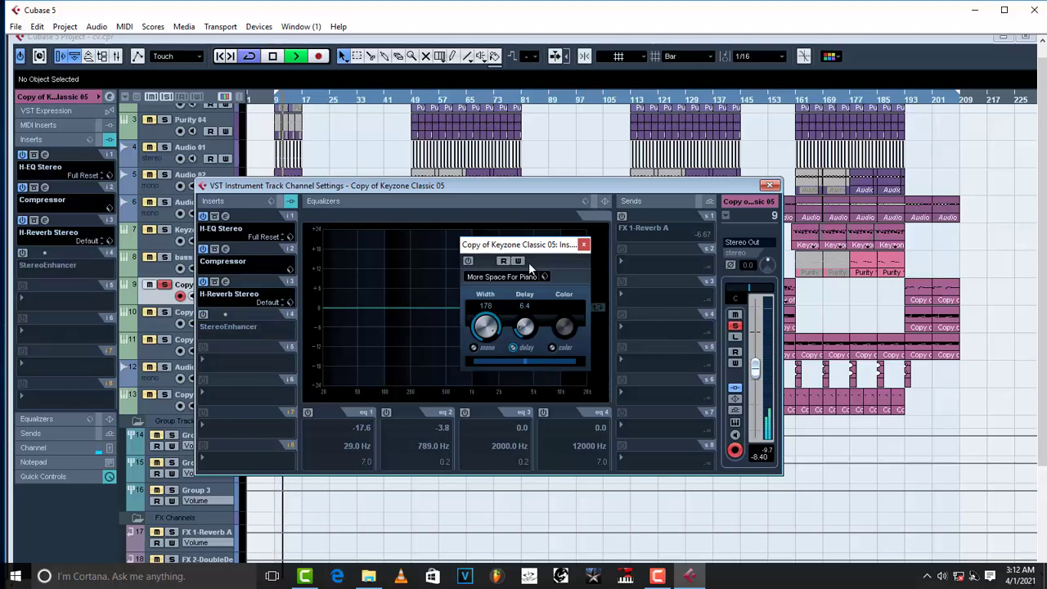
key("space")
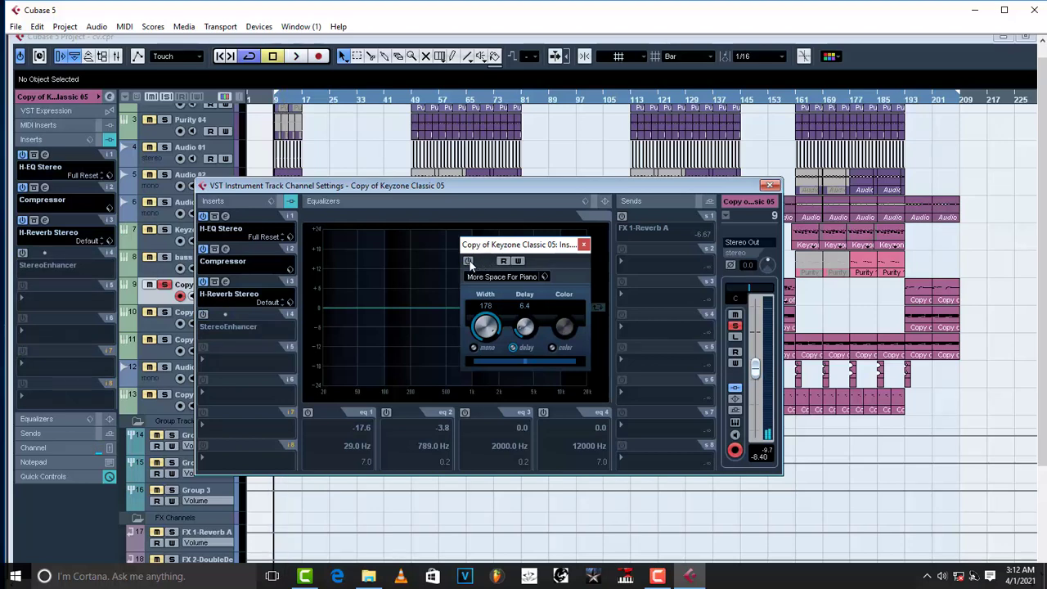
left_click(468, 260)
key("space")
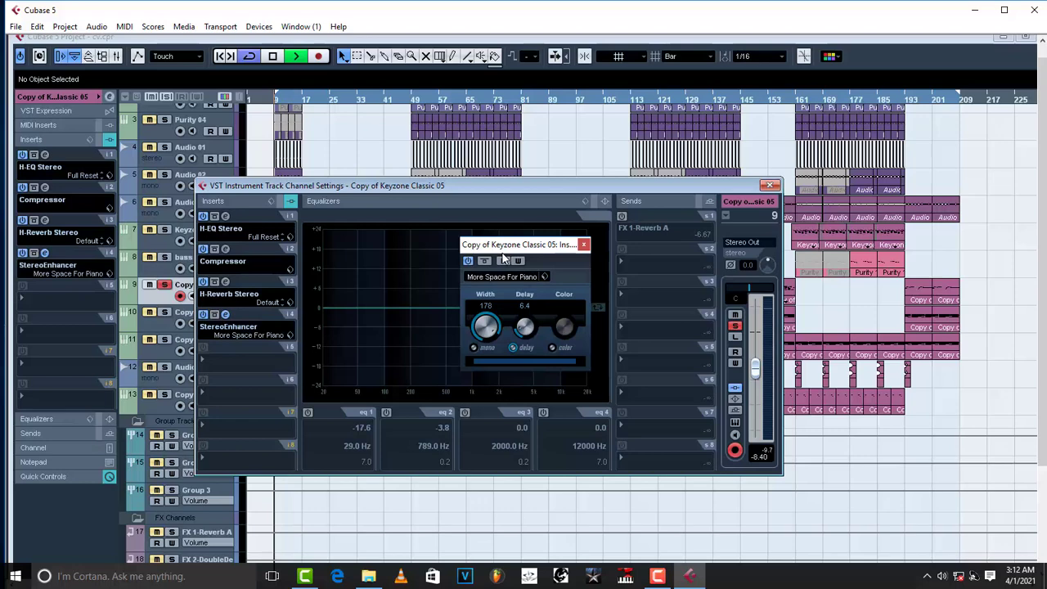
key("space")
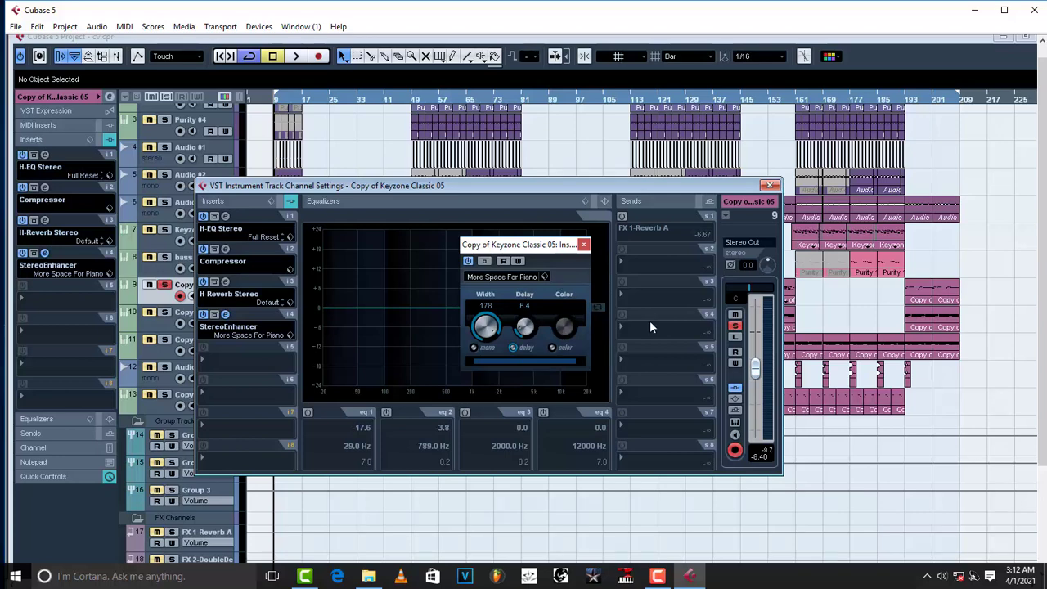
Close the StereoEnhancer and Channel Settings windows, then select and preview track 10.
left_click(584, 244)
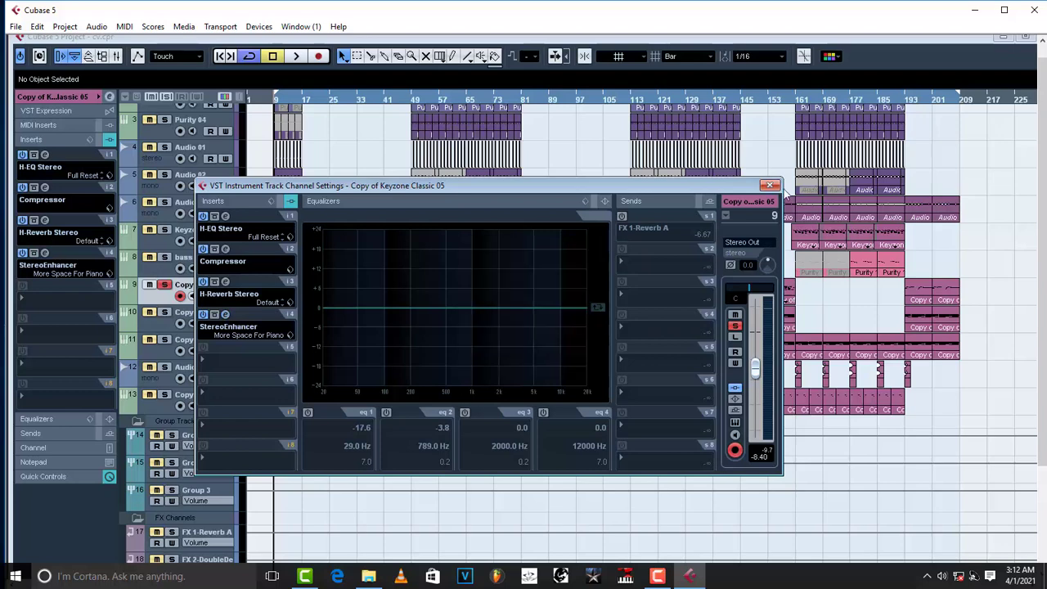
left_click(769, 186)
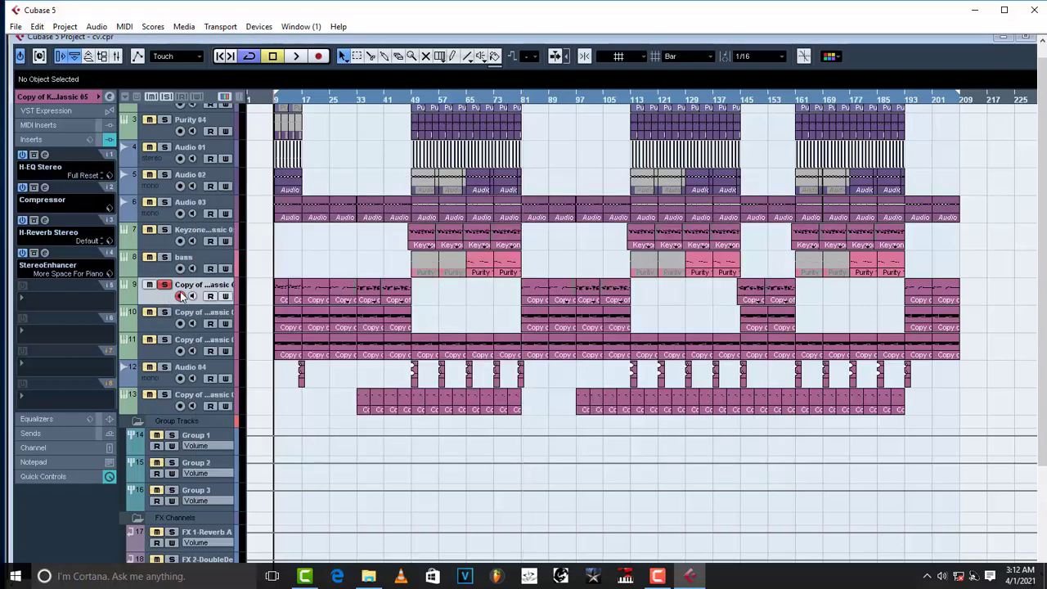
left_click(167, 324)
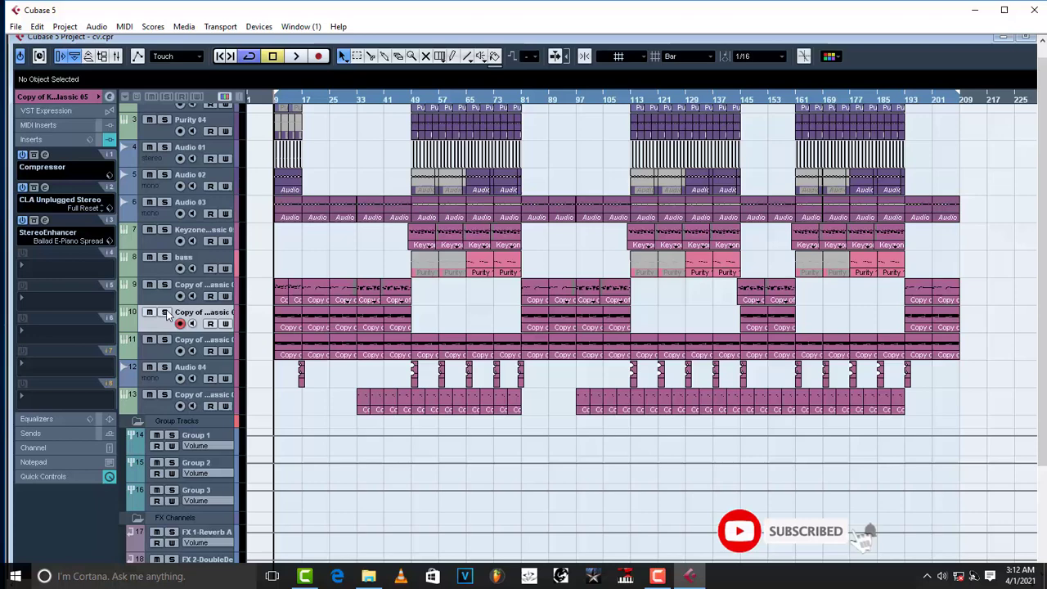
key("space")
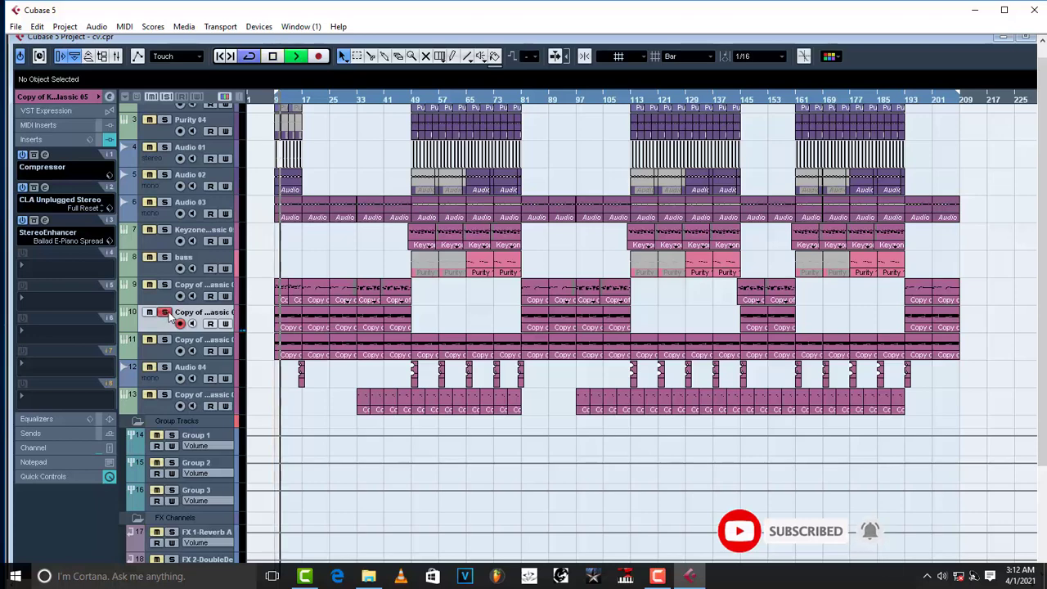
key("space")
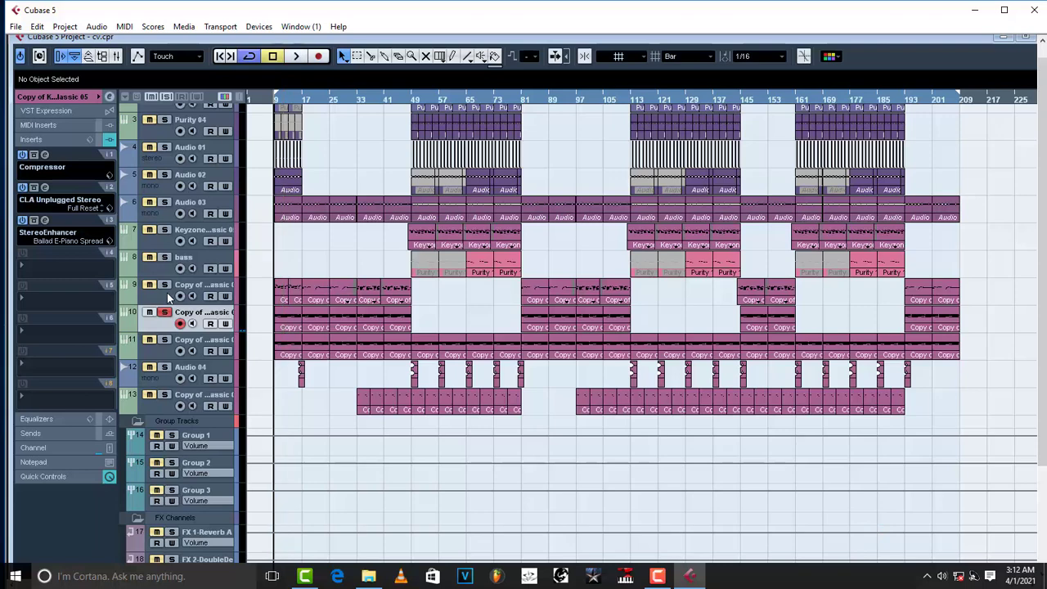
Open track 10's part in the Key Editor, zoom to fit, and play its notes.
double_click(317, 319)
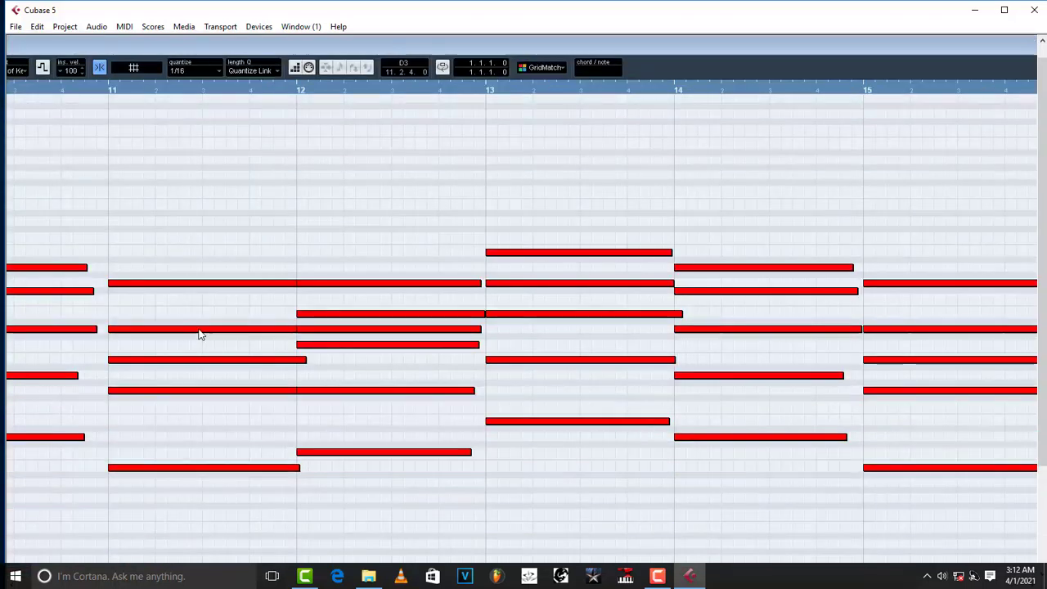
key("g")
key("g")
key("g")
key("g")
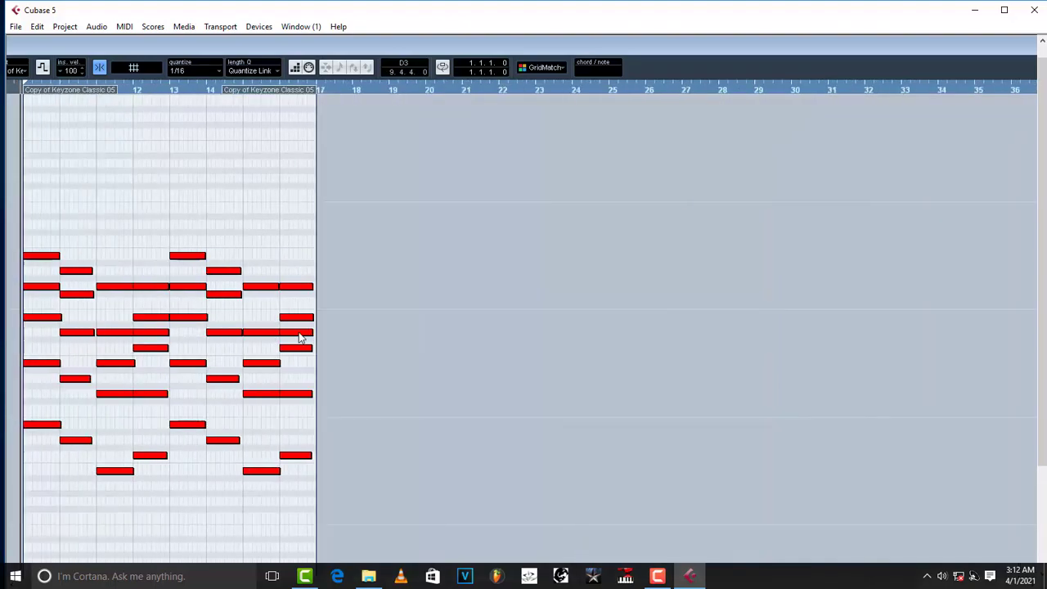
key("space")
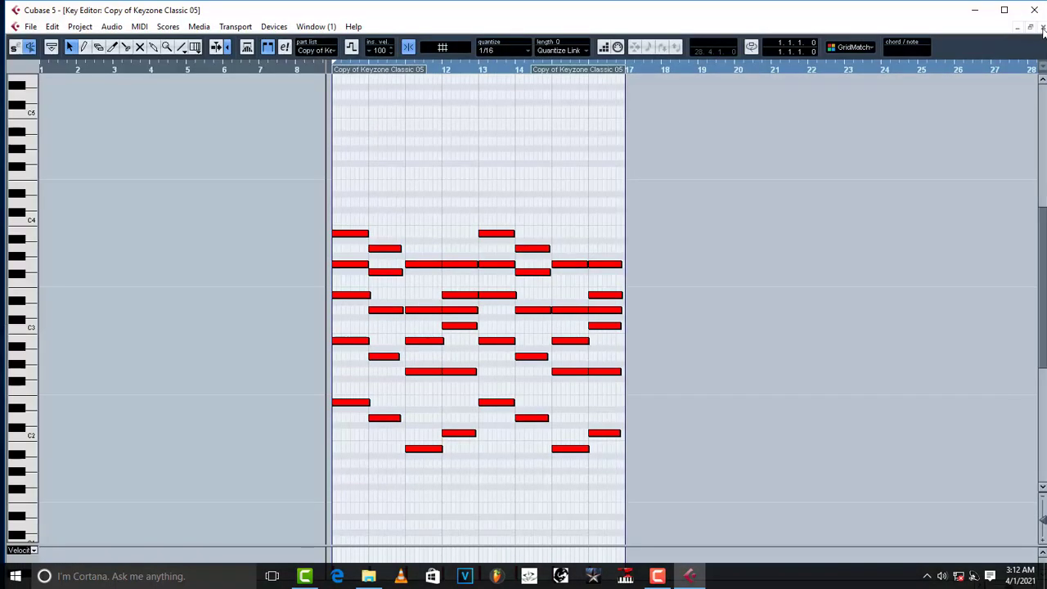
Return to the arrangement and briefly check track 10's Compressor settings.
left_click(1033, 27)
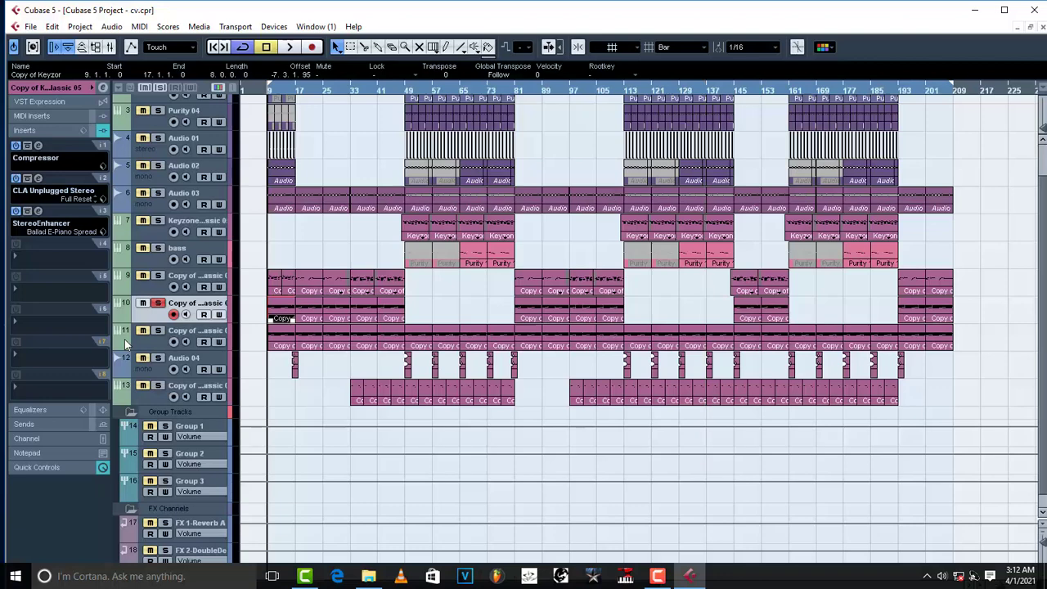
left_click(38, 148)
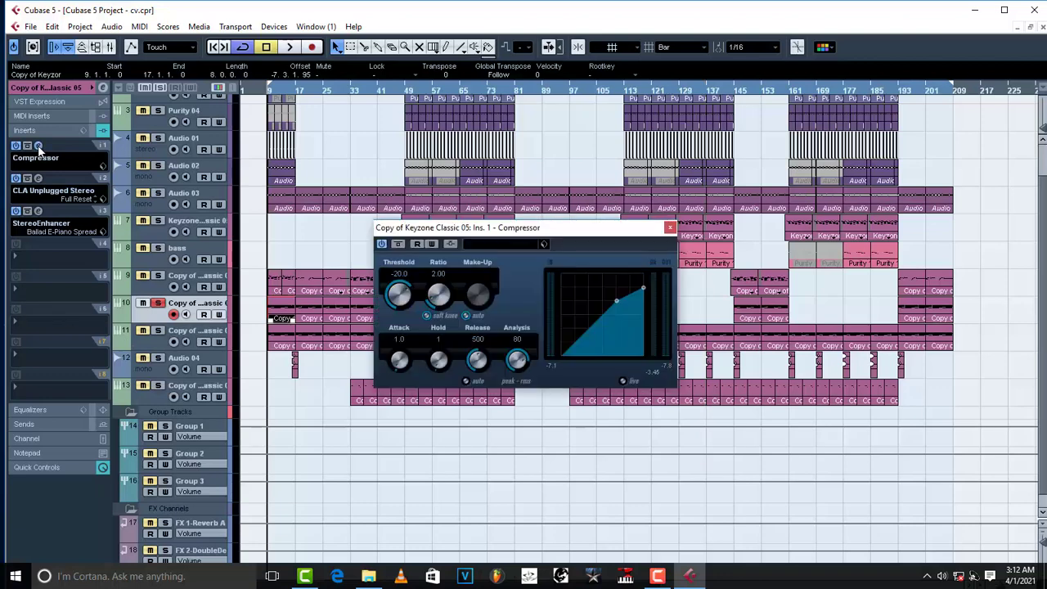
left_click(38, 148)
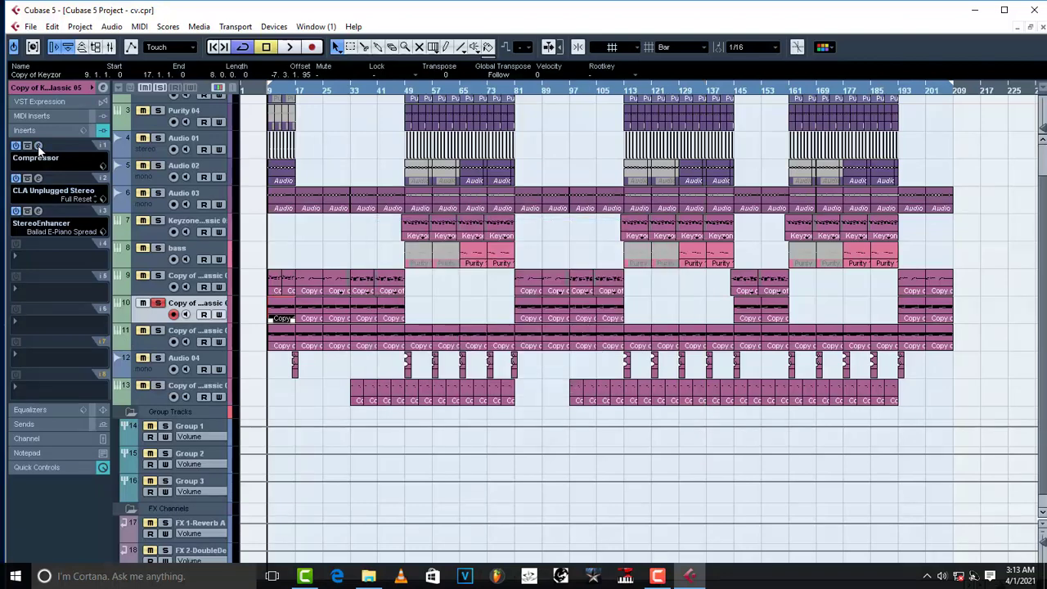
Compare track 10's CLA Unplugged Stereo off and on during playback, leaving it active.
left_click(38, 177)
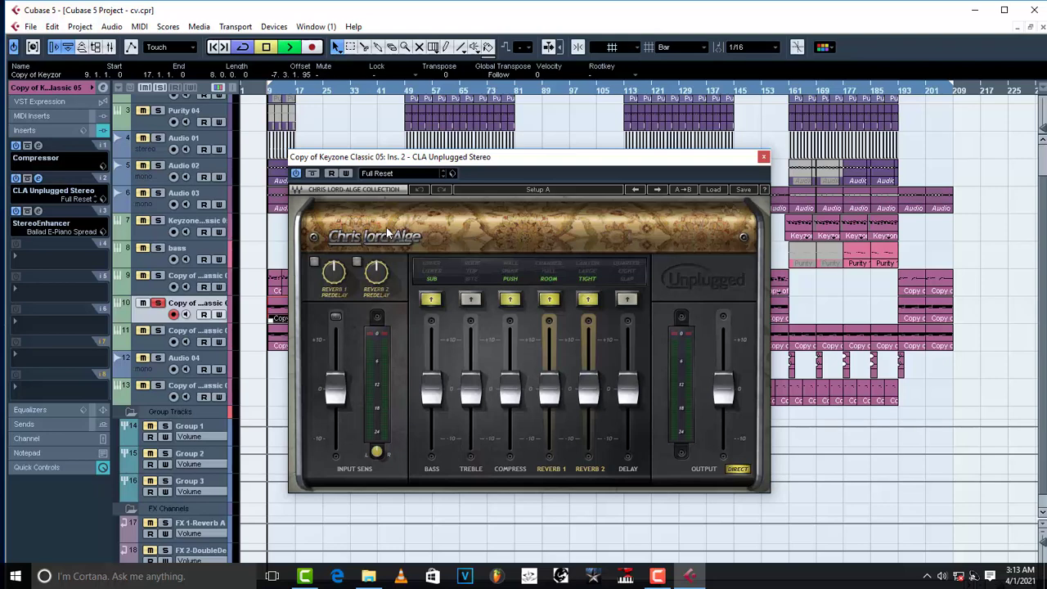
left_click(296, 173)
key("space")
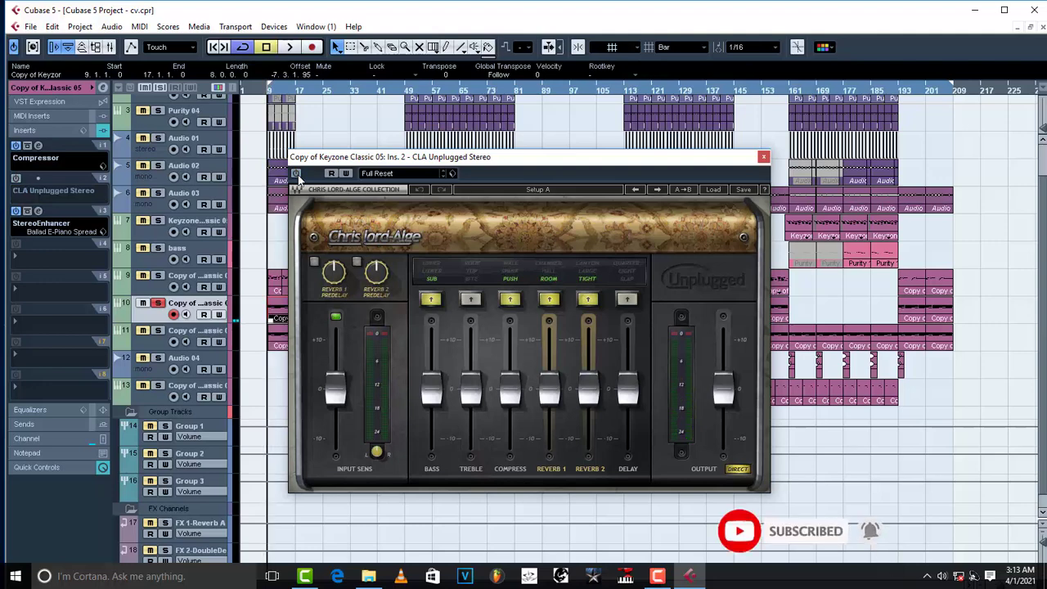
left_click(296, 175)
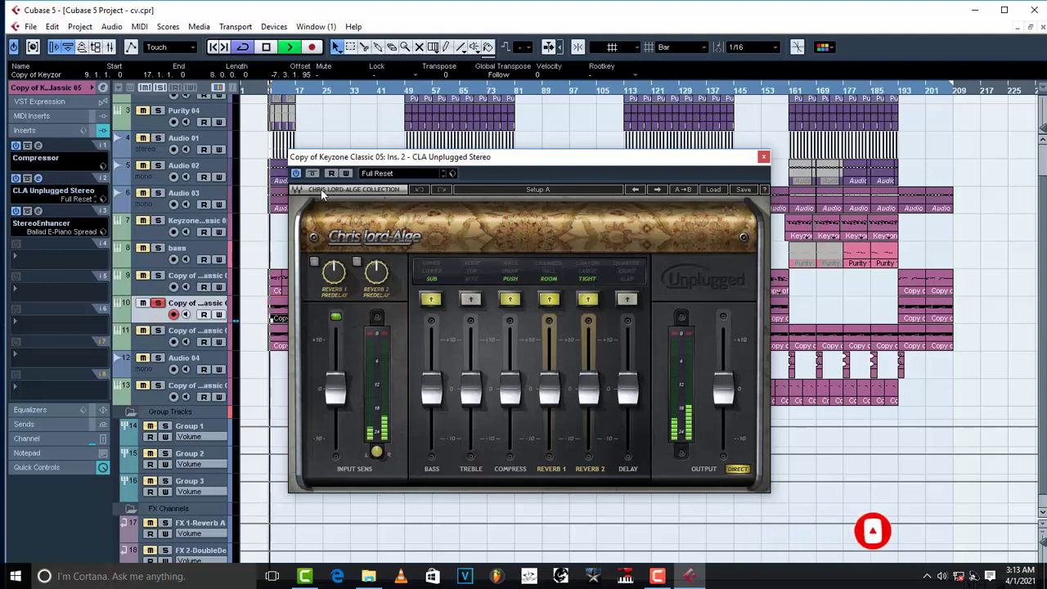
key("space")
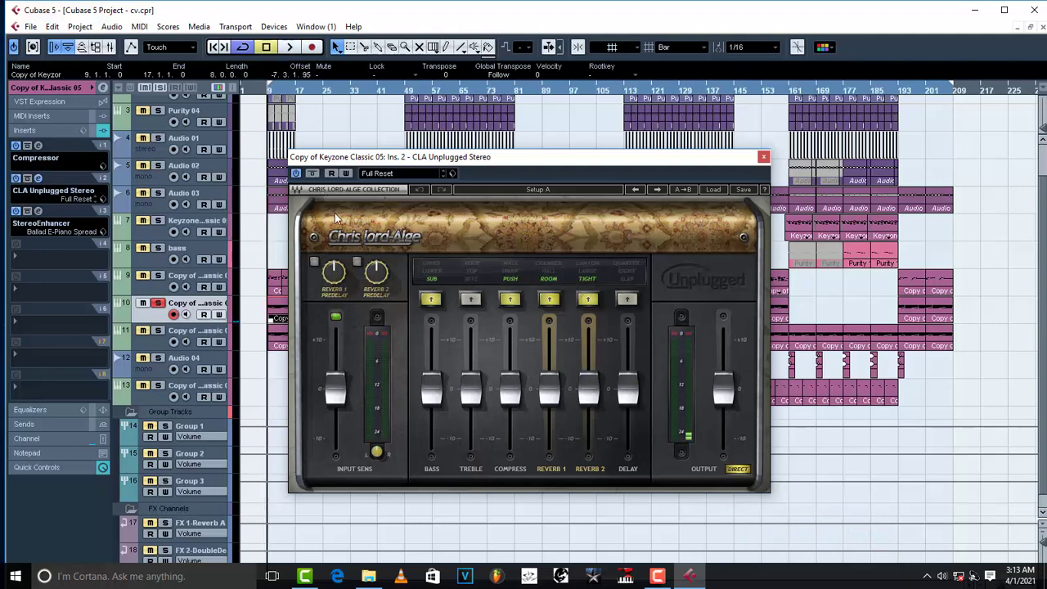
left_click(763, 156)
left_click(28, 181)
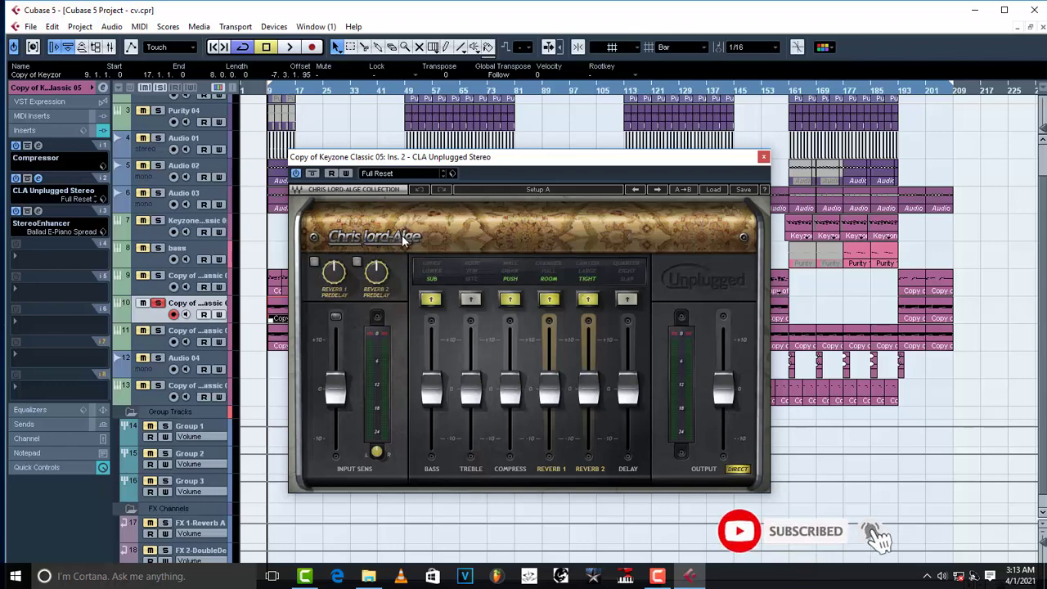
Close track 10's CLA Unplugged and StereoEnhancer views and the Keyzone instrument window.
left_click(762, 158)
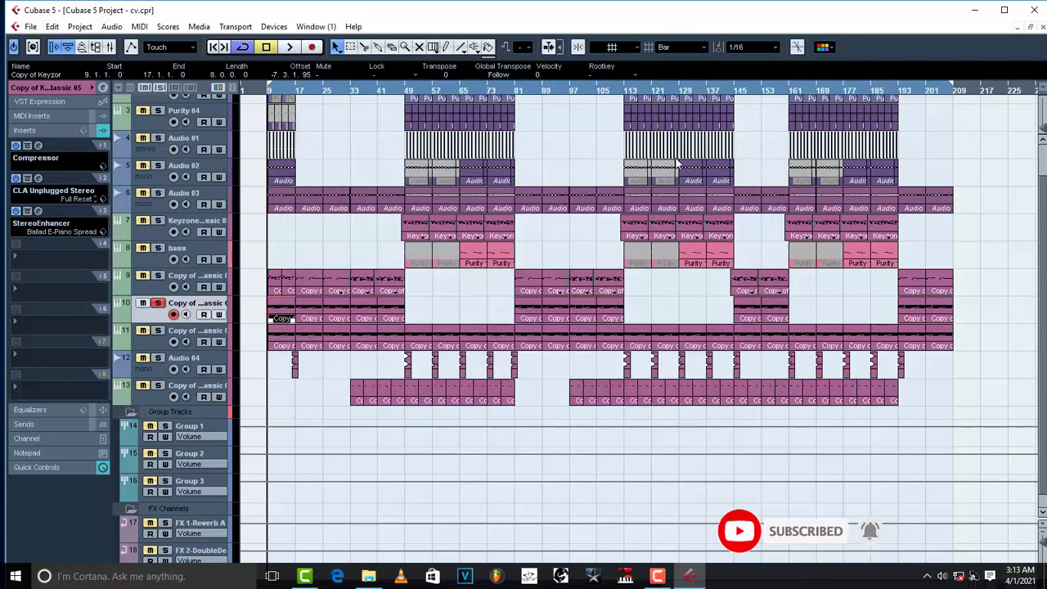
left_click(38, 211)
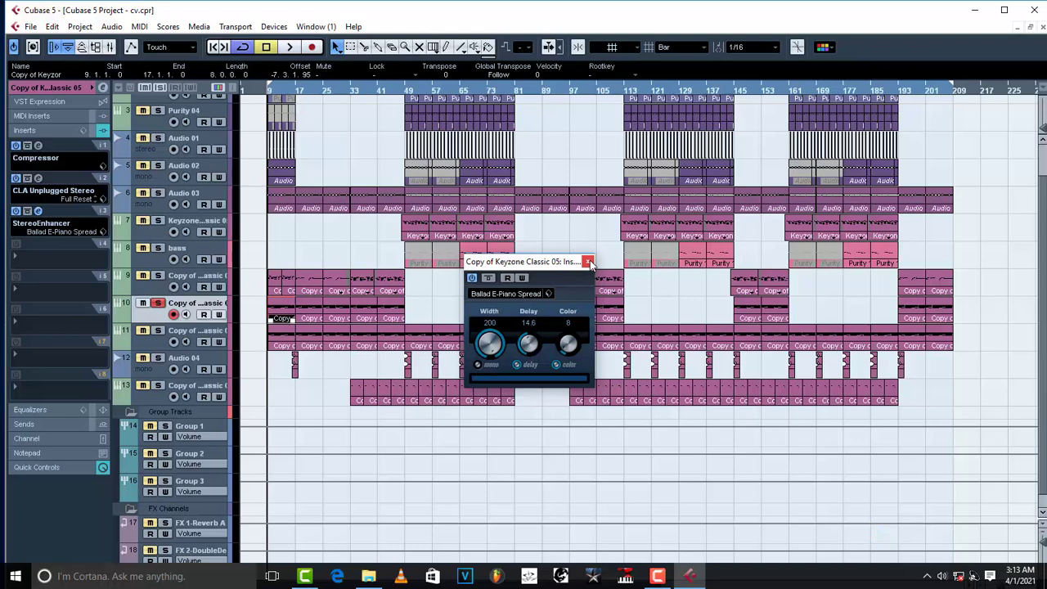
left_click(589, 262)
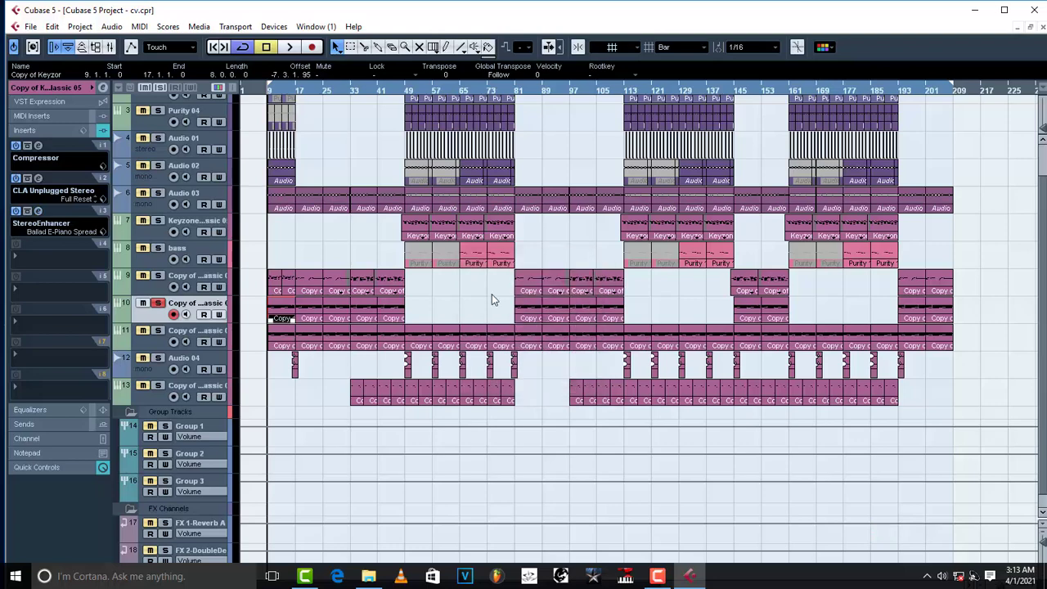
Unsolo track 10, then audition track 11 soloed and release its solo.
key("space")
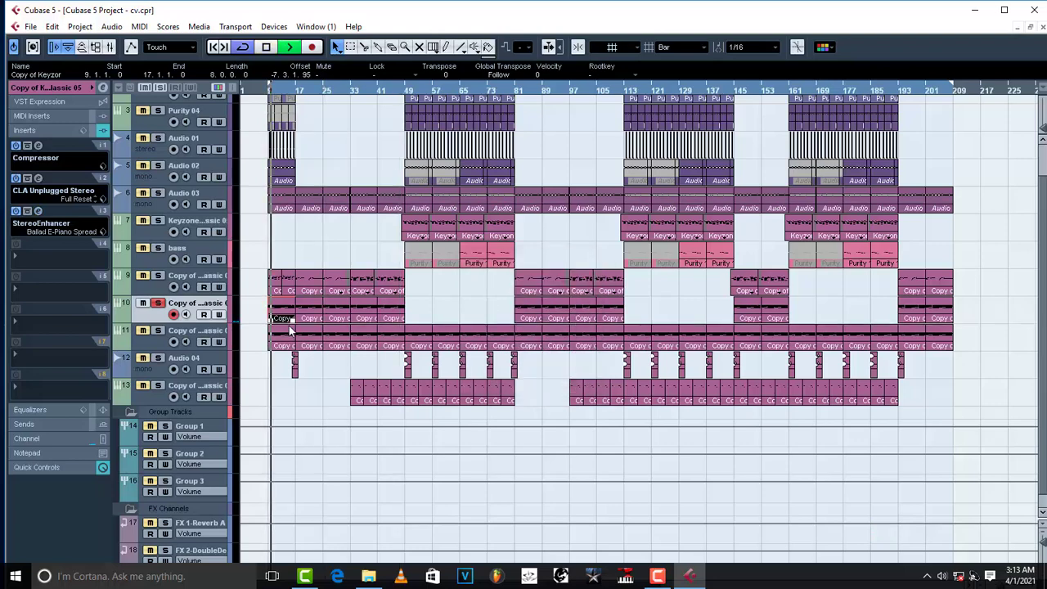
key("space")
left_click(158, 303)
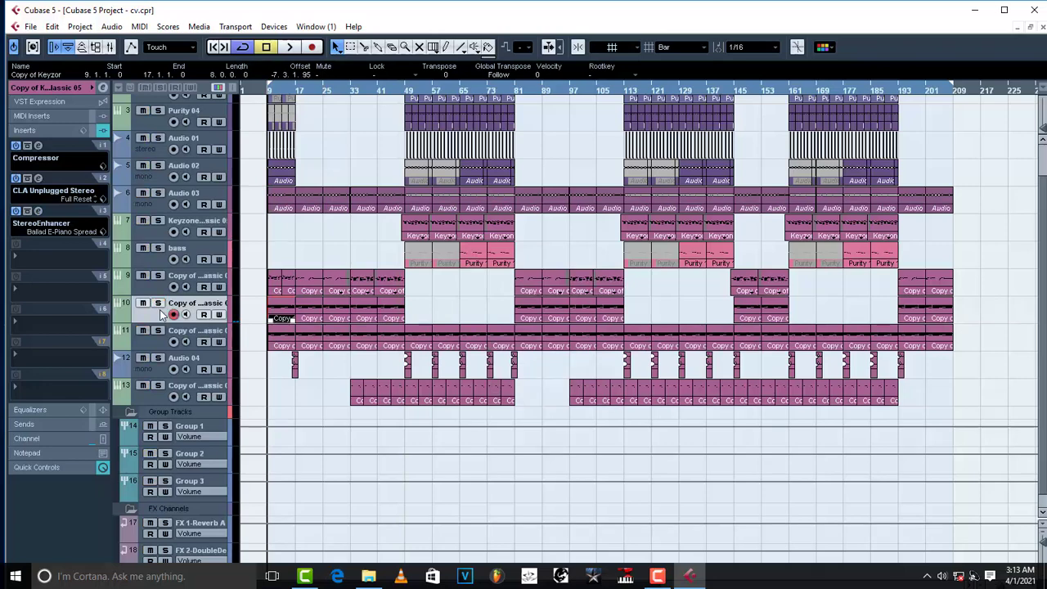
left_click(160, 346)
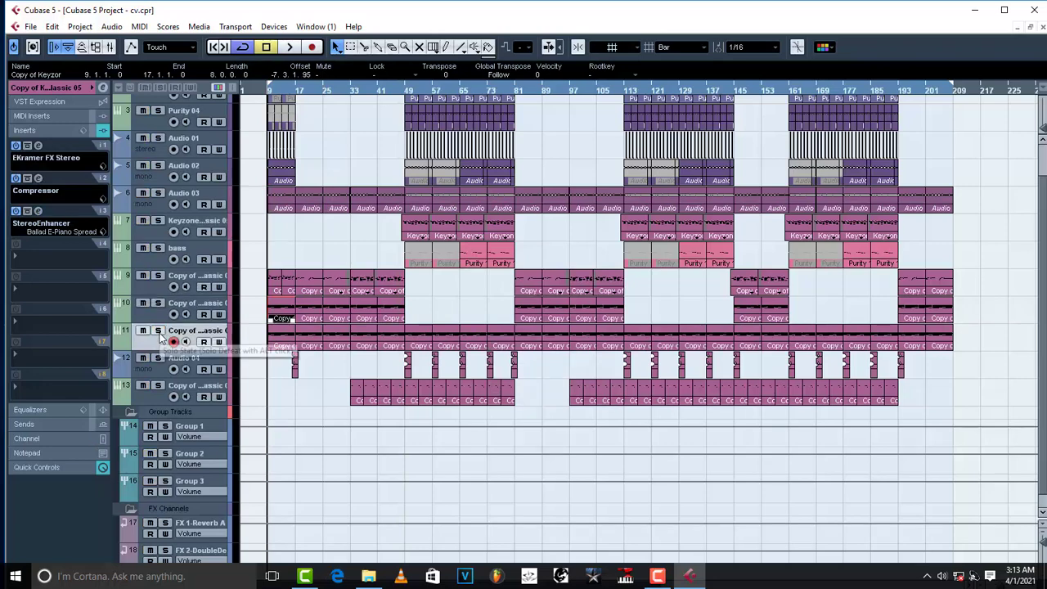
left_click(159, 332)
key("space")
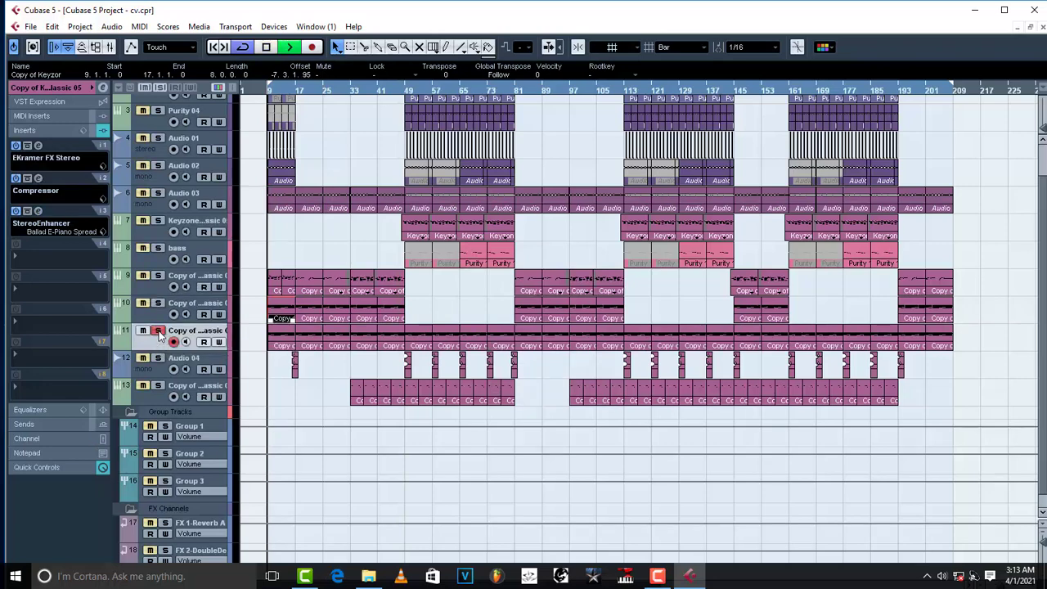
key("space")
left_click(159, 331)
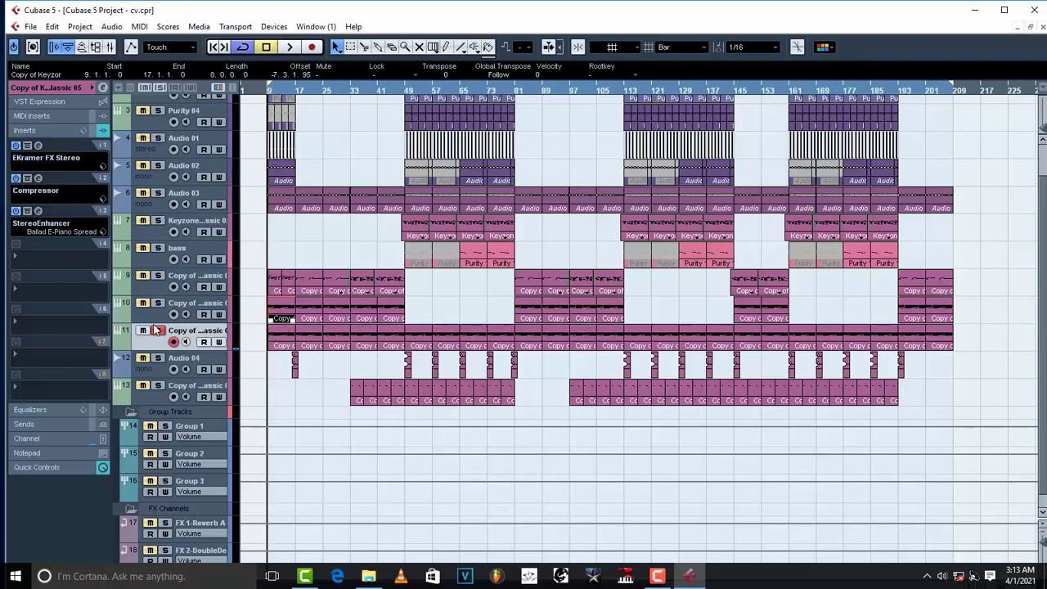
left_click(31, 86)
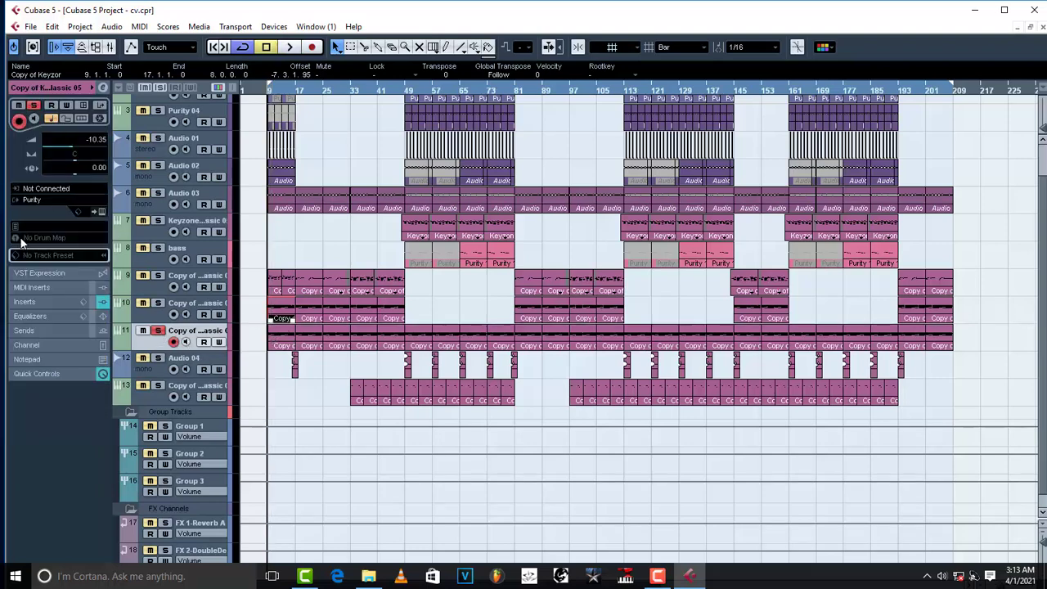
left_click(102, 212)
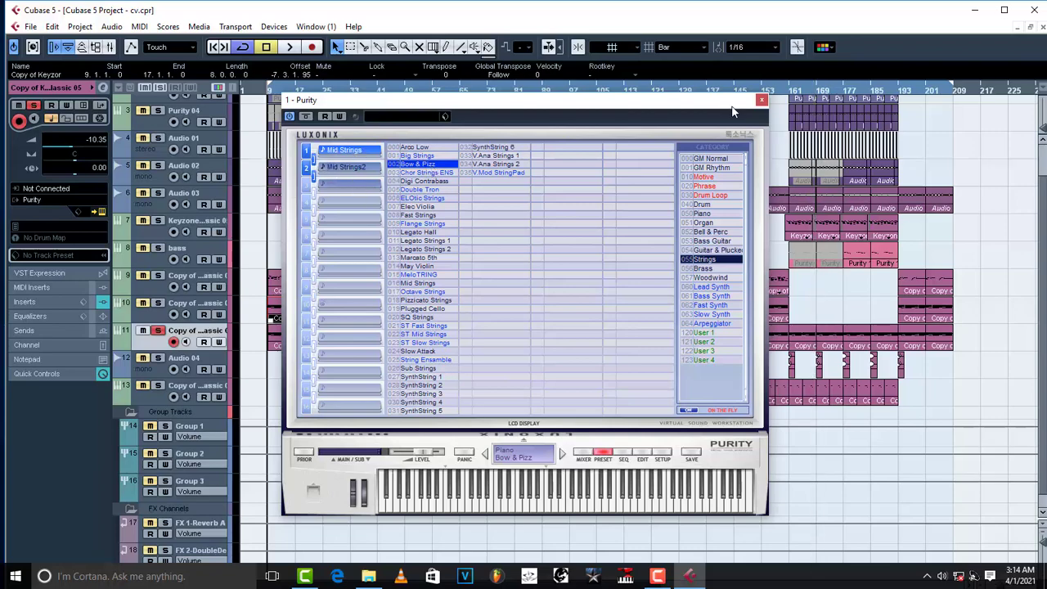
left_click(762, 100)
key("space")
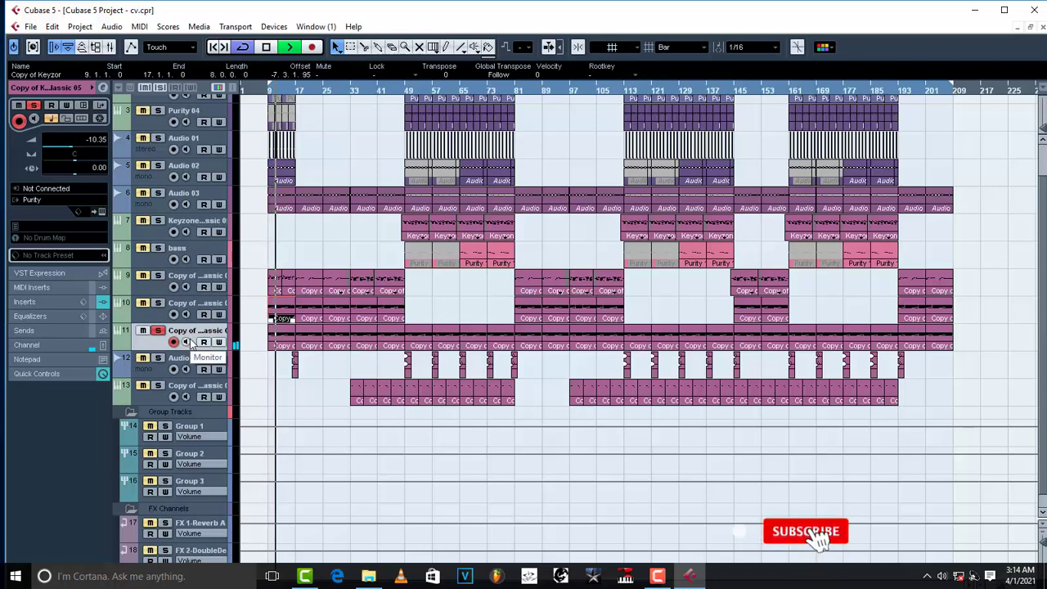
key("space")
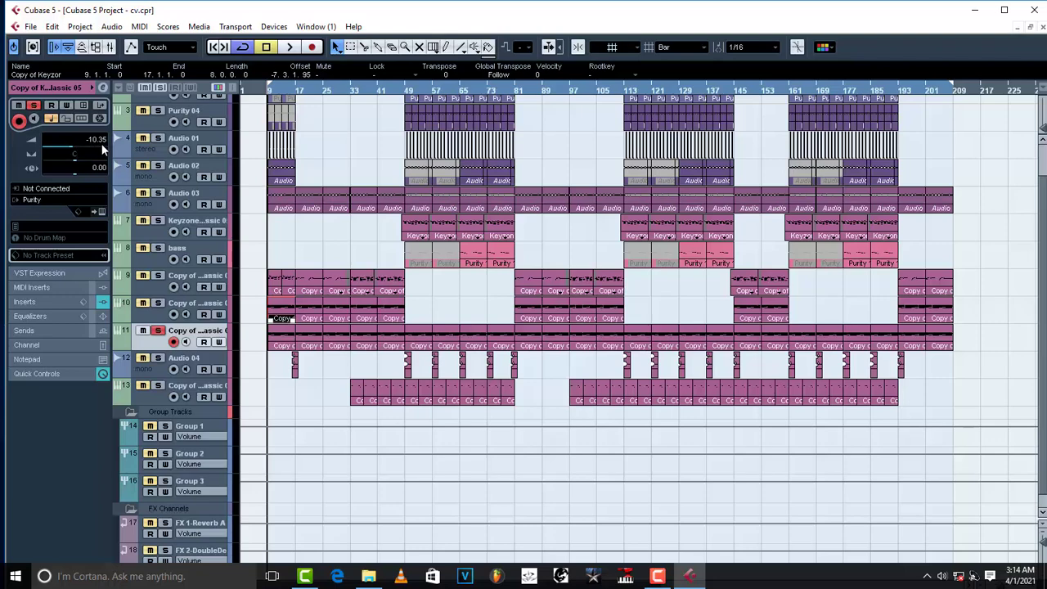
Audition the EKramer FX Stereo insert bypassed and active during playback, leaving it on.
left_click(28, 301)
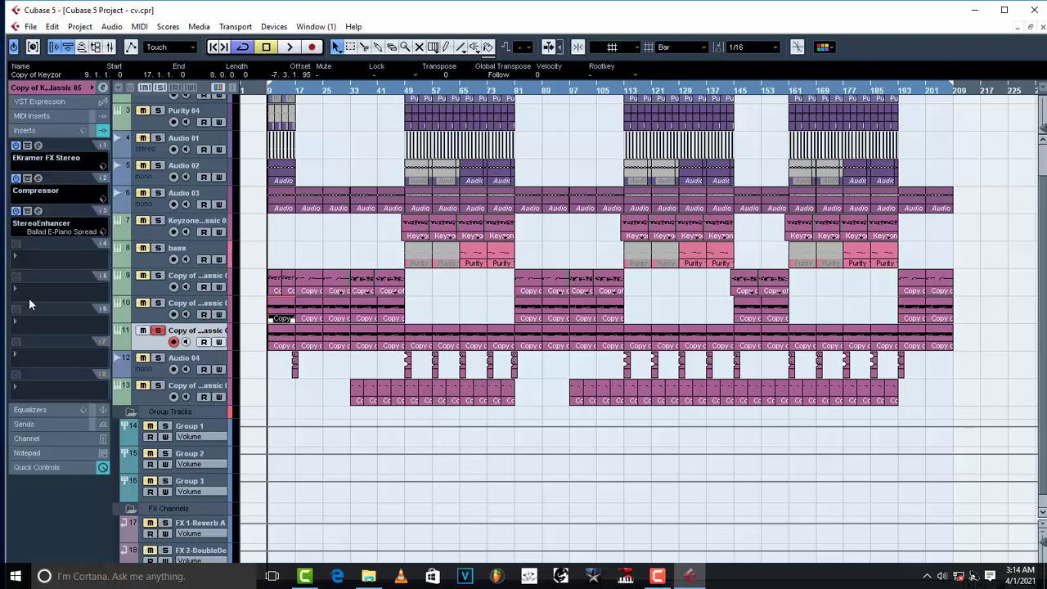
left_click(37, 145)
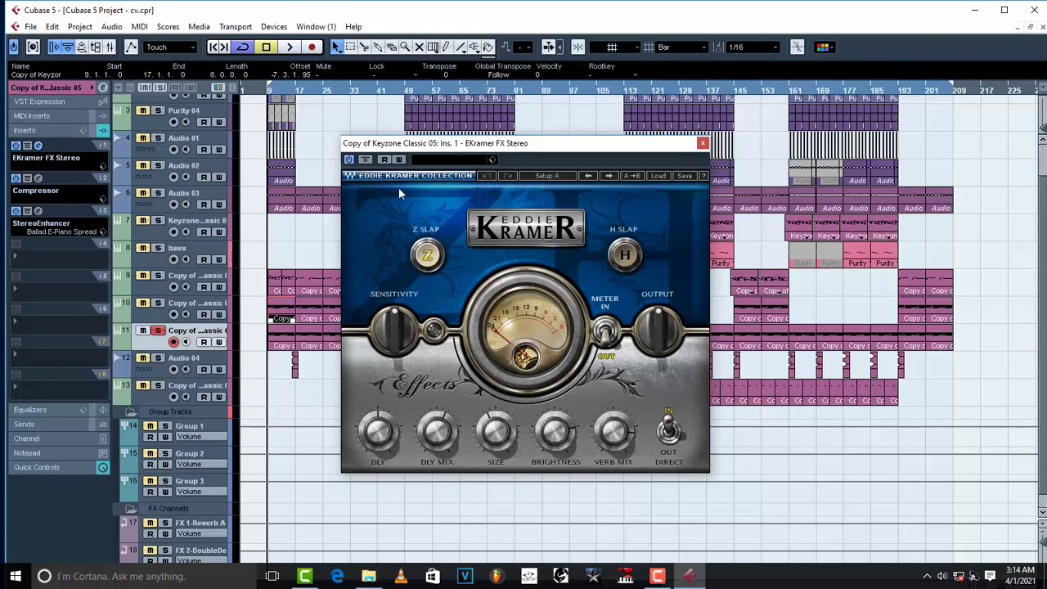
key("space")
left_click(349, 160)
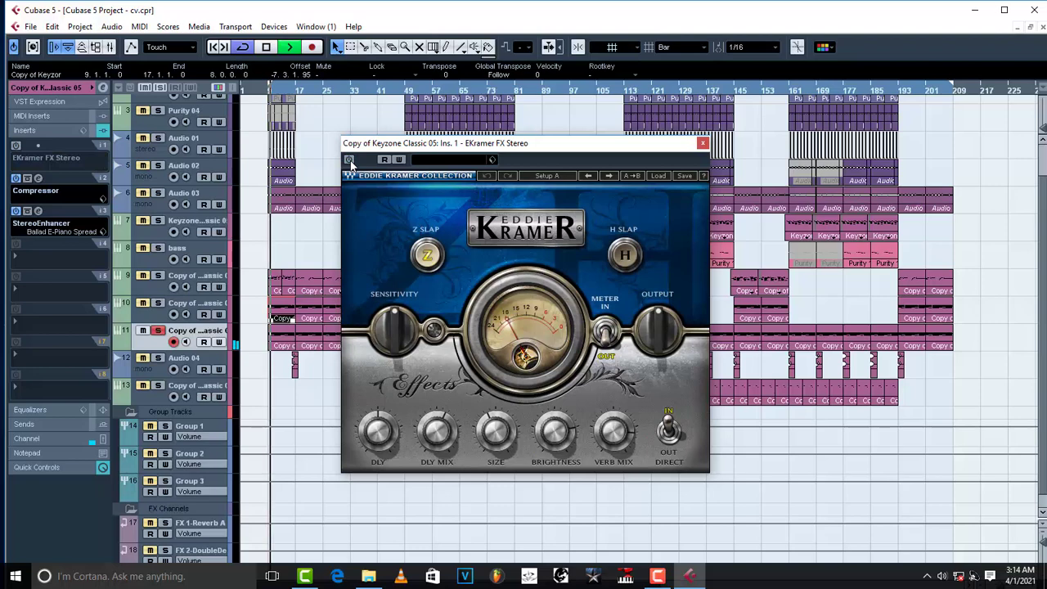
left_click(349, 161)
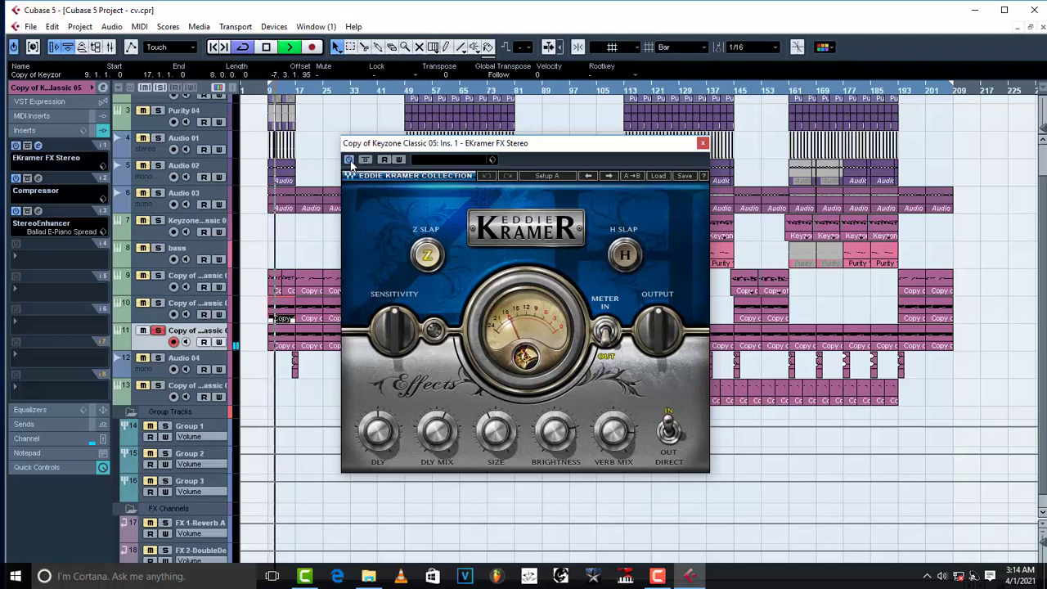
left_click(349, 160)
left_click(349, 161)
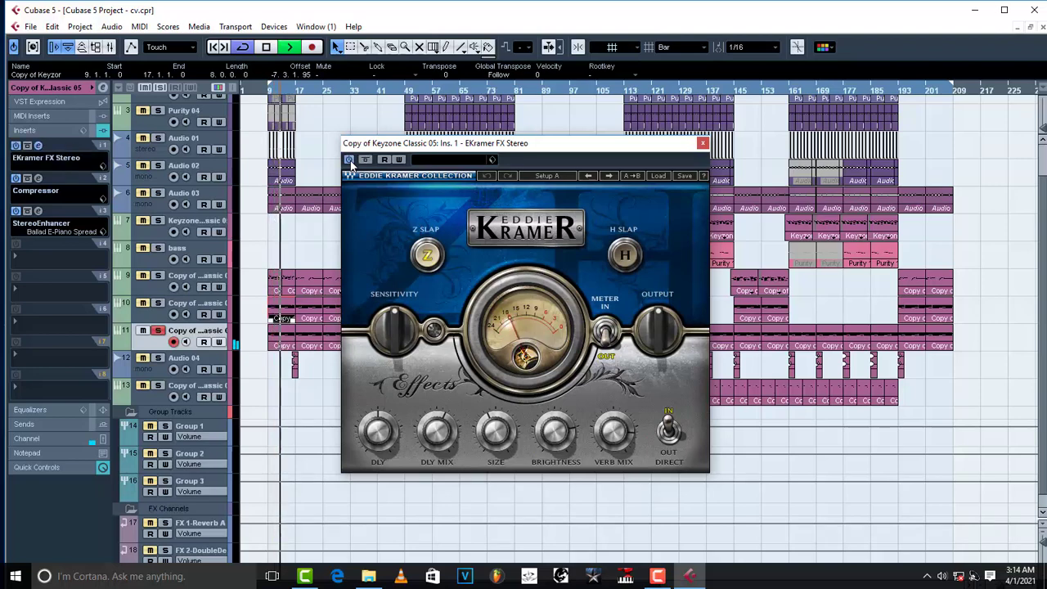
key("space")
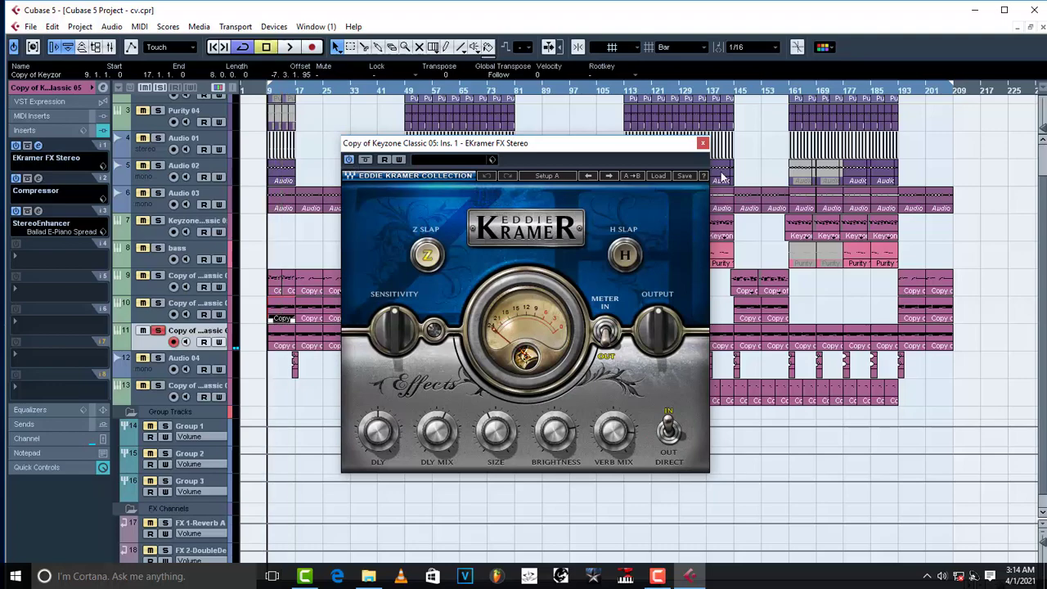
left_click(701, 143)
Review the Compressor and StereoEnhancer (Balled E-Piano Spread, Width 200) insert settings.
left_click(38, 178)
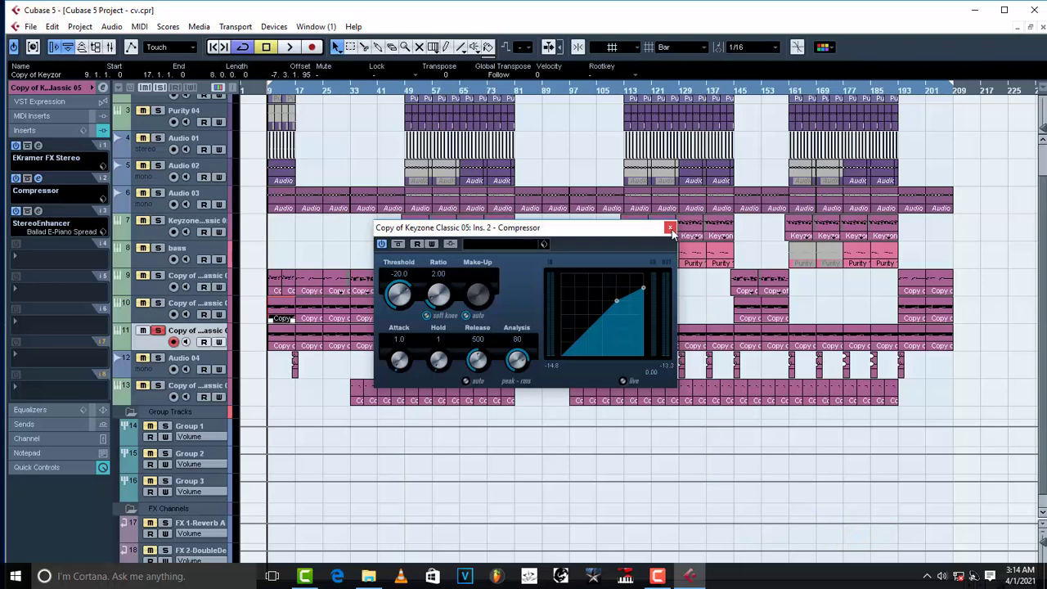
left_click(670, 228)
left_click(38, 211)
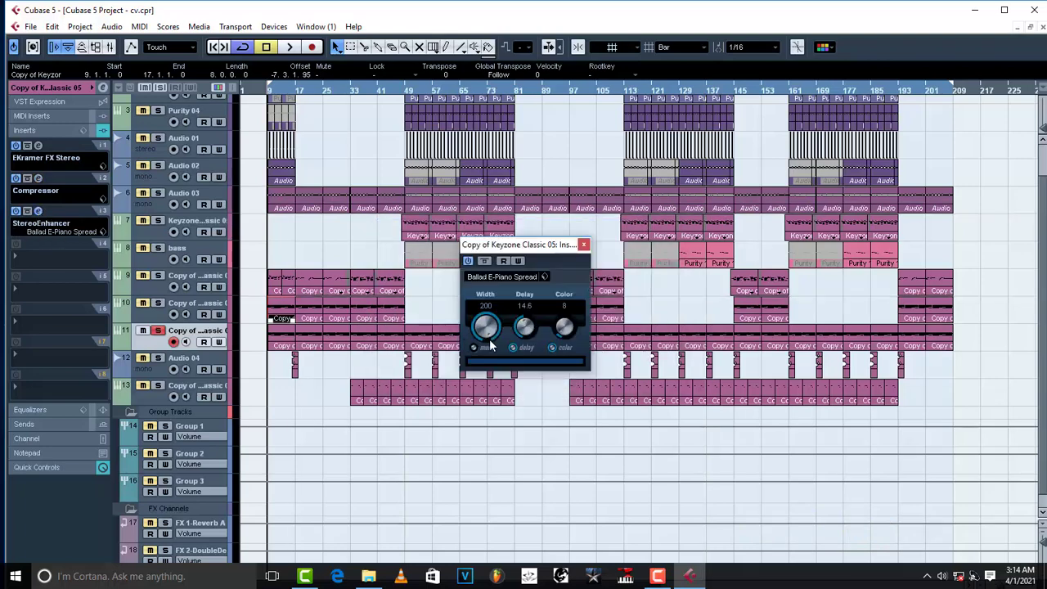
left_click(583, 244)
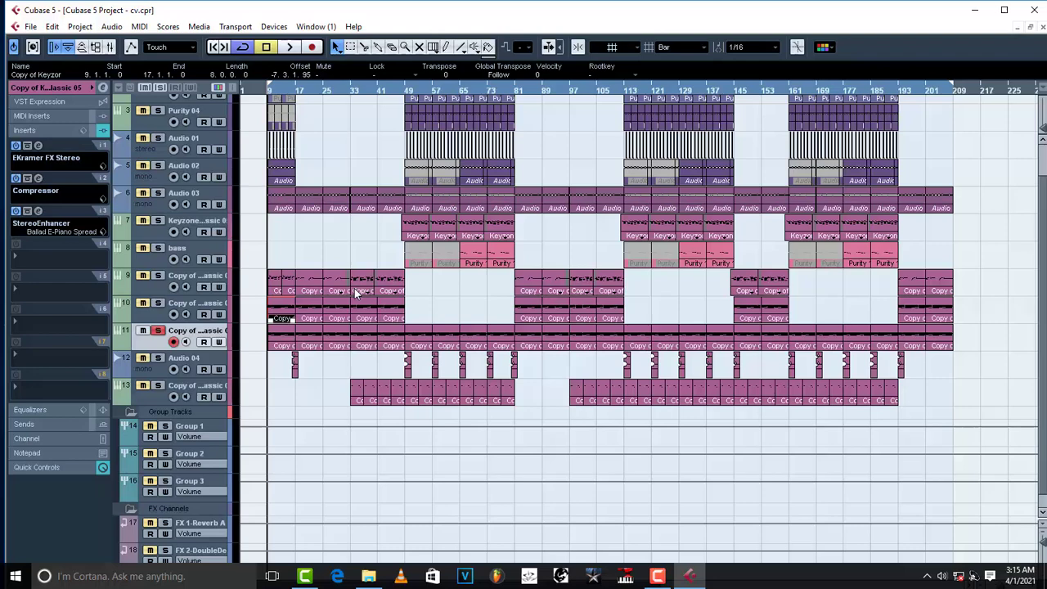
Audition Audio 04 soloed from bar 17, then take it out of solo.
left_click(30, 88)
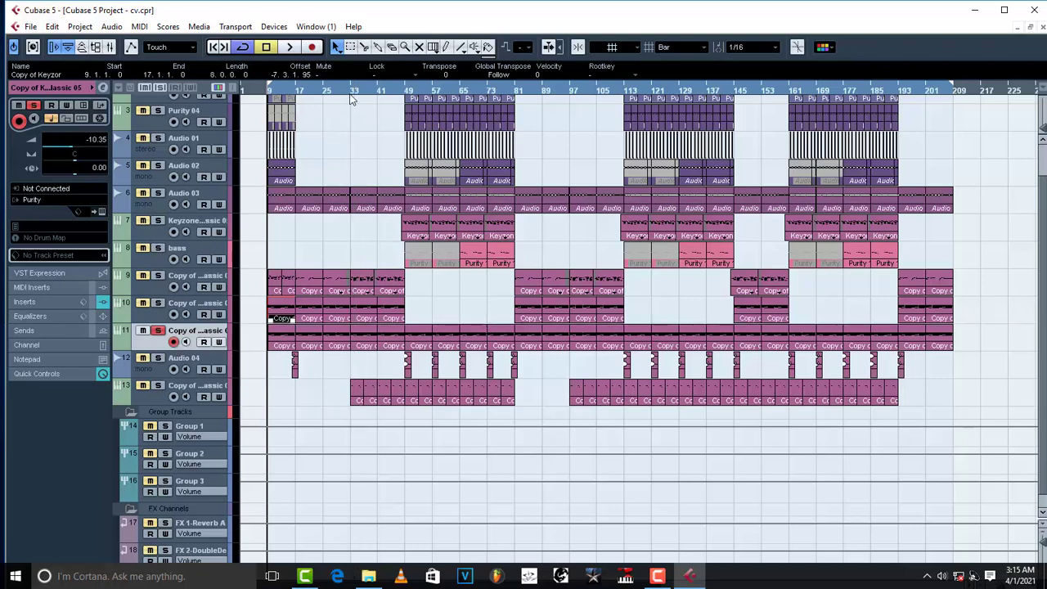
left_click(296, 90)
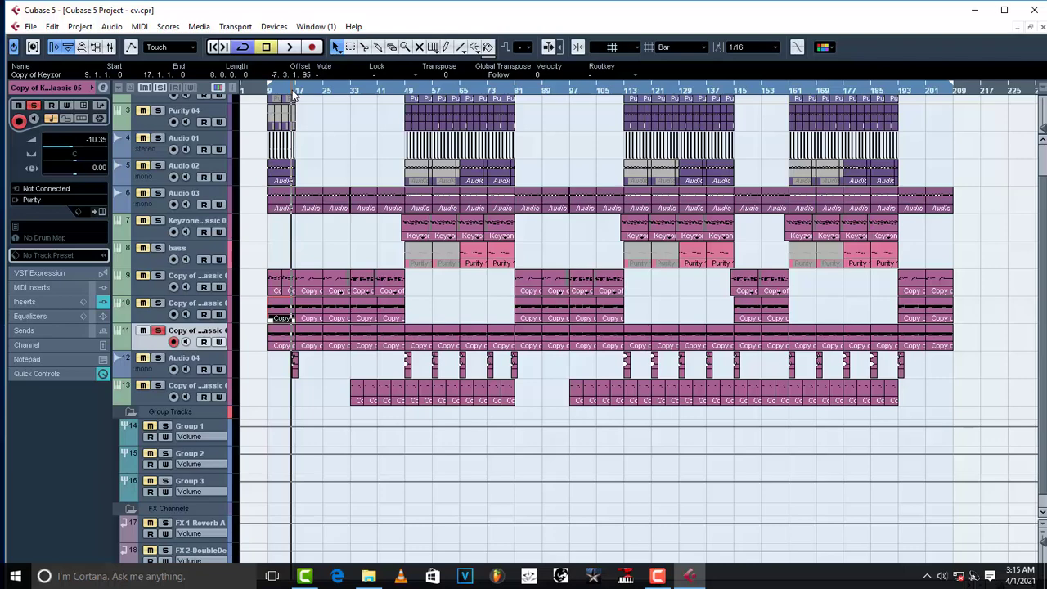
left_click(158, 357)
left_click(158, 329)
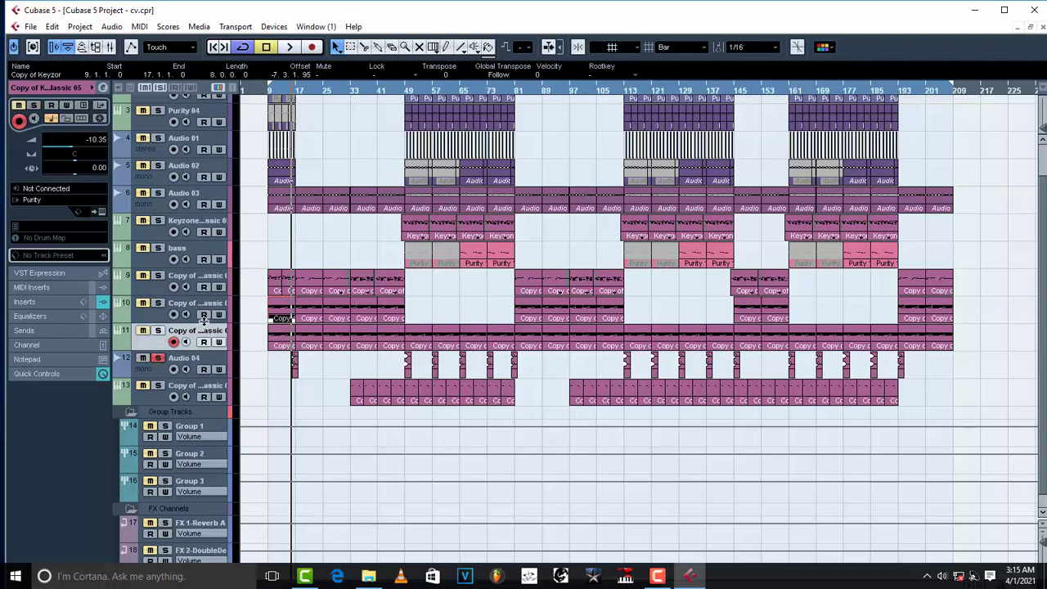
key("space")
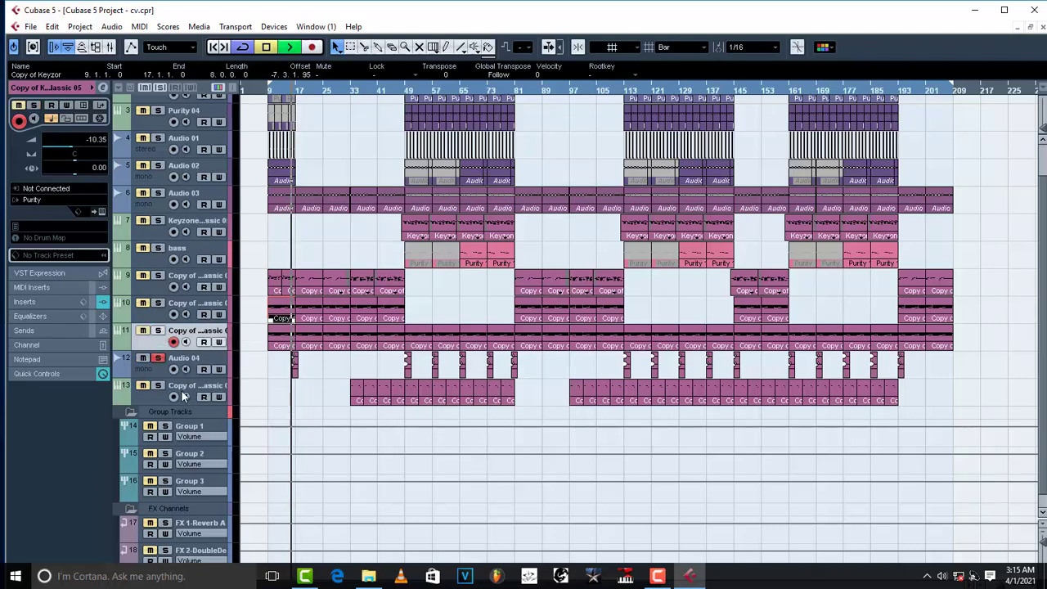
key("space")
left_click(158, 357)
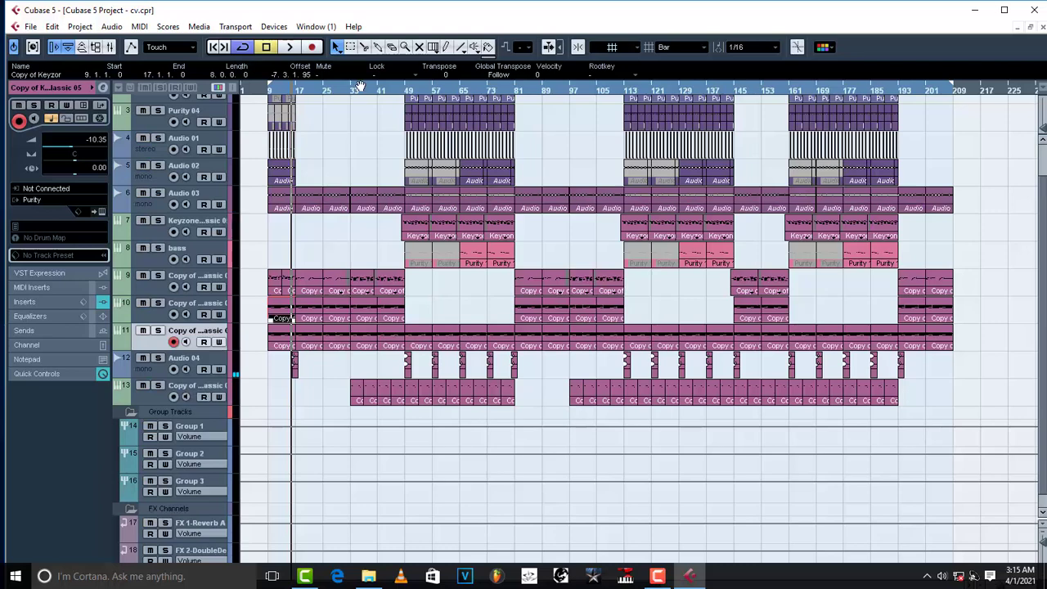
Play track 13 soloed from bar 33 and make it the current track.
left_click(355, 90)
left_click(349, 90)
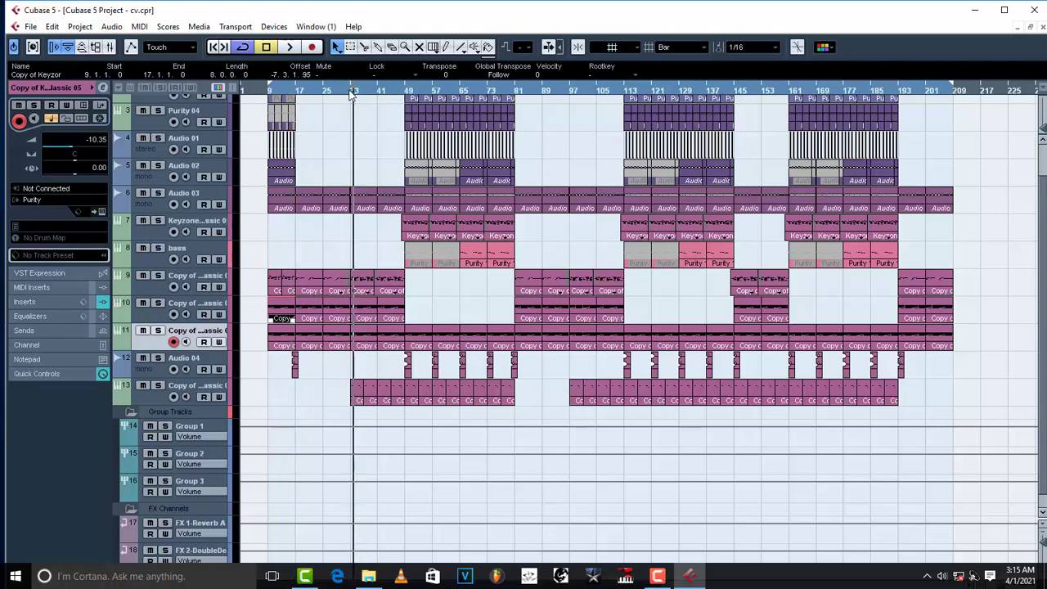
left_click(158, 385)
key("space")
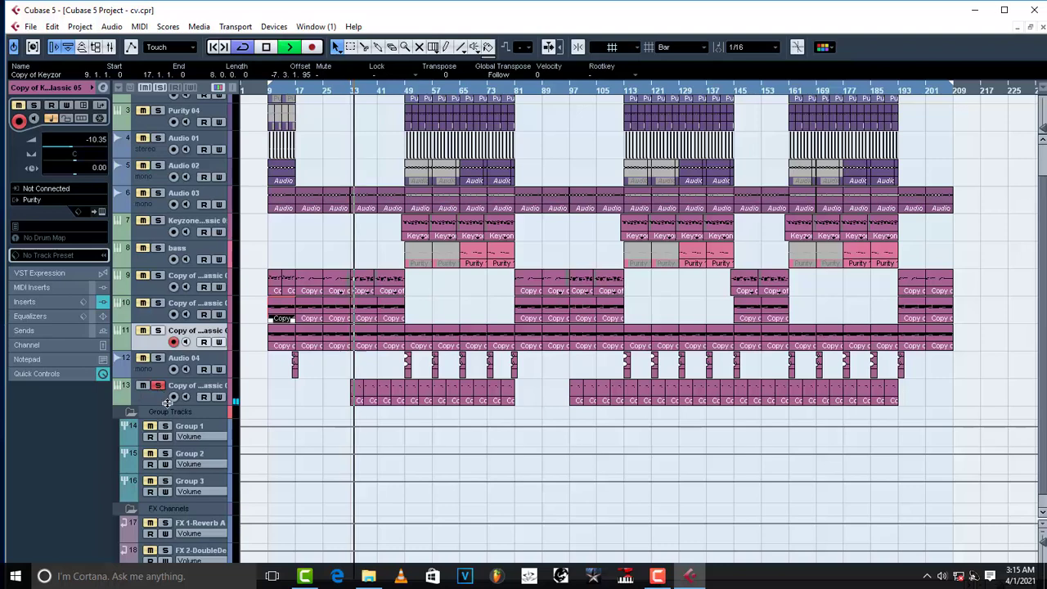
key("space")
left_click(154, 401)
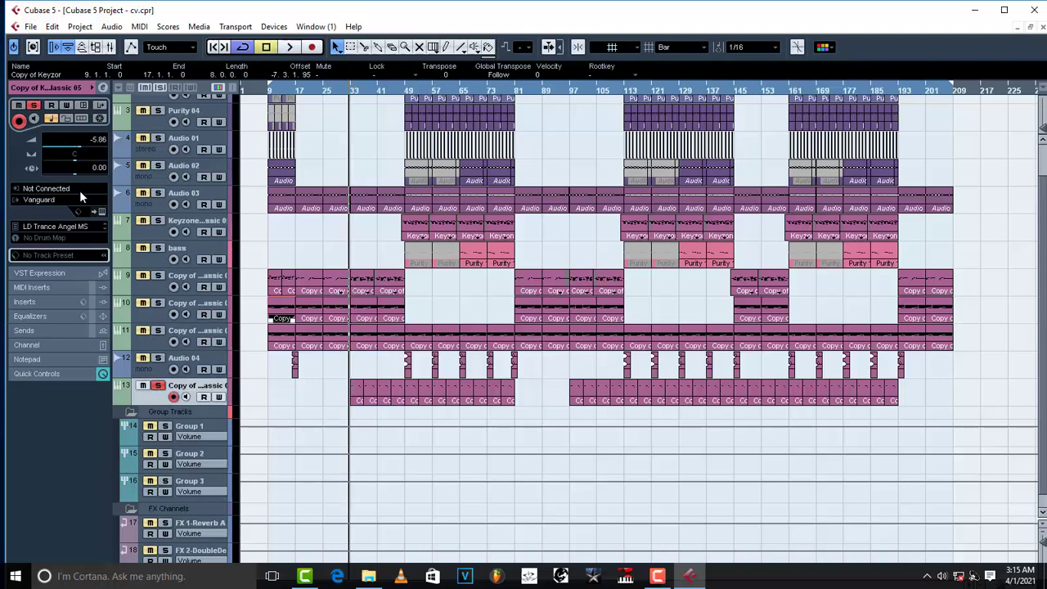
Look over track 13's Vanguard instrument and its insert effects list.
left_click(101, 212)
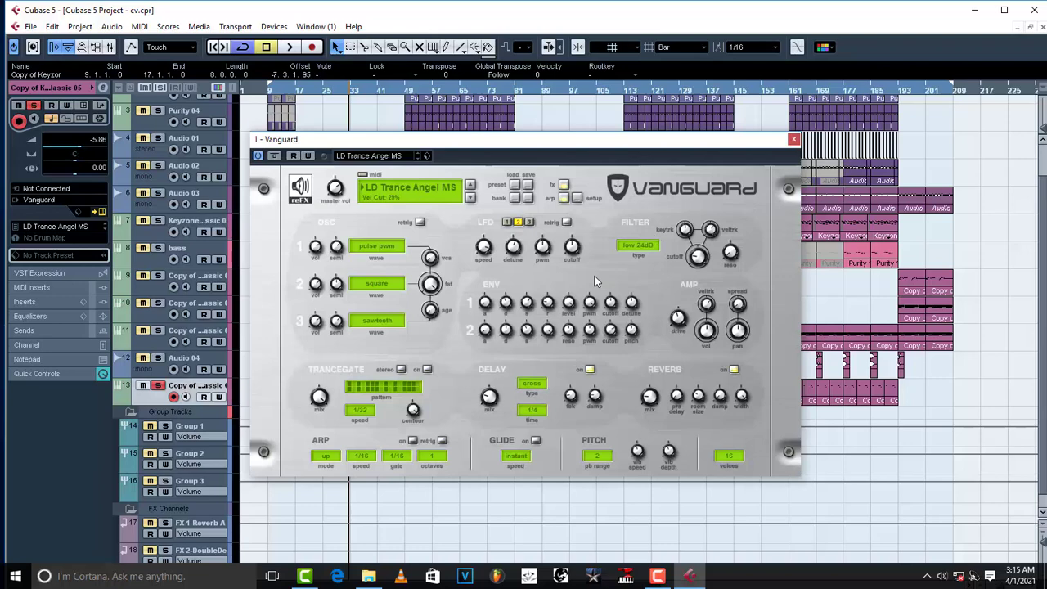
left_click(793, 139)
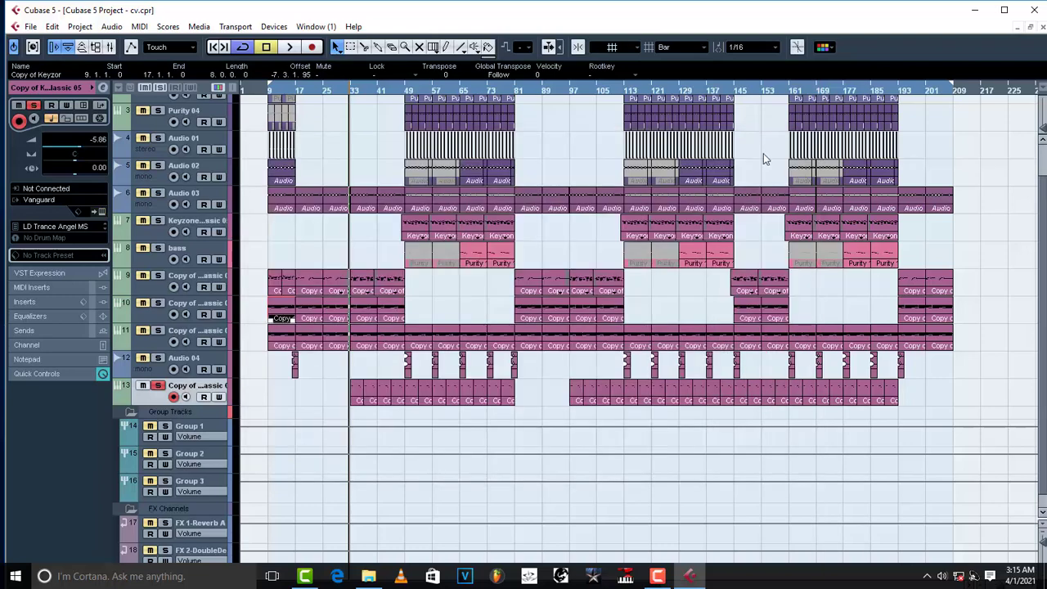
left_click(25, 302)
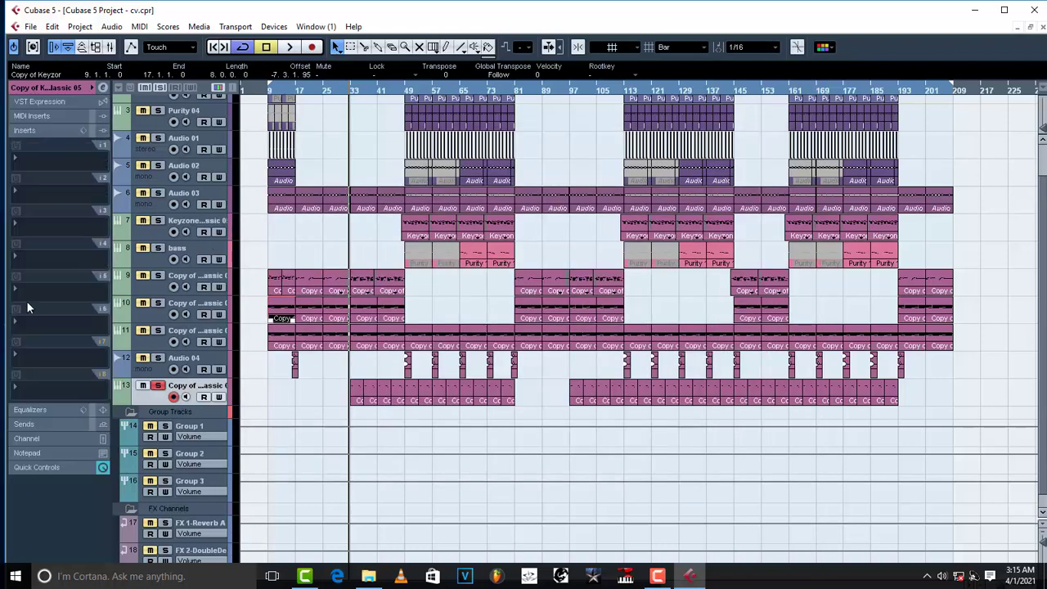
left_click(30, 129)
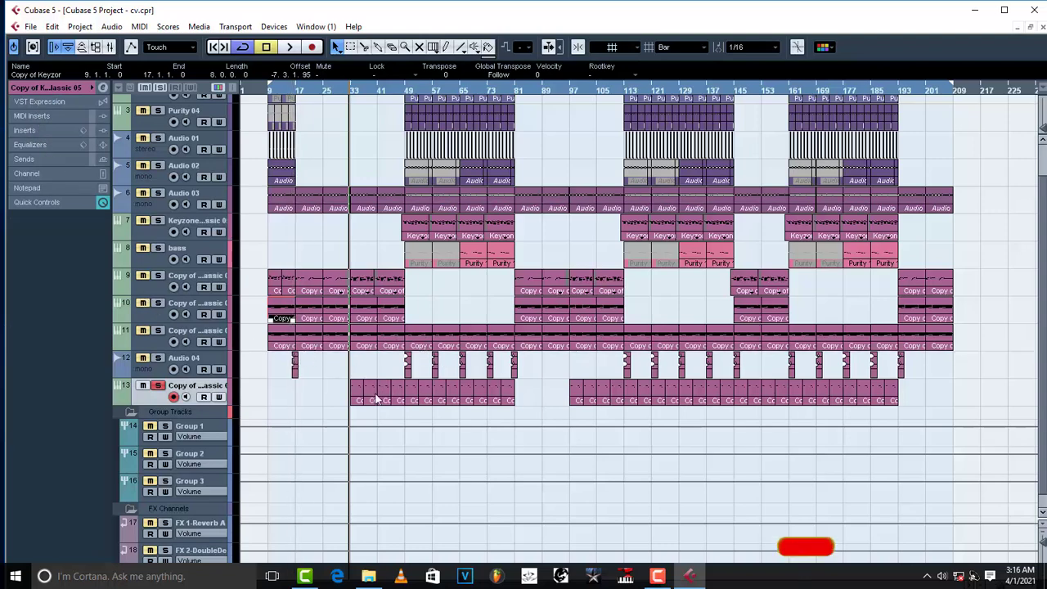
Show track 13's channel settings and clear its solo, scrolling the track list to the top.
left_click(353, 90)
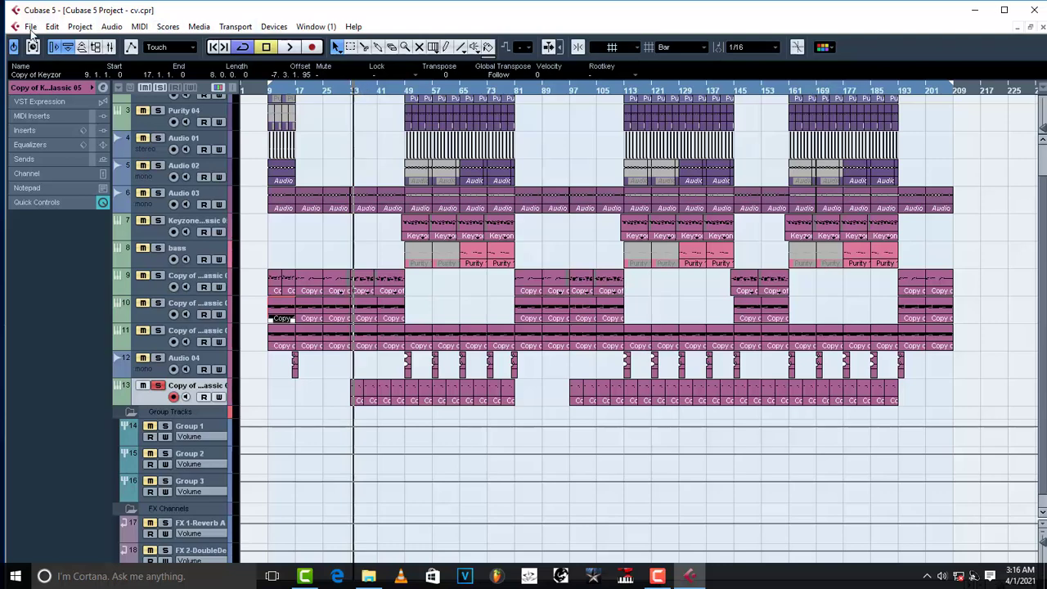
left_click(56, 90)
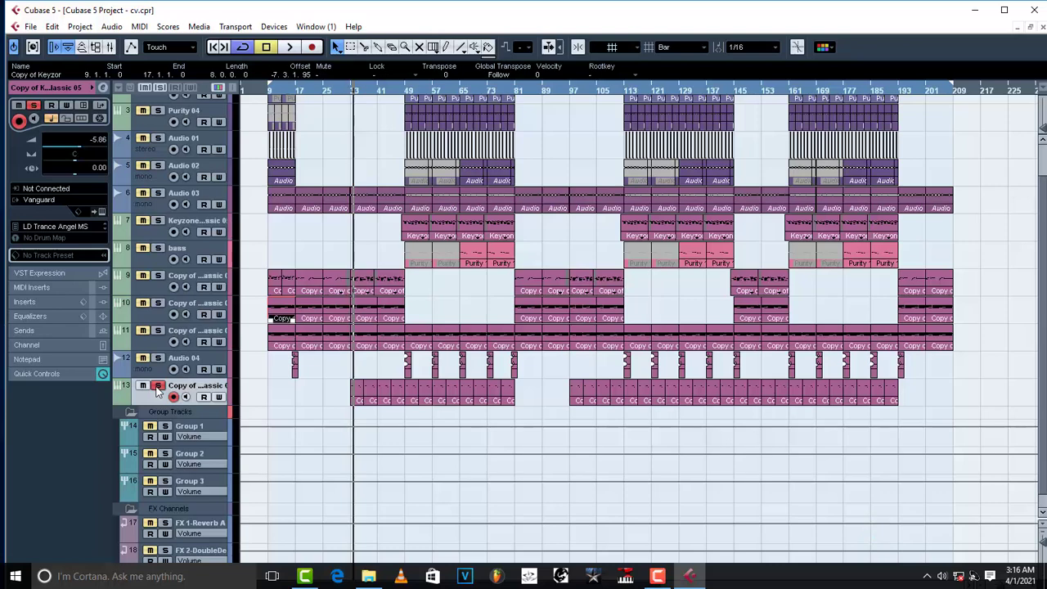
left_click(158, 387)
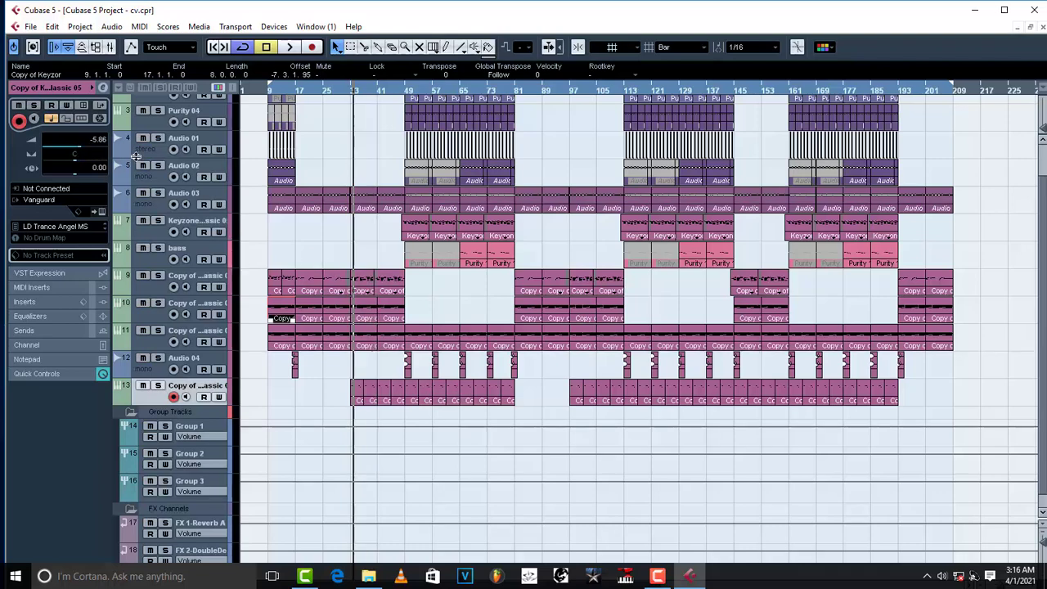
scroll(200, 209, "up", 2)
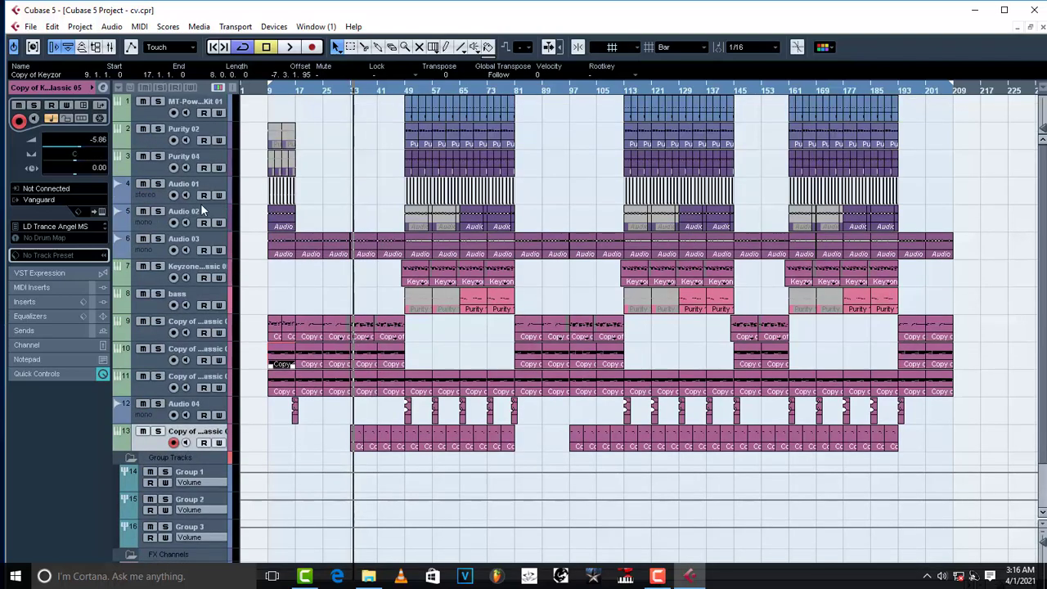
From bar 49, select MT-PowerDrumKit 01 and audition the LM-7 closed hi-hat.
left_click(408, 90)
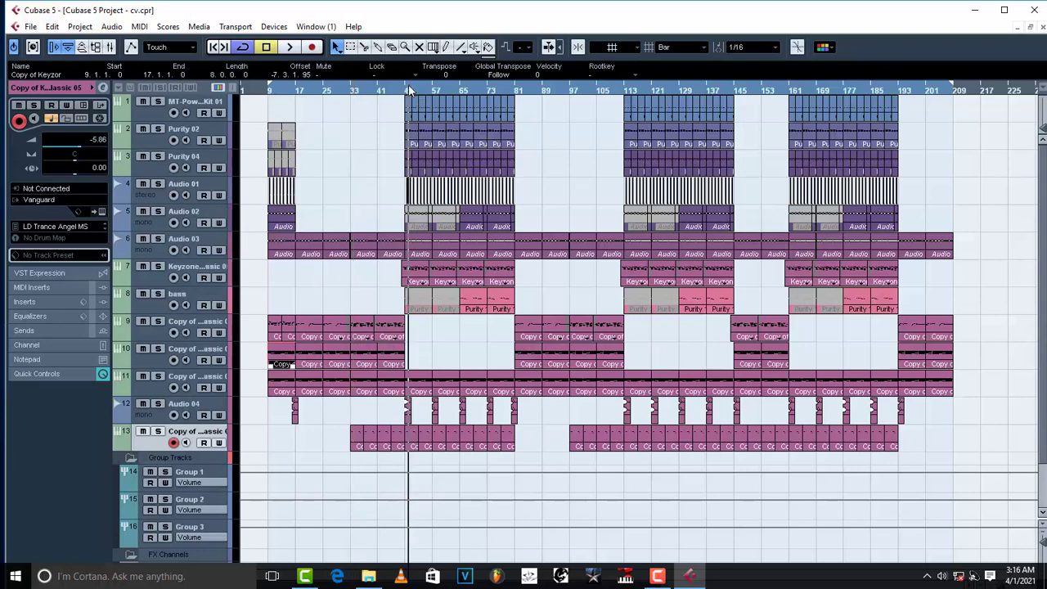
left_click(162, 106)
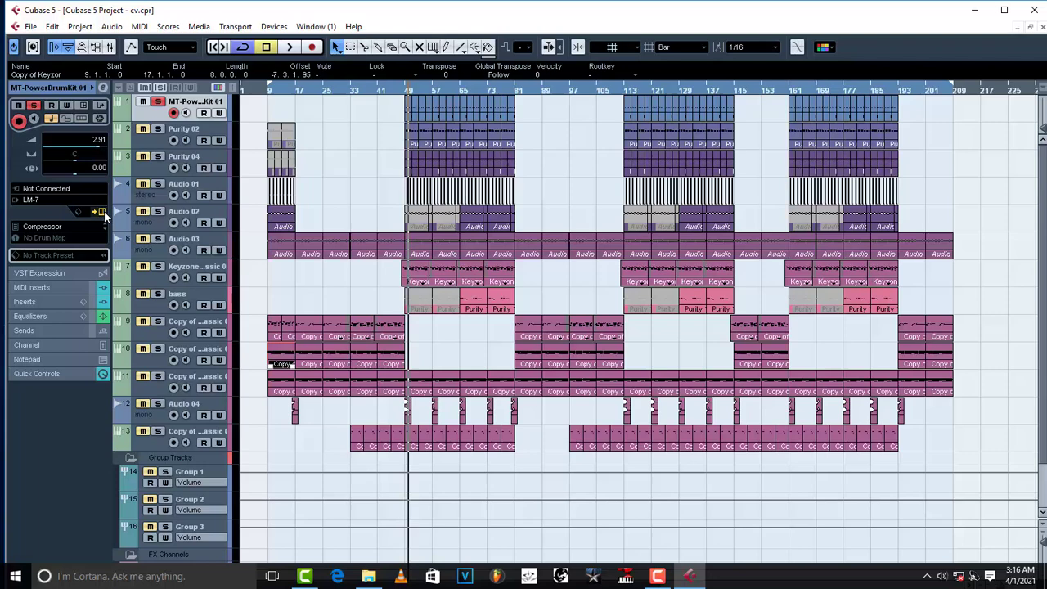
left_click(102, 211)
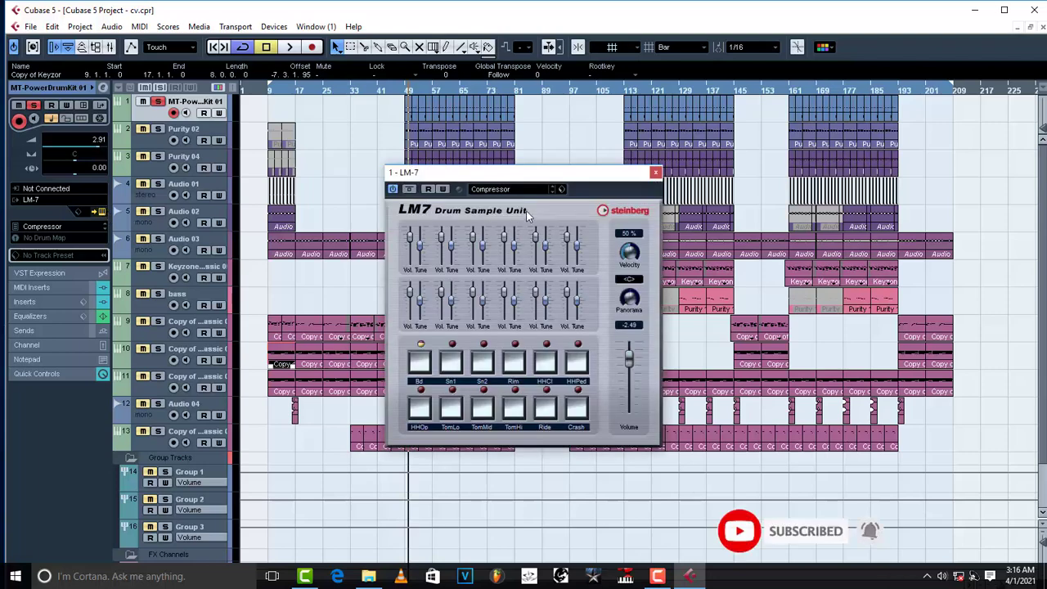
left_click(546, 372)
left_click(655, 171)
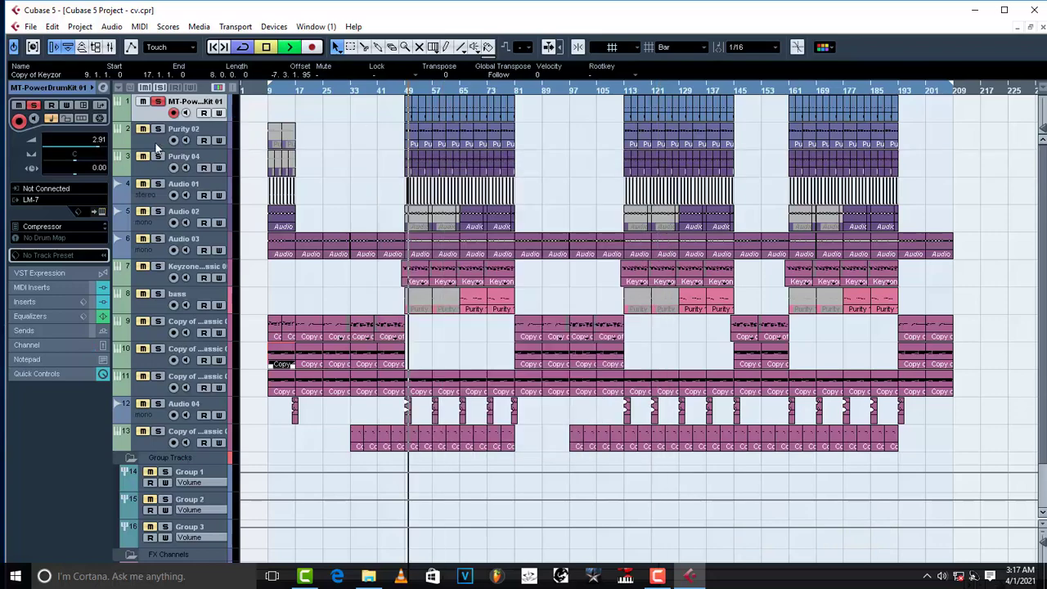
Play the drums through their single Compressor insert and check its settings.
key("space")
key("space")
left_click(31, 302)
left_click(39, 149)
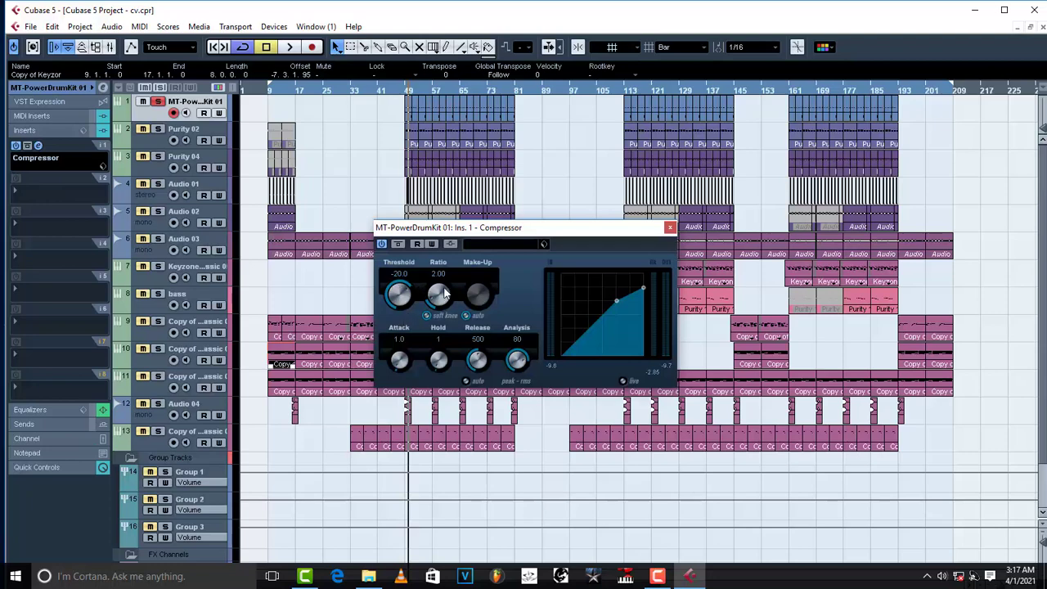
key("space")
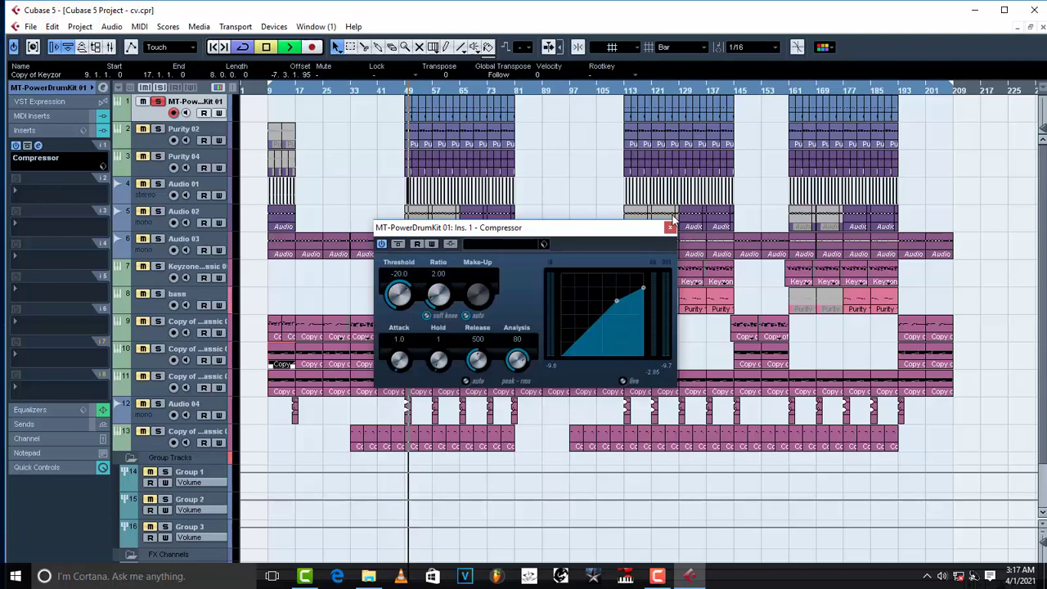
key("space")
left_click(669, 228)
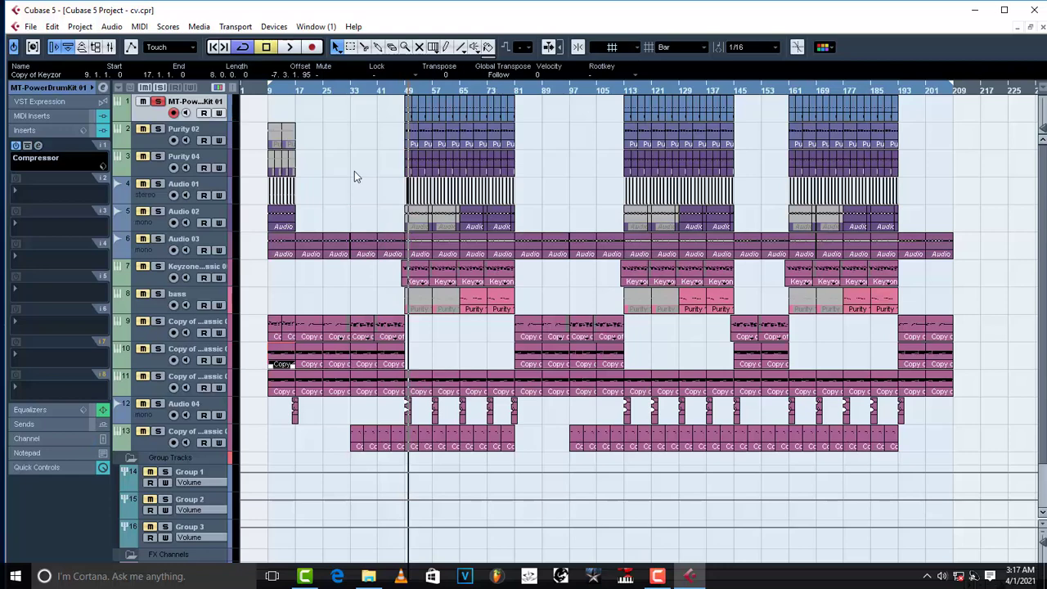
Move the solo from MT-PowerDrumKit 01 to Purity 02 and play it.
left_click(158, 102)
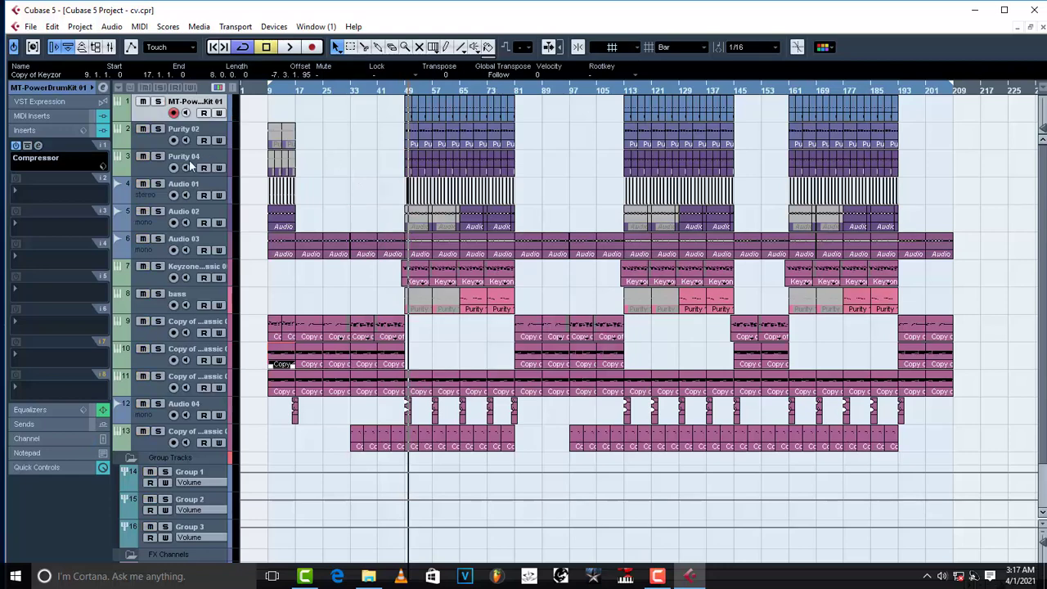
left_click(158, 128)
left_click(146, 145)
key("space")
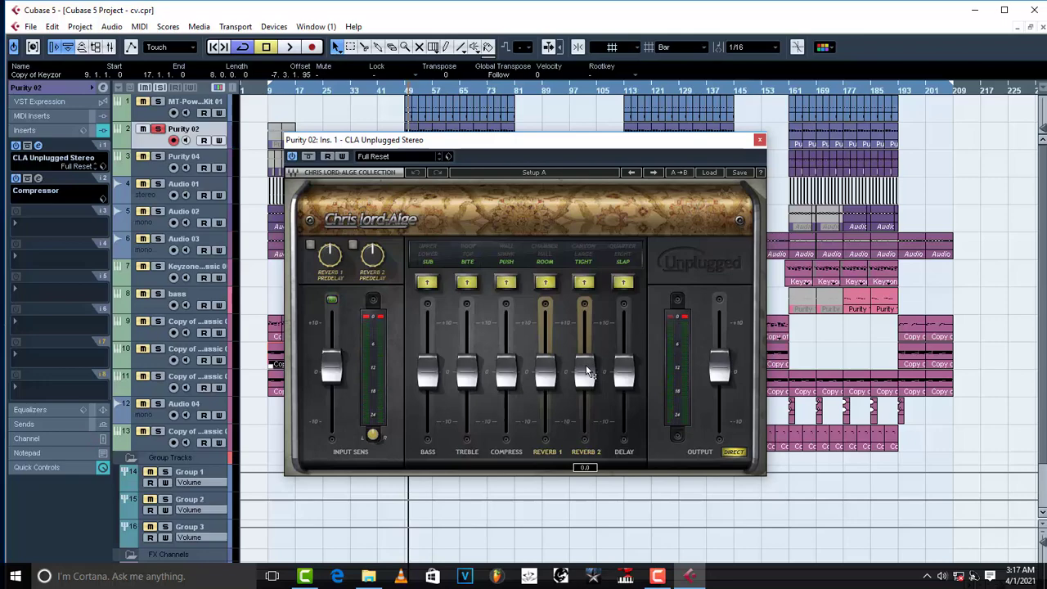
left_click(760, 141)
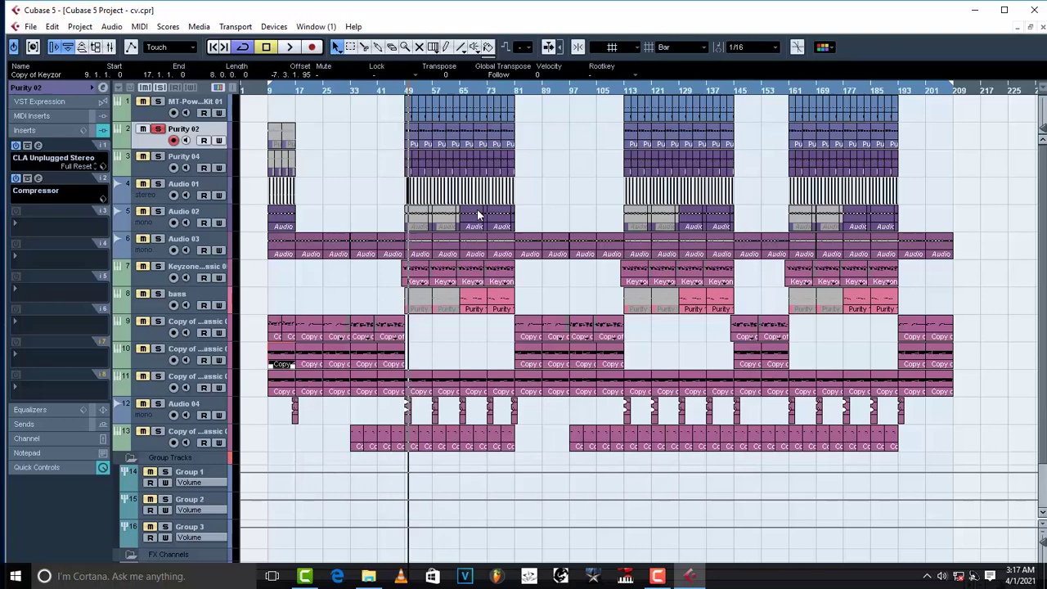
Compare Purity 02 with CLA Unplugged Stereo bypassed and active, leaving it on Full Reset.
left_click(15, 146)
key("space")
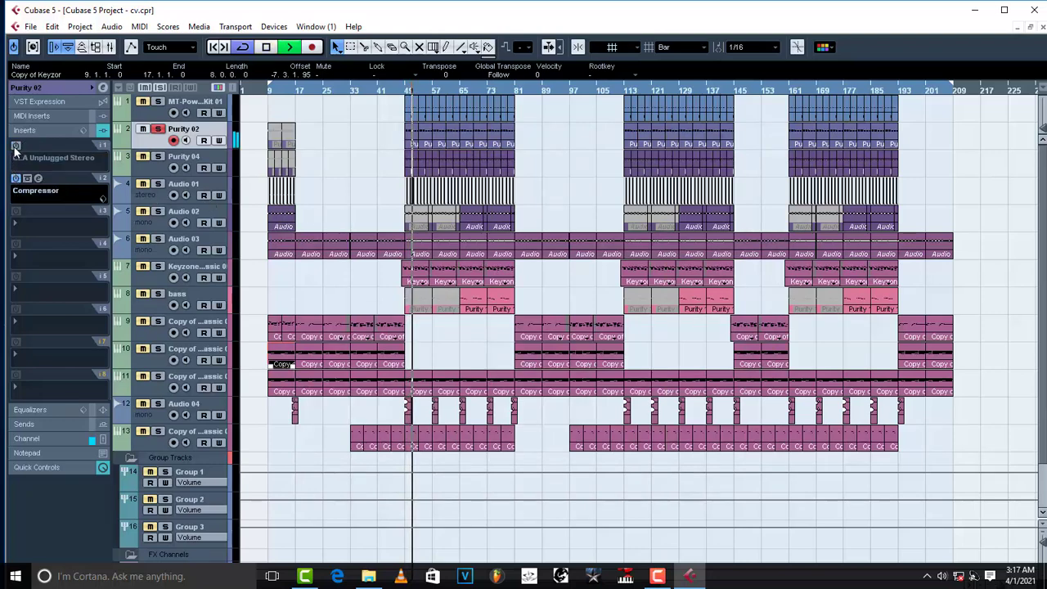
left_click(16, 145)
key("space")
key("space")
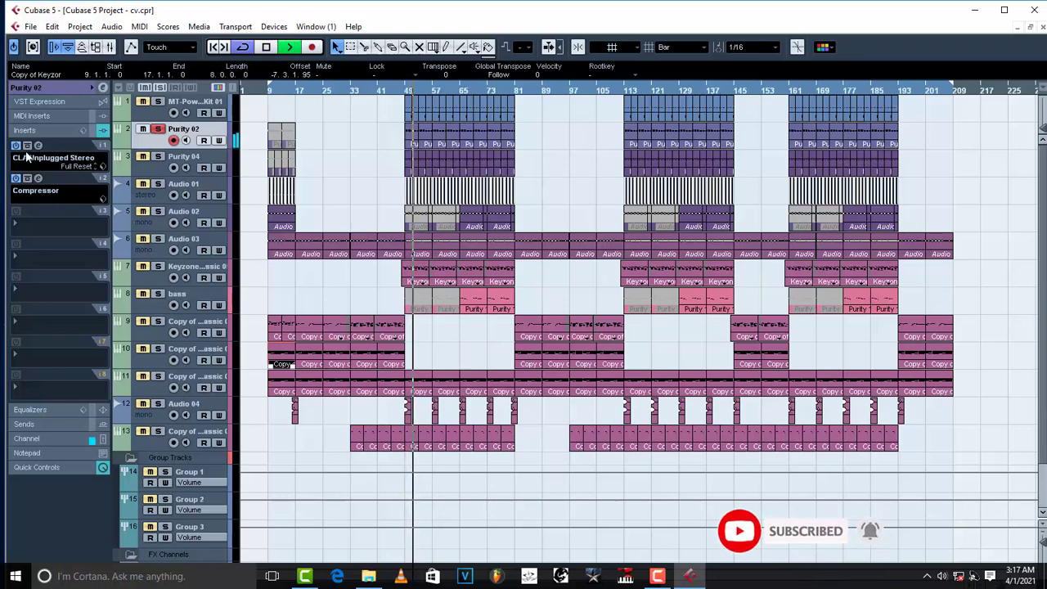
key("space")
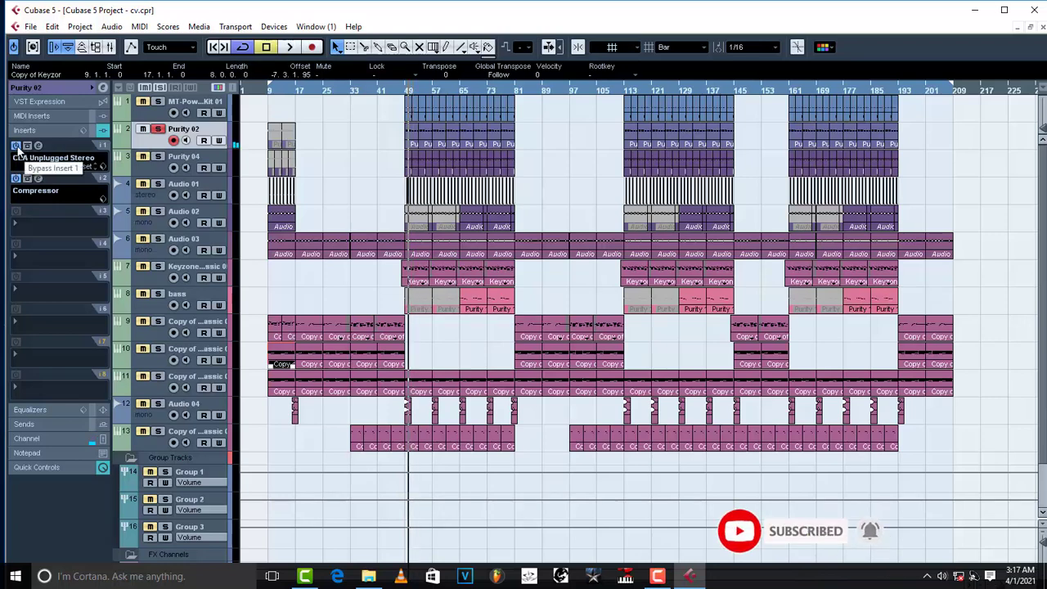
left_click(27, 146)
key("space")
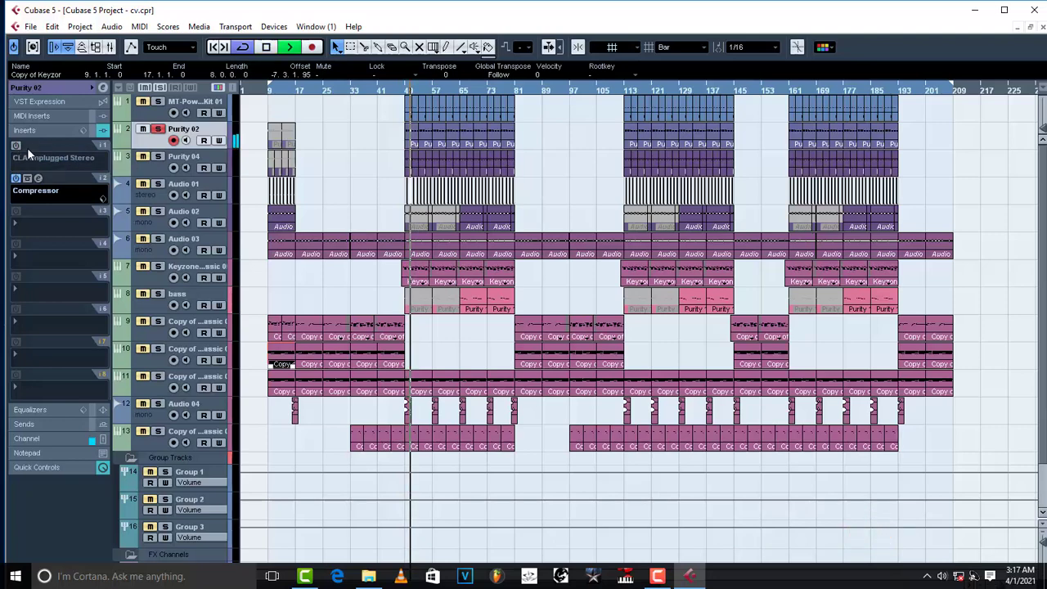
left_click(27, 146)
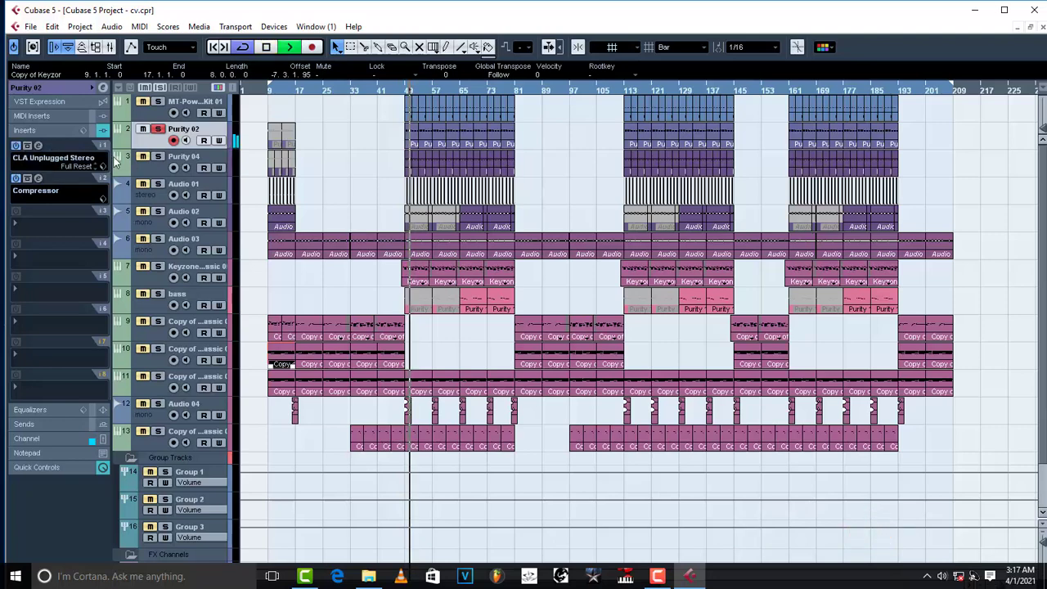
Stop playback and briefly check Purity 02's Compressor settings.
key("space")
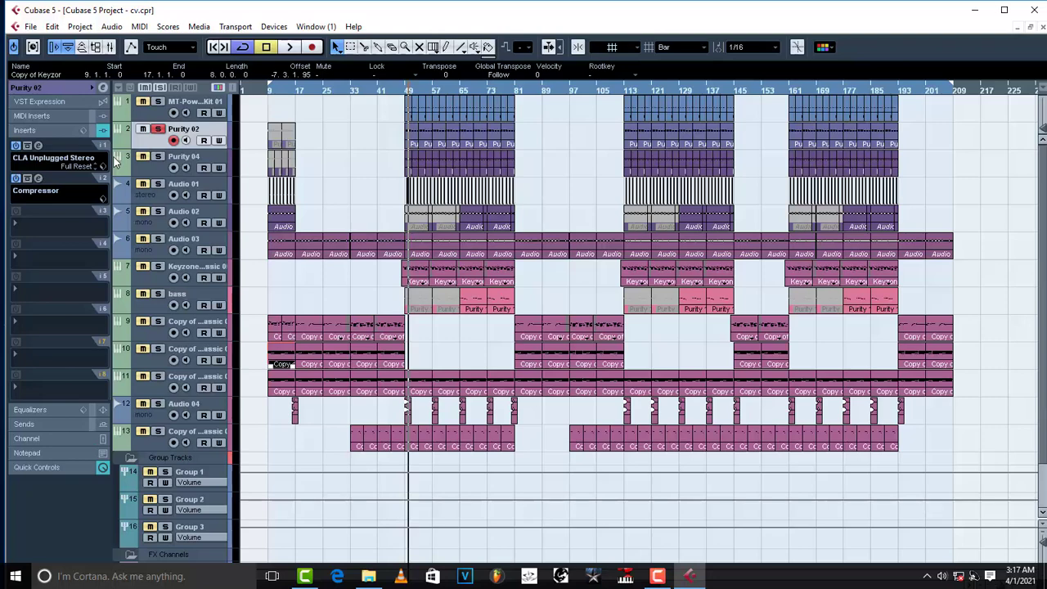
left_click(38, 179)
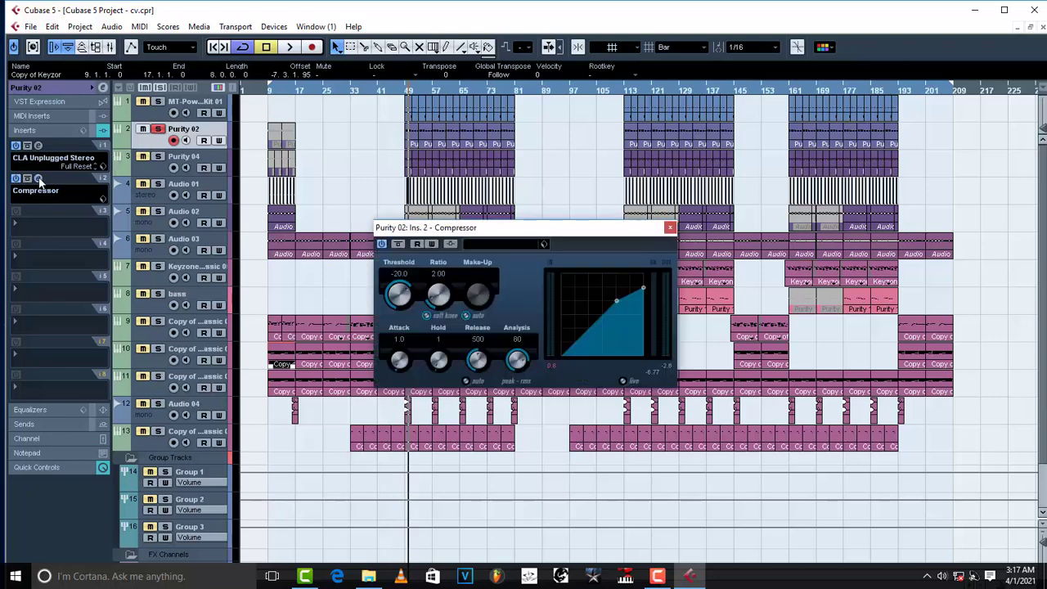
left_click(39, 179)
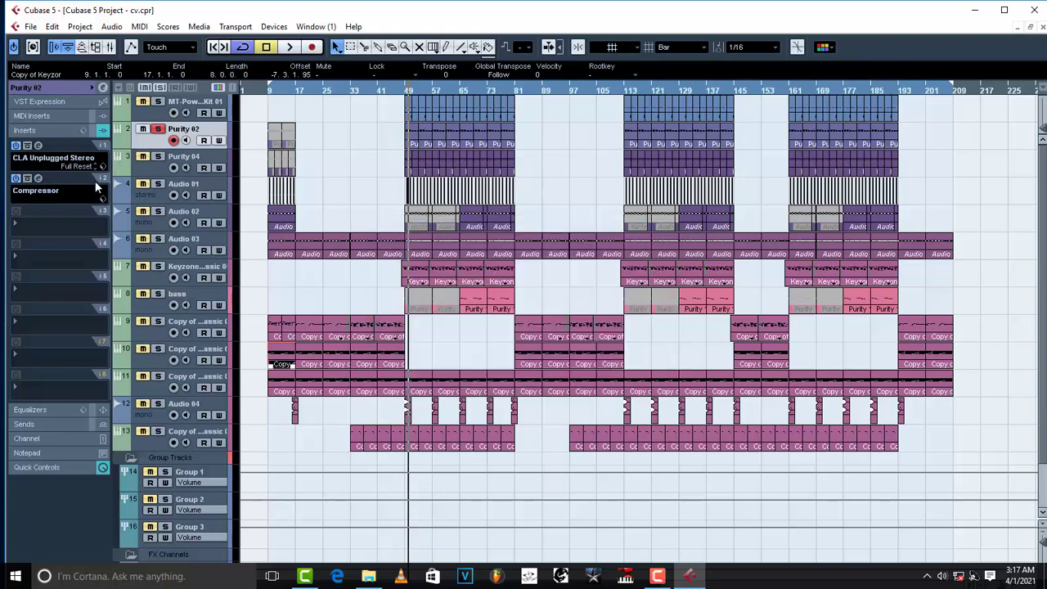
Solo and play Purity 04, then show its volume 1.53 and pan R36 settings.
left_click(147, 172)
left_click(157, 157)
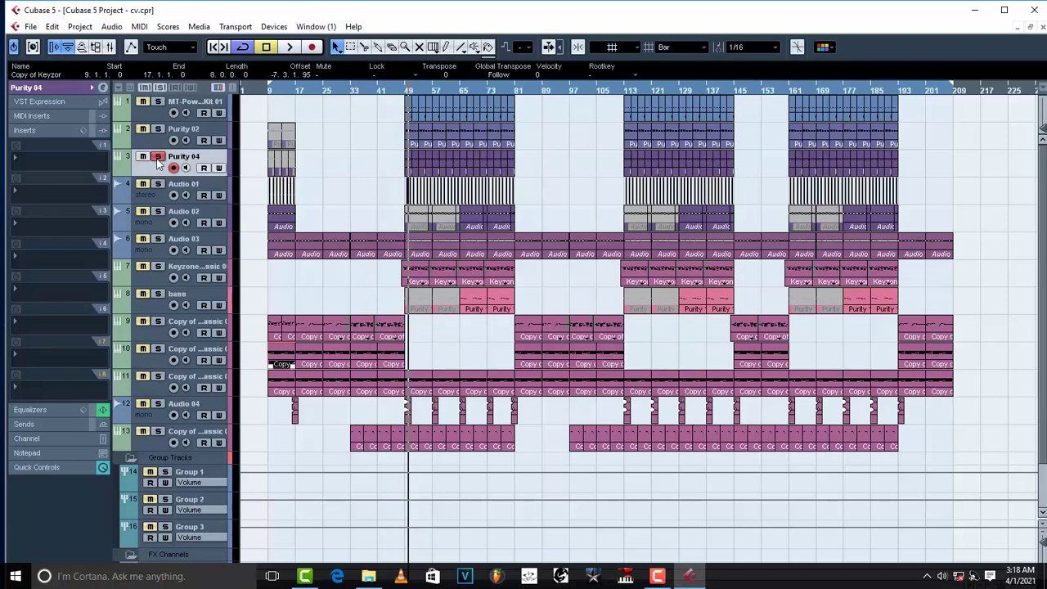
key("space")
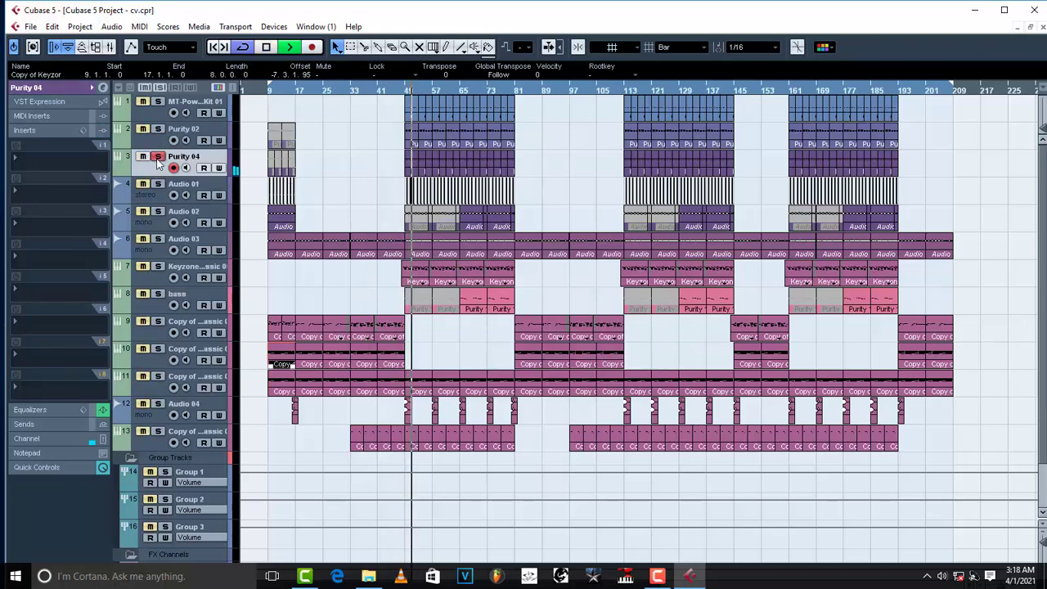
left_click(43, 131)
left_click(42, 128)
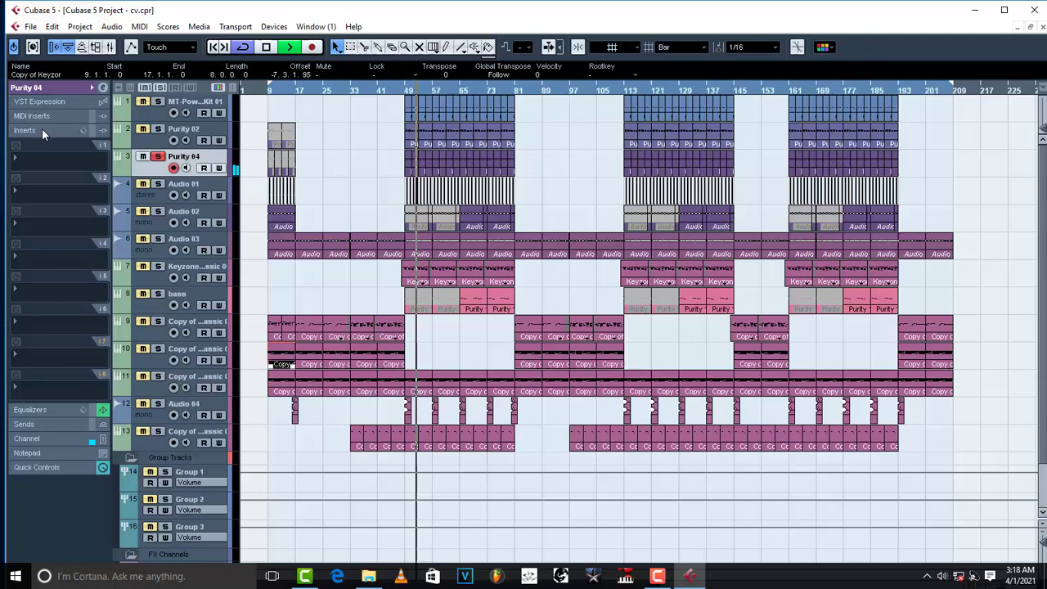
key("space")
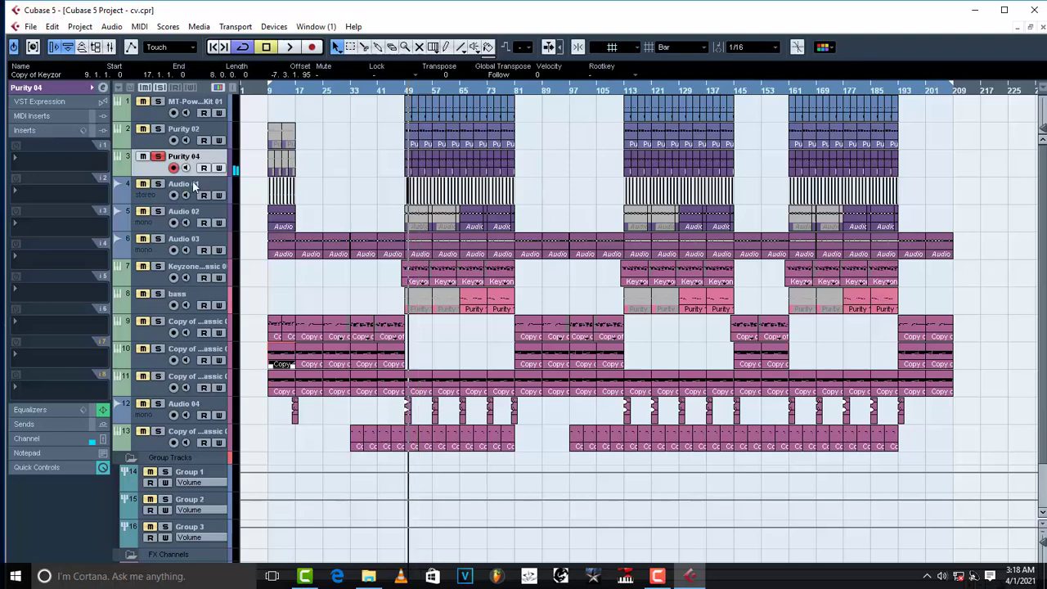
left_click(33, 87)
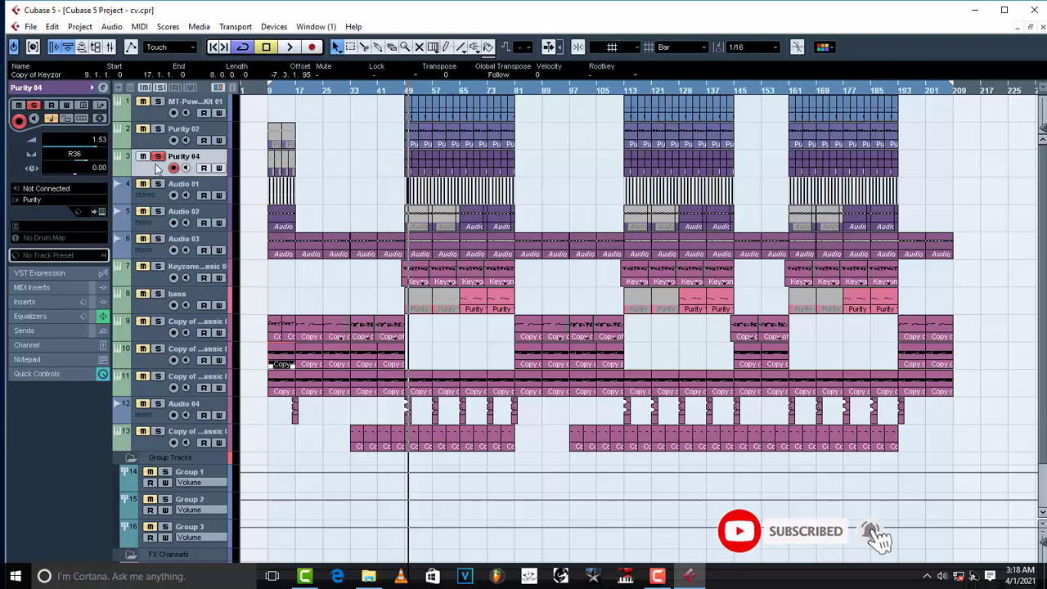
Adjust Purity 04's pan while listening, trying R40 and settling on R34.
key("space")
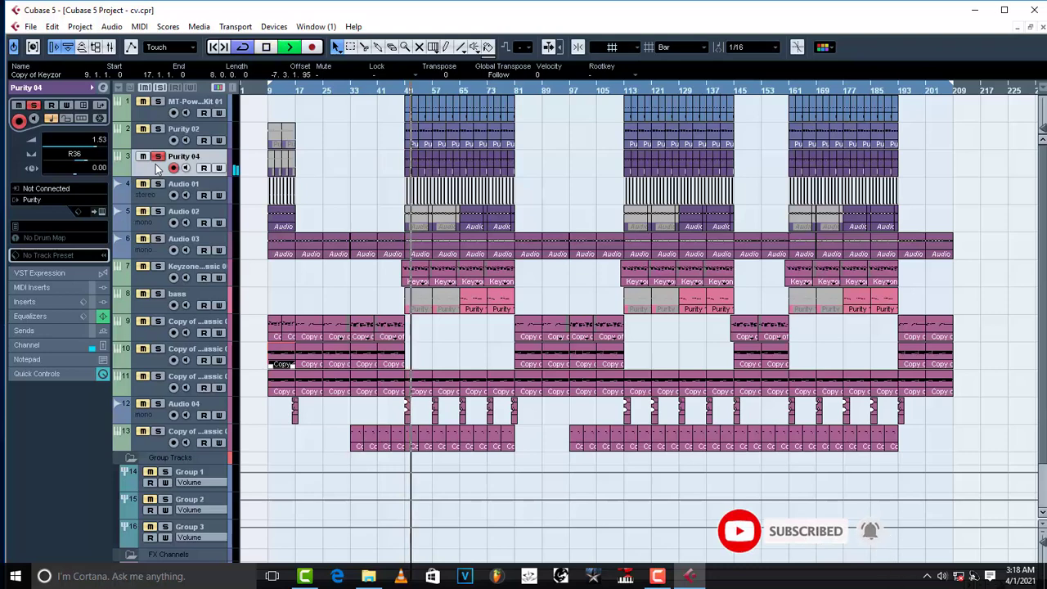
key("space")
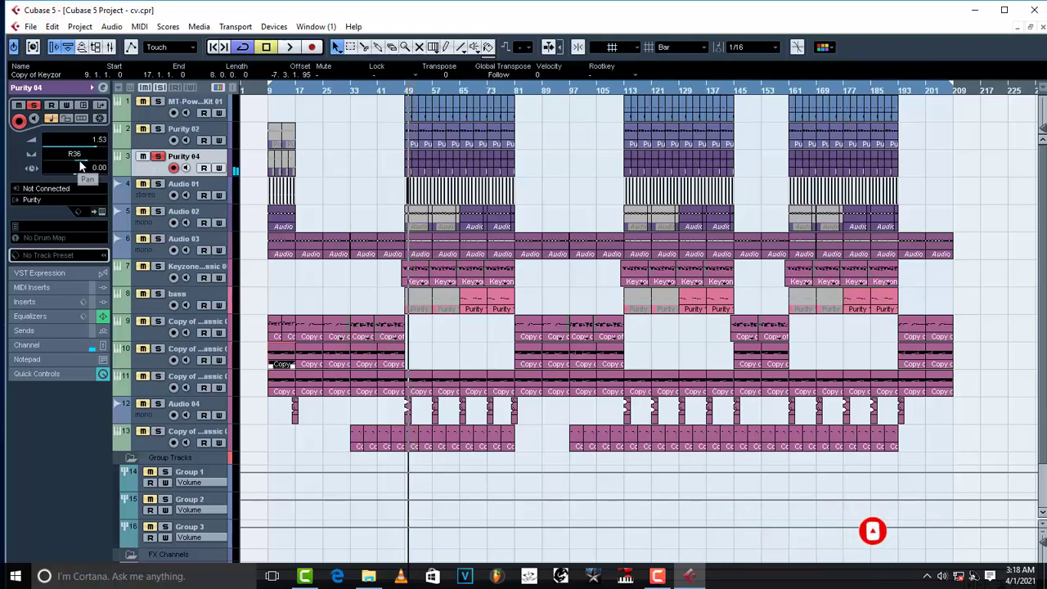
left_click(74, 164)
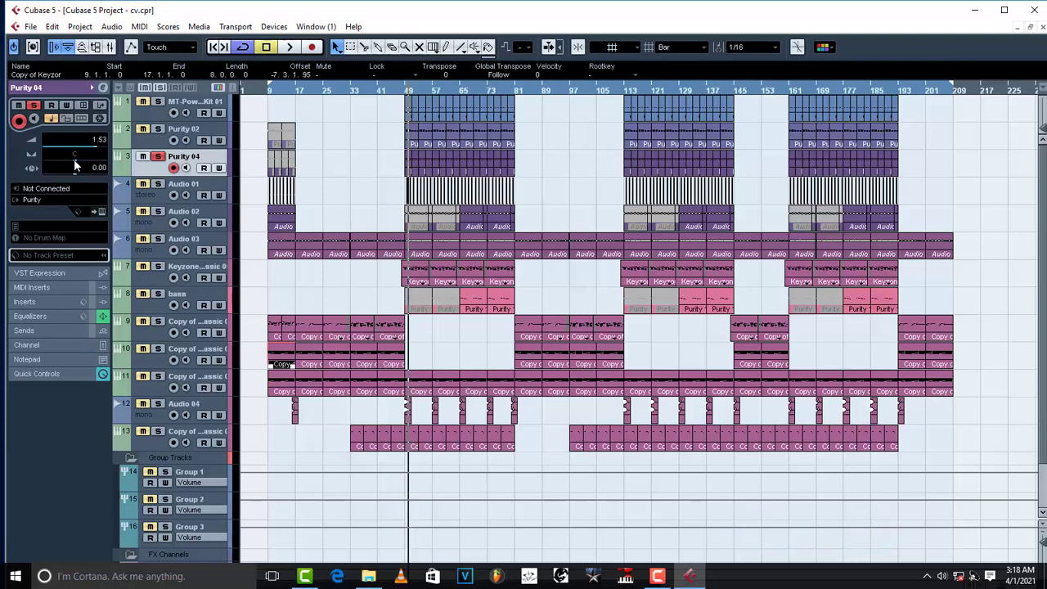
key("space")
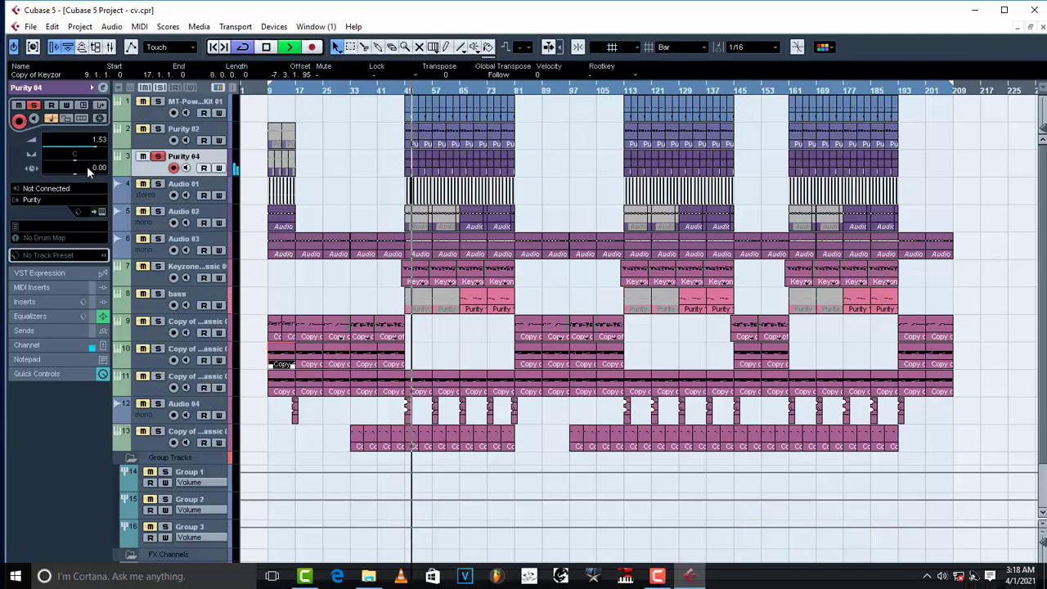
key("space")
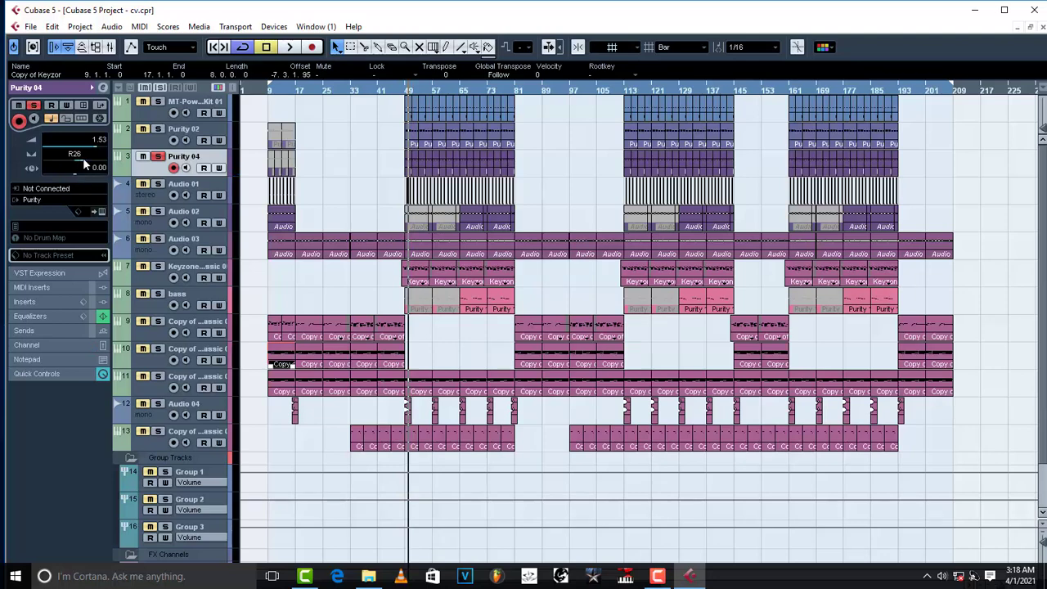
left_click_drag(83, 157, 87, 161)
key("space")
key("space")
left_click_drag(81, 164, 85, 166)
key("space")
key("space")
left_click_drag(88, 165, 85, 166)
Move the solo from Purity 04 to Audio 01 and start playback.
left_click(158, 156)
left_click(157, 184)
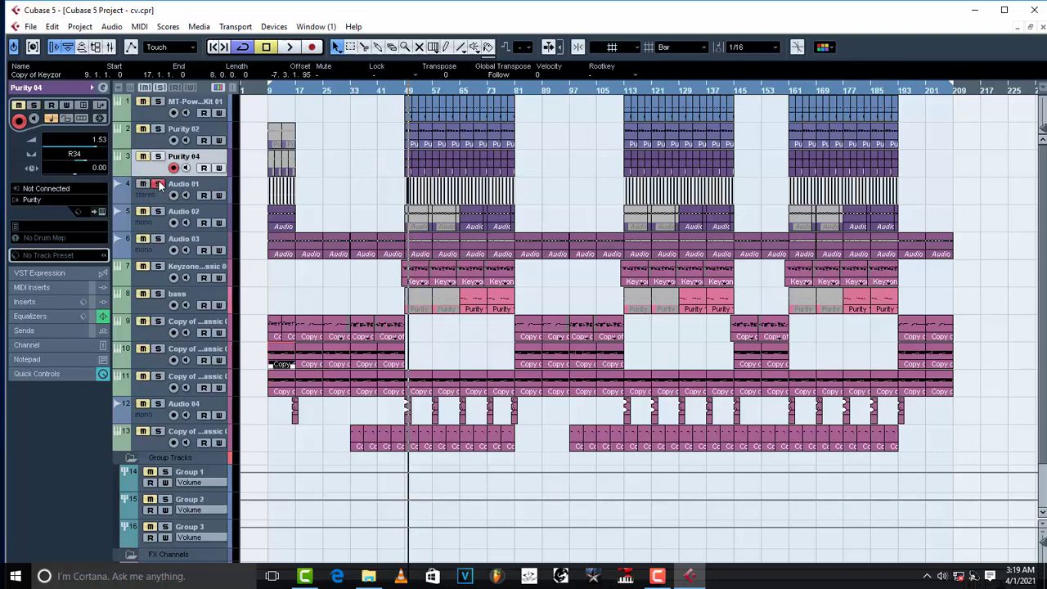
key("space")
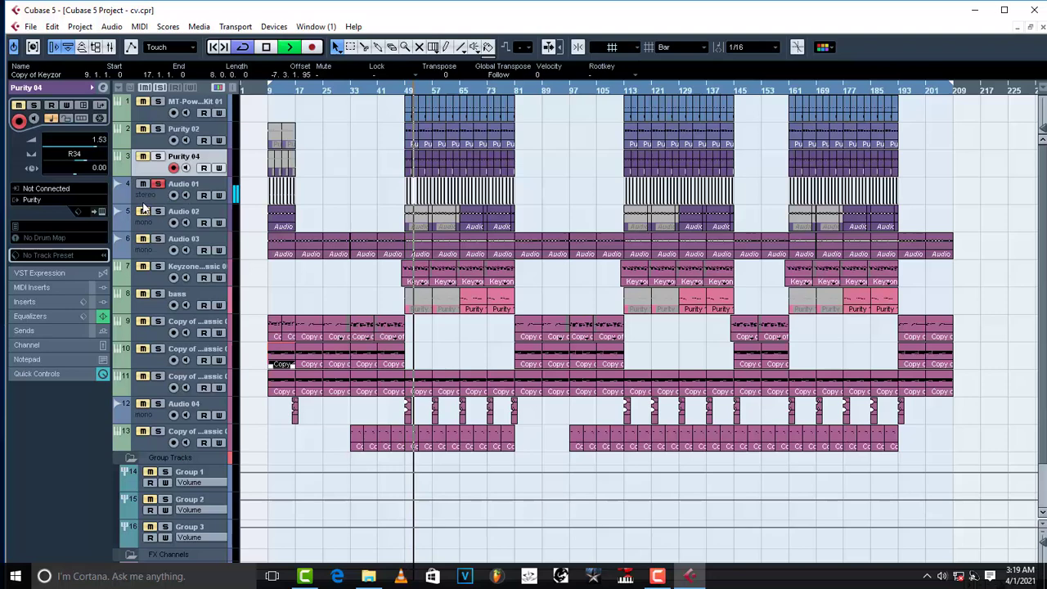
Inspect Audio 01's RoomWorks reverb insert on the Zero preset.
left_click(183, 192)
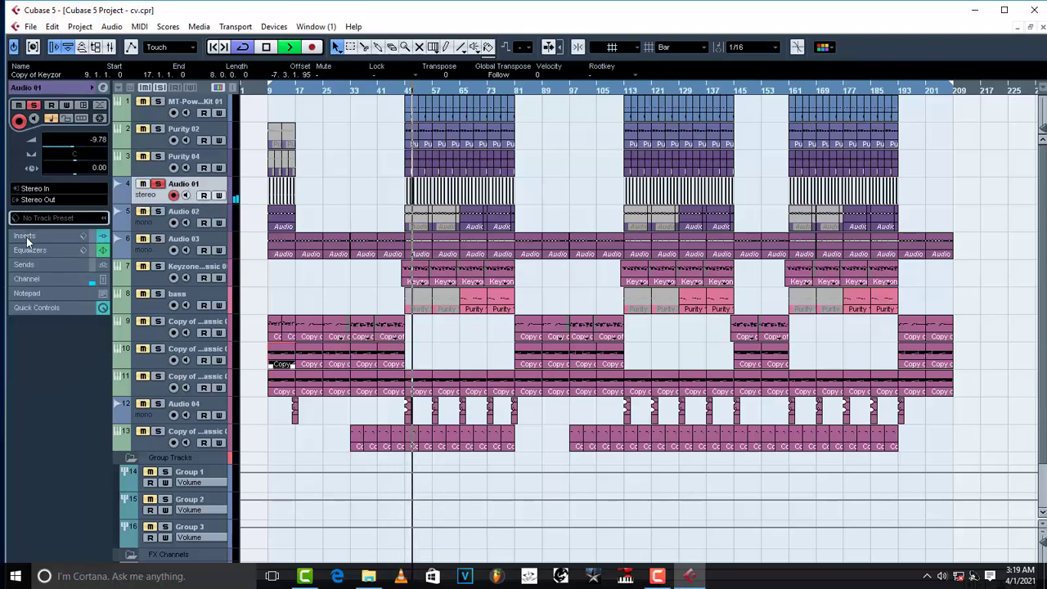
left_click(25, 235)
left_click(37, 117)
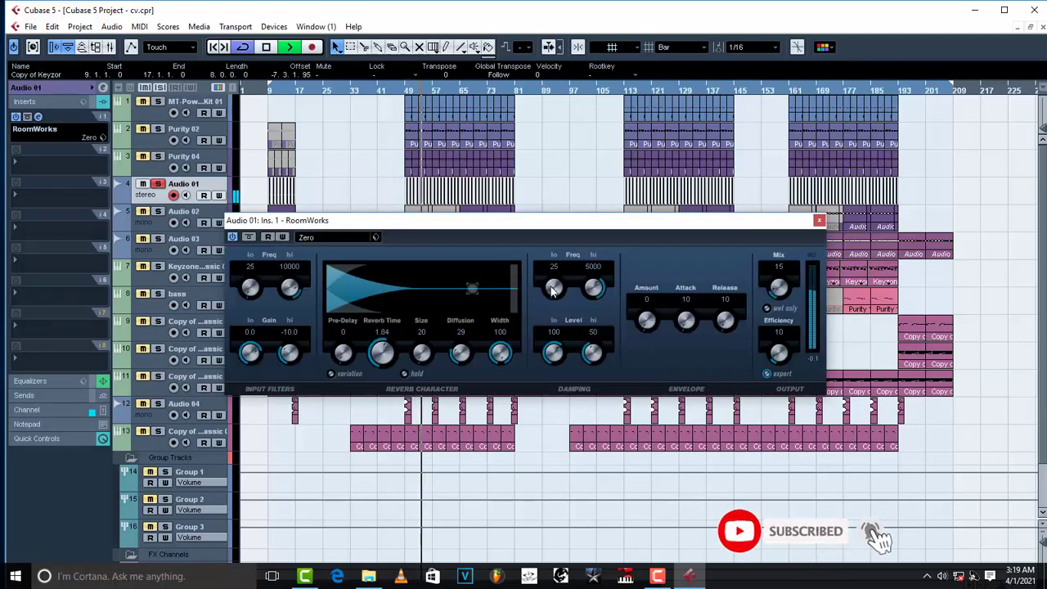
key("space")
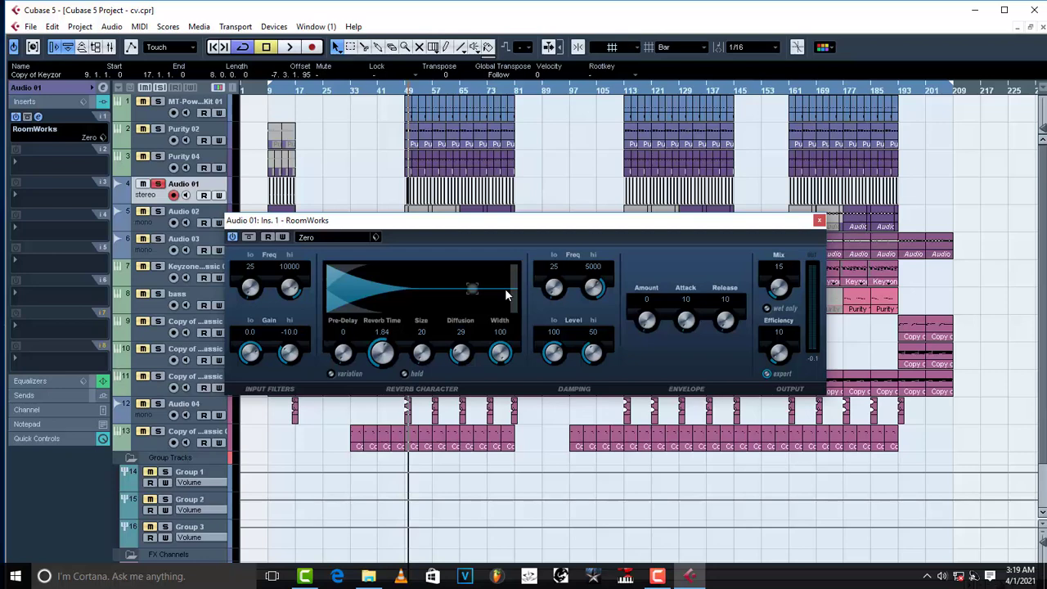
left_click(819, 221)
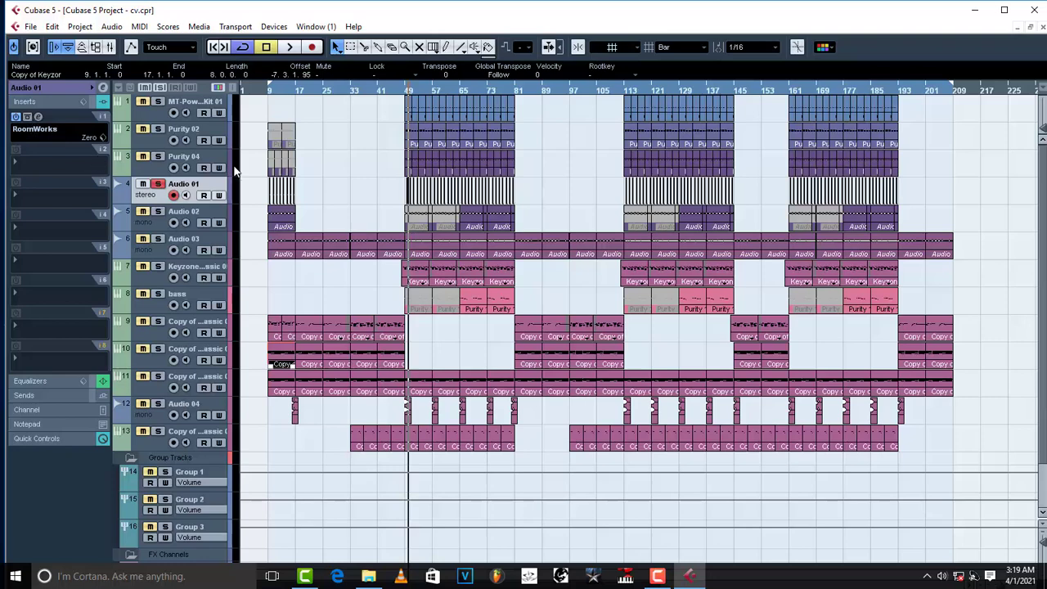
Play Audio 01 briefly, then unsolo it and stop playback.
key("space")
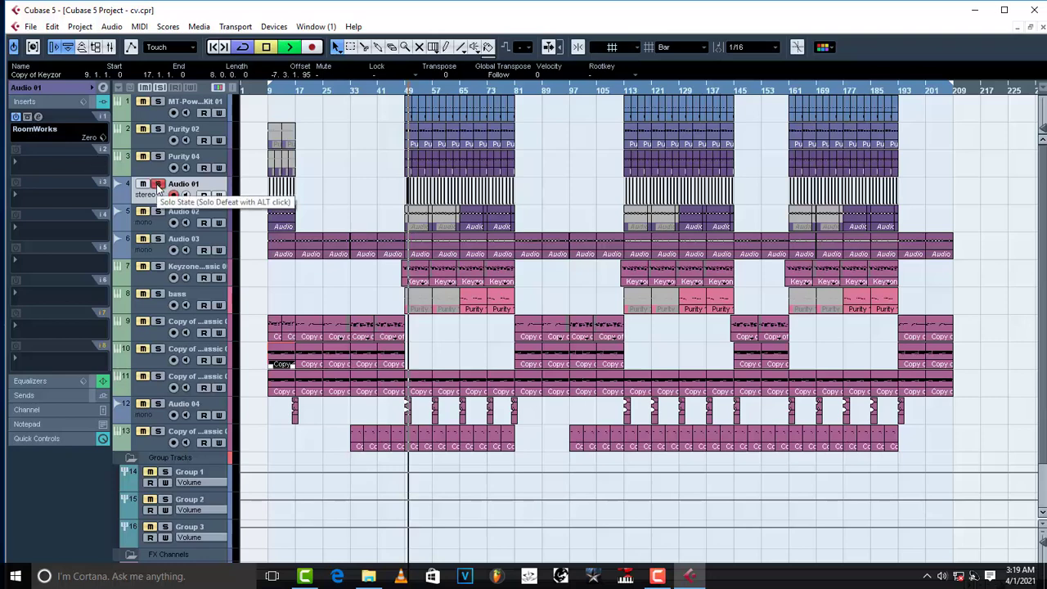
left_click(158, 185)
key("space")
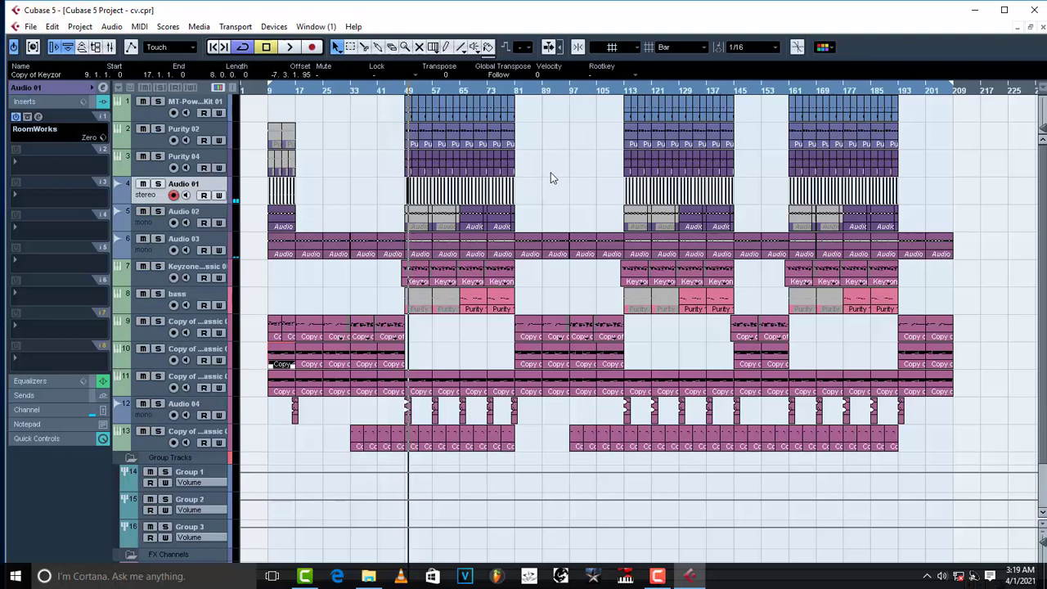
Solo Audio 02 and audition it from around bar 69.
key("Down")
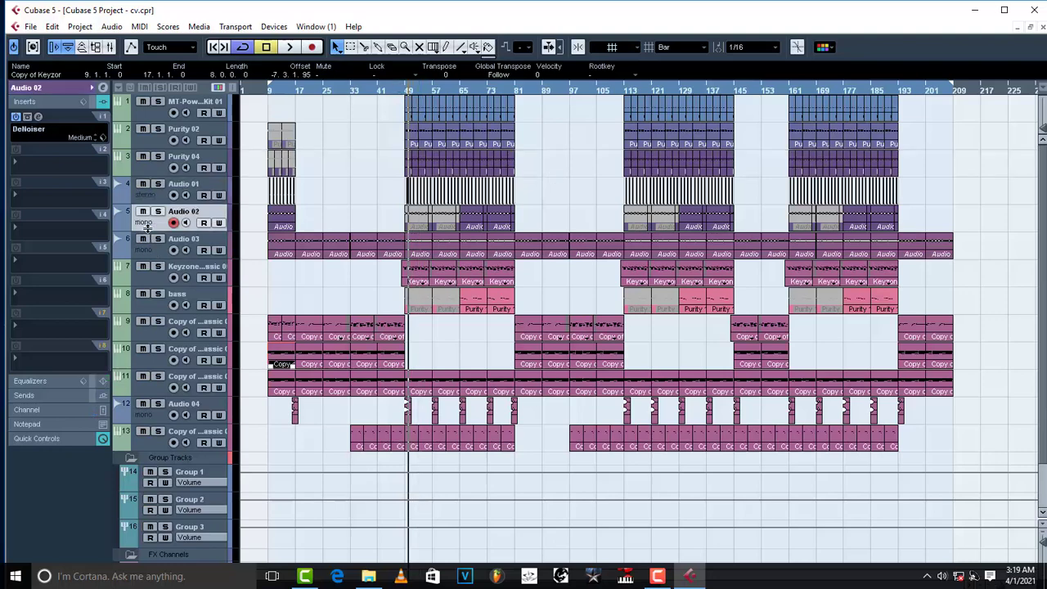
left_click(483, 84)
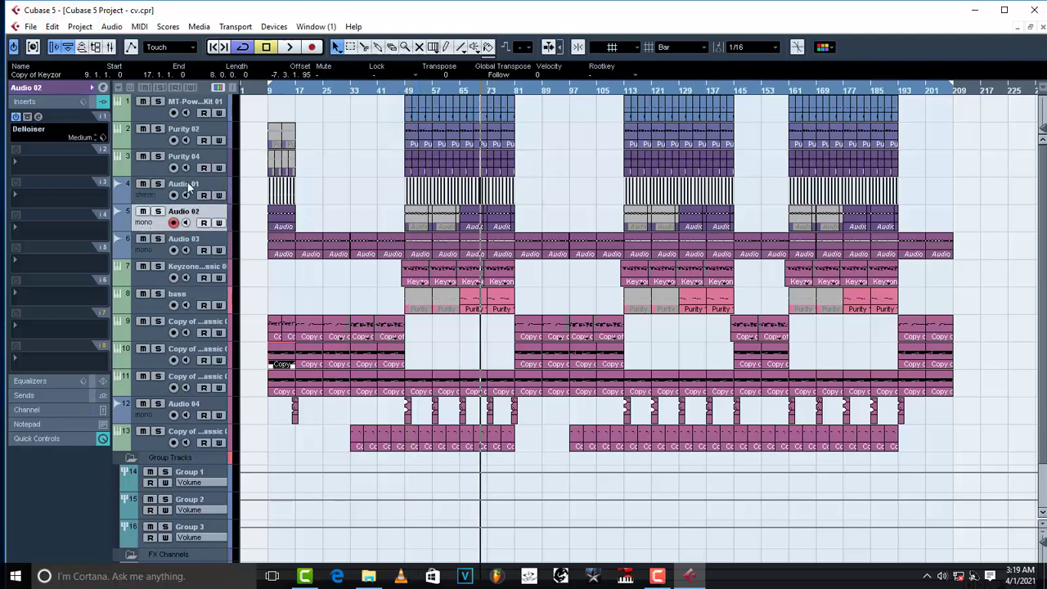
left_click(159, 212)
key("space")
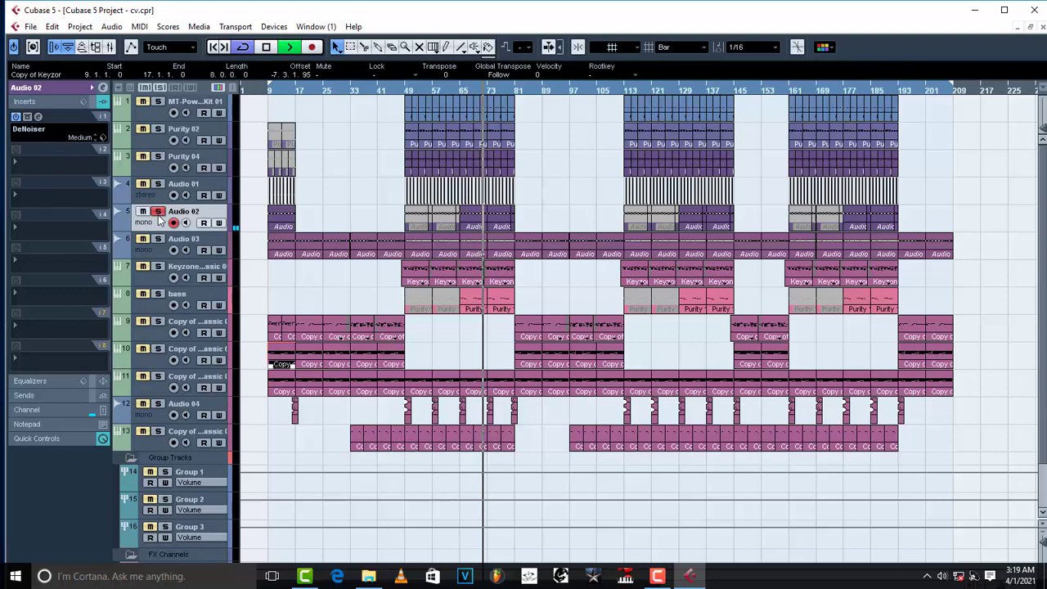
key("space")
Check Audio 02's DeNoiser settings, then select Audio 03.
left_click(41, 118)
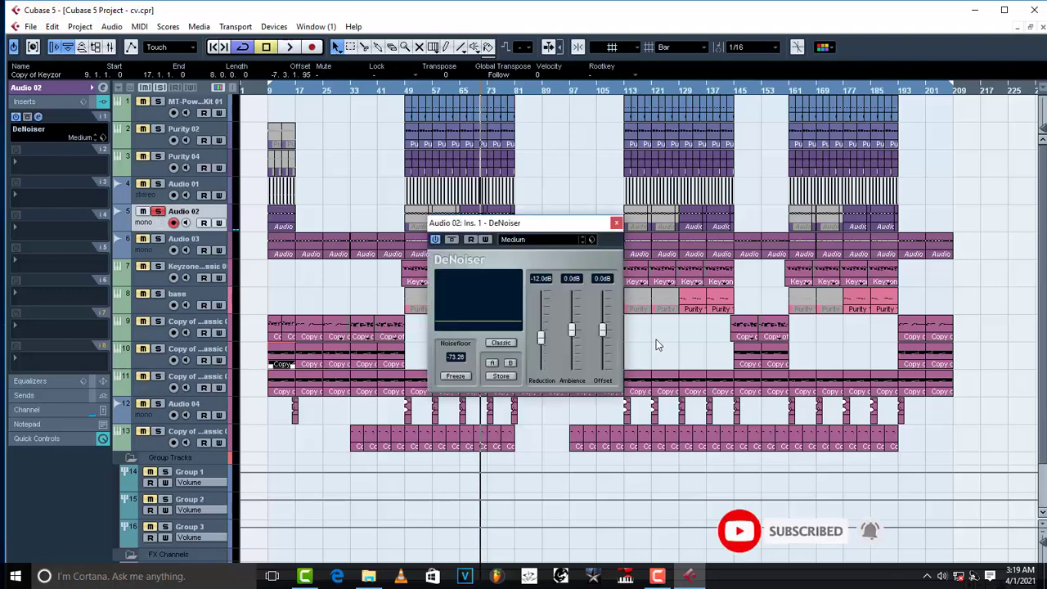
left_click(616, 223)
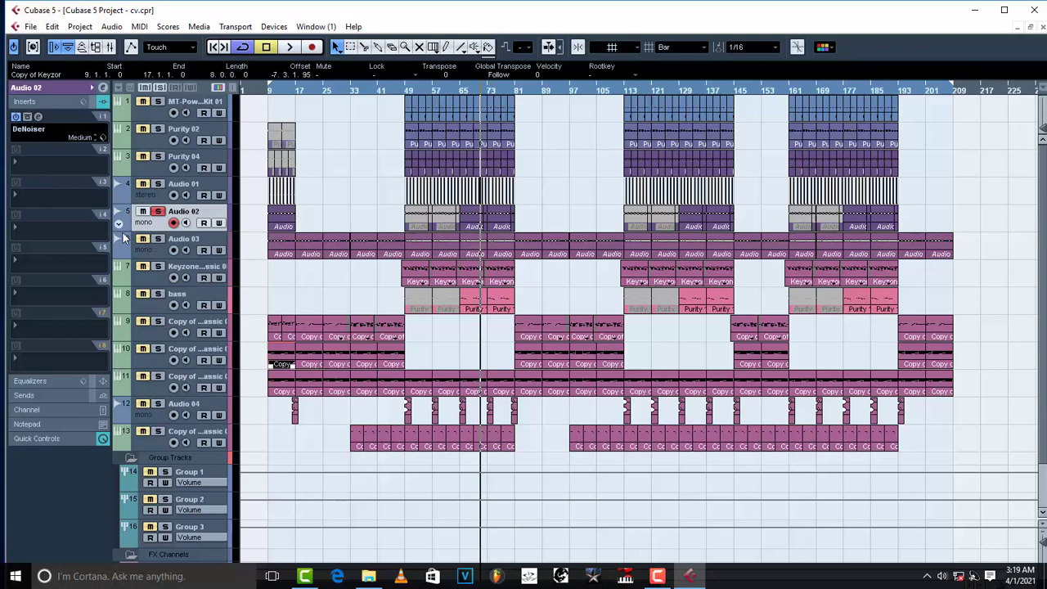
left_click(144, 254)
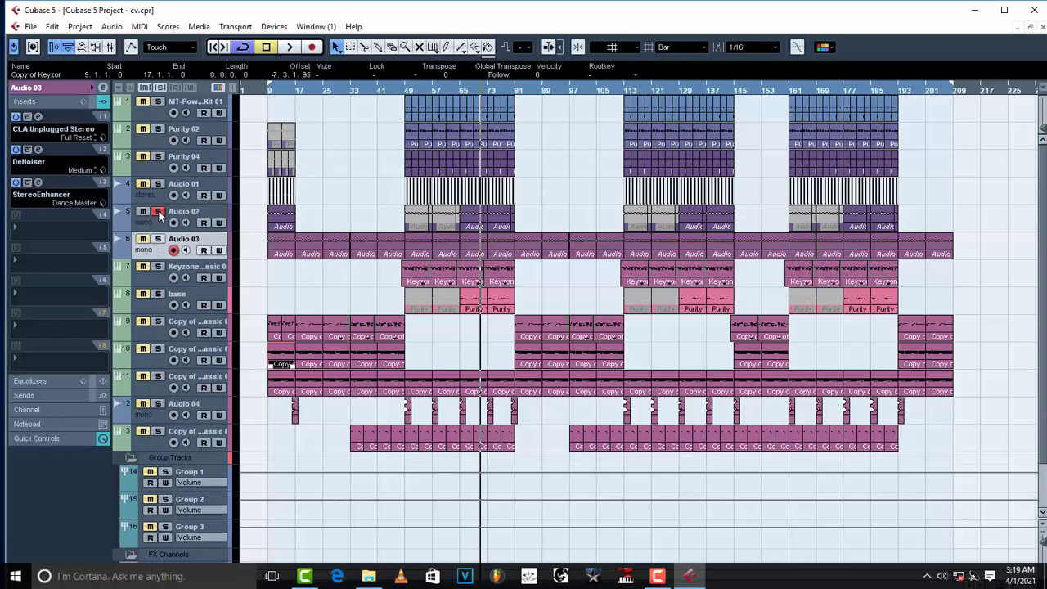
Unsolo Audio 02, solo Audio 03 and audition it briefly.
left_click(159, 213)
left_click(159, 239)
key("space")
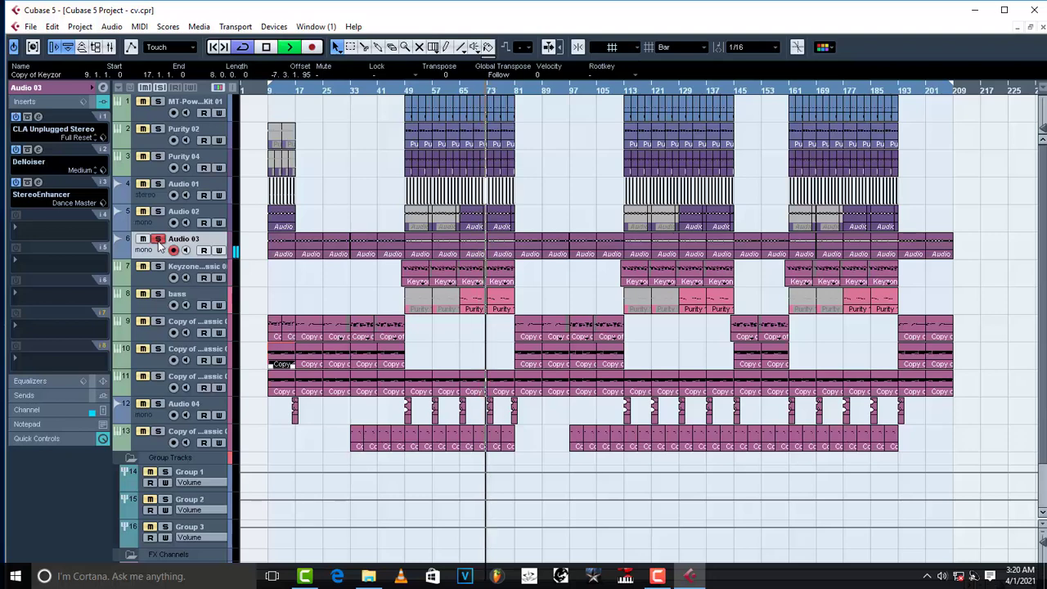
key("space")
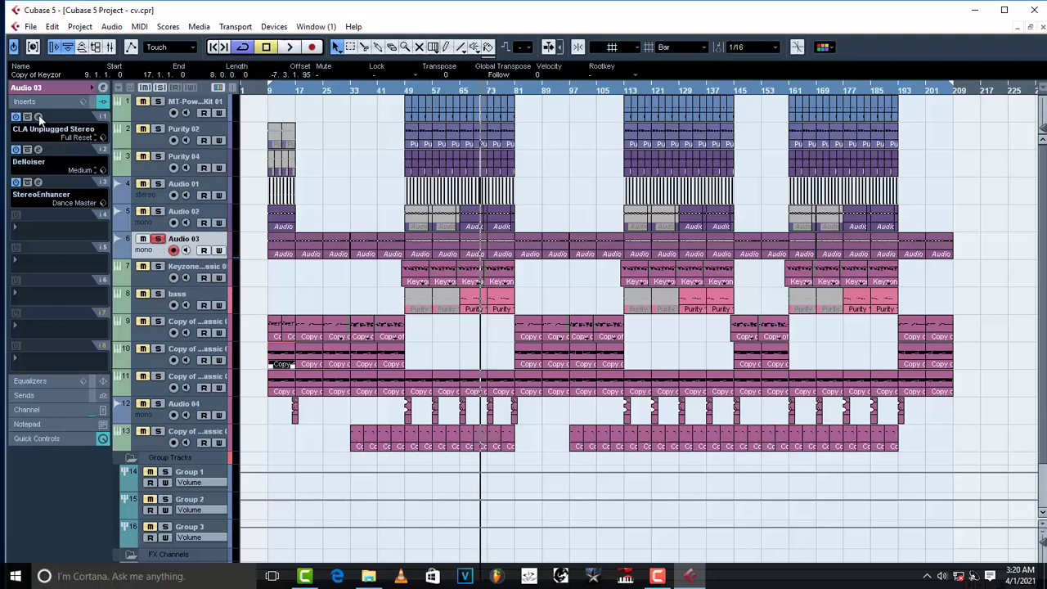
Review Audio 03's CLA Unplugged Stereo settings and its volume, pan and routing.
left_click(38, 117)
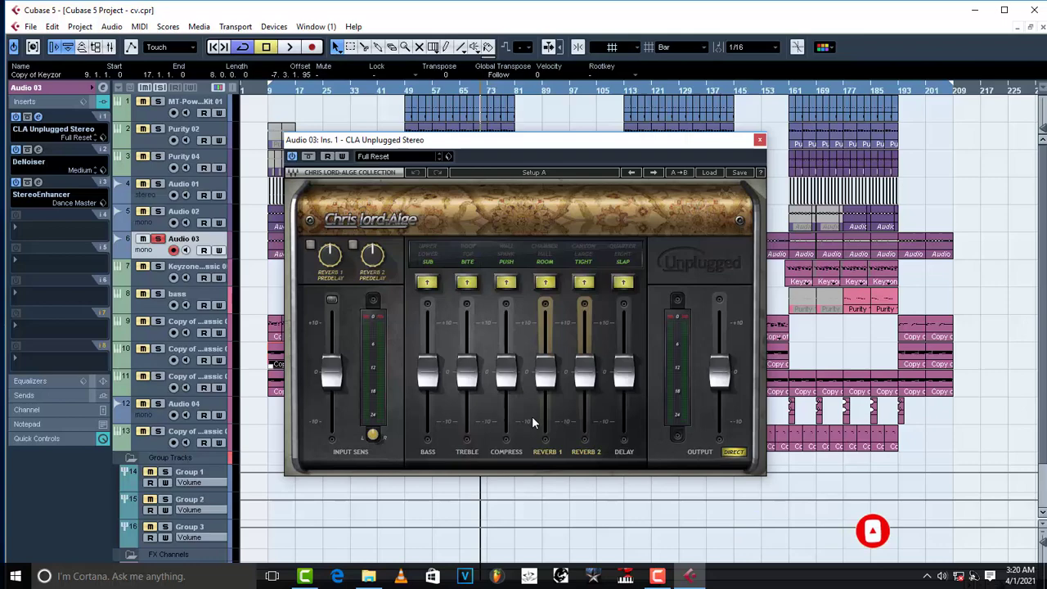
left_click(760, 140)
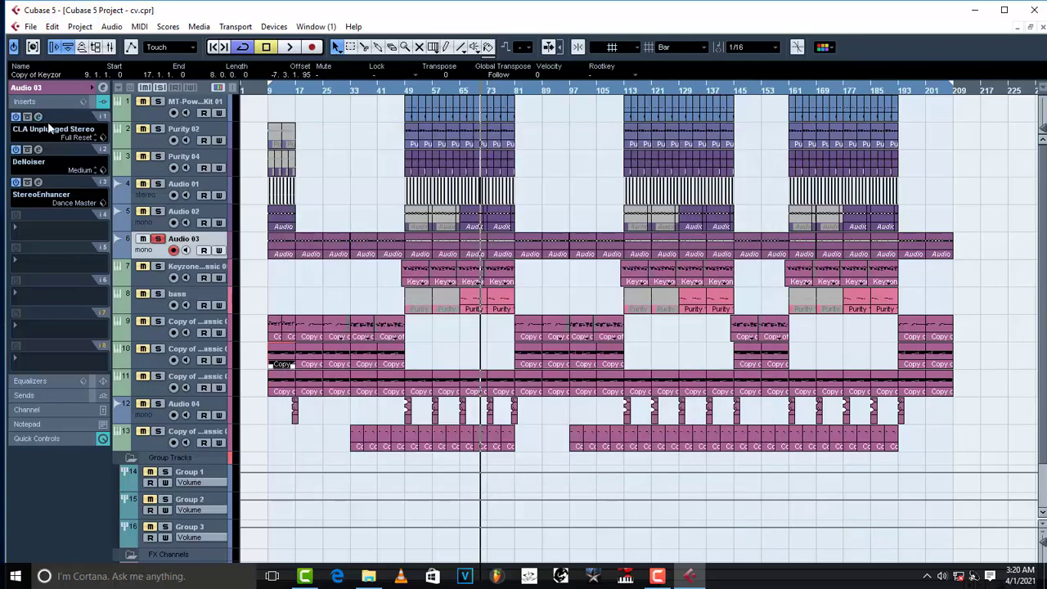
left_click(47, 86)
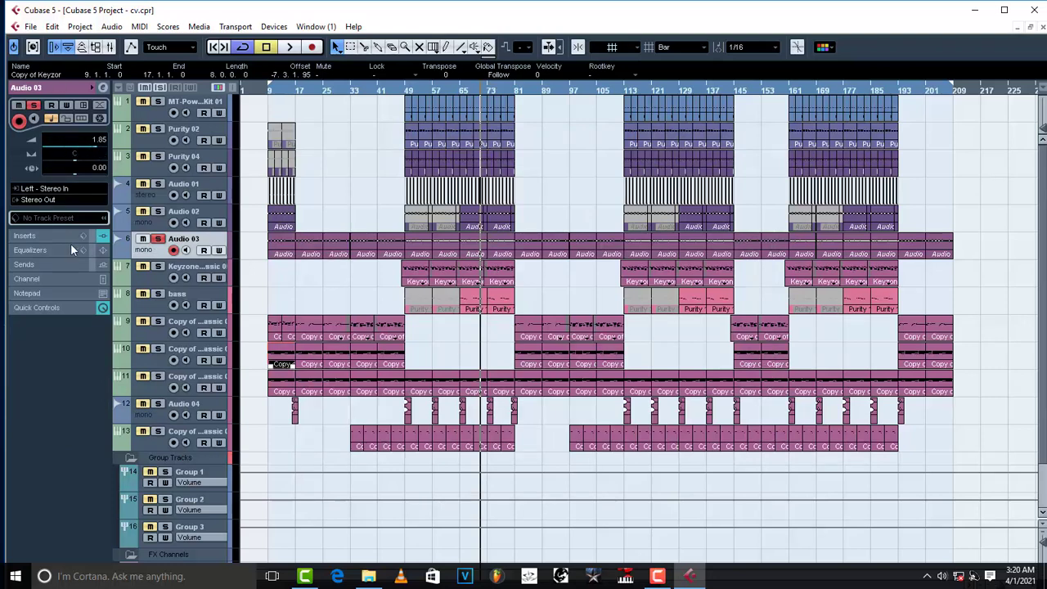
left_click(26, 236)
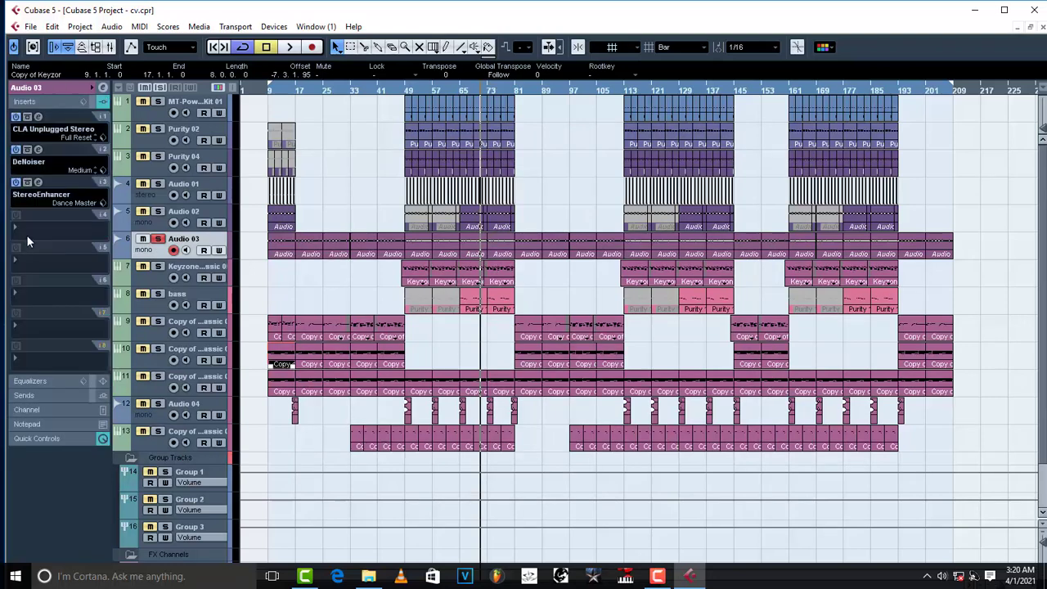
Check Audio 03's DeNoiser (Medium) and StereoEnhancer (Dance Master, Width 173) settings.
left_click(37, 150)
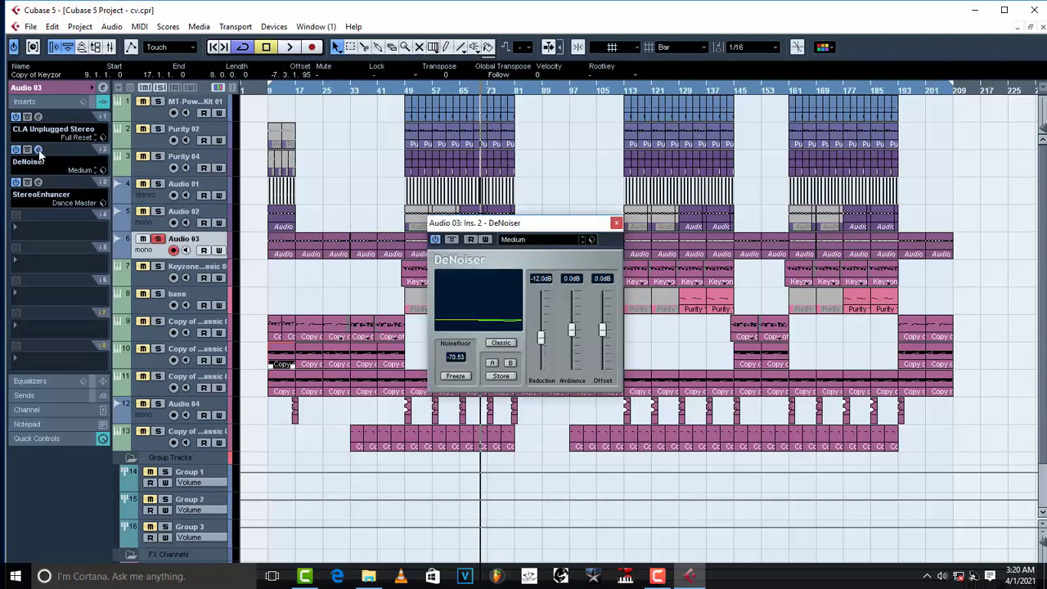
left_click(38, 152)
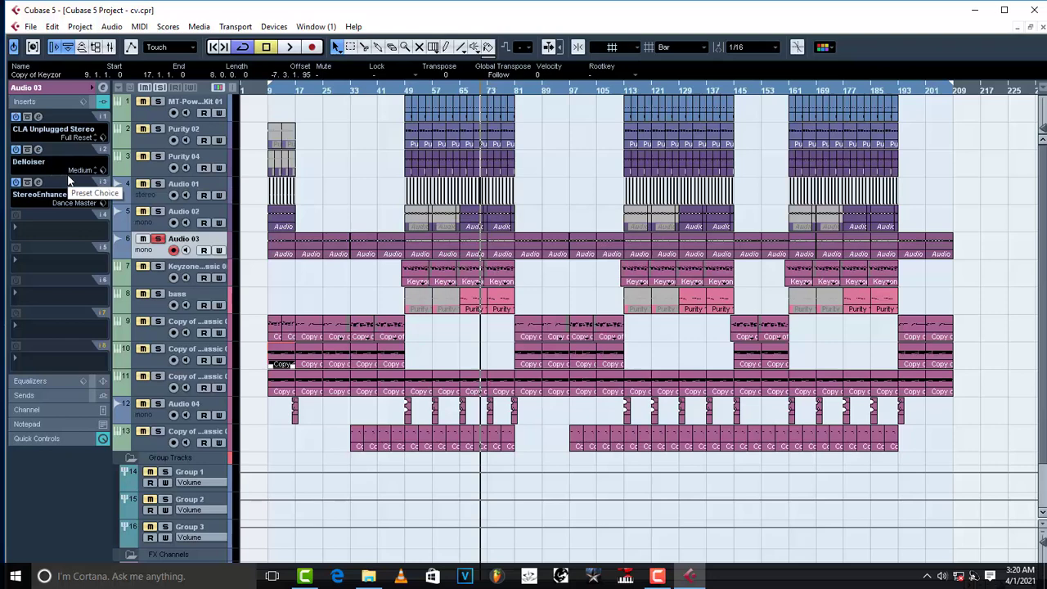
left_click(37, 182)
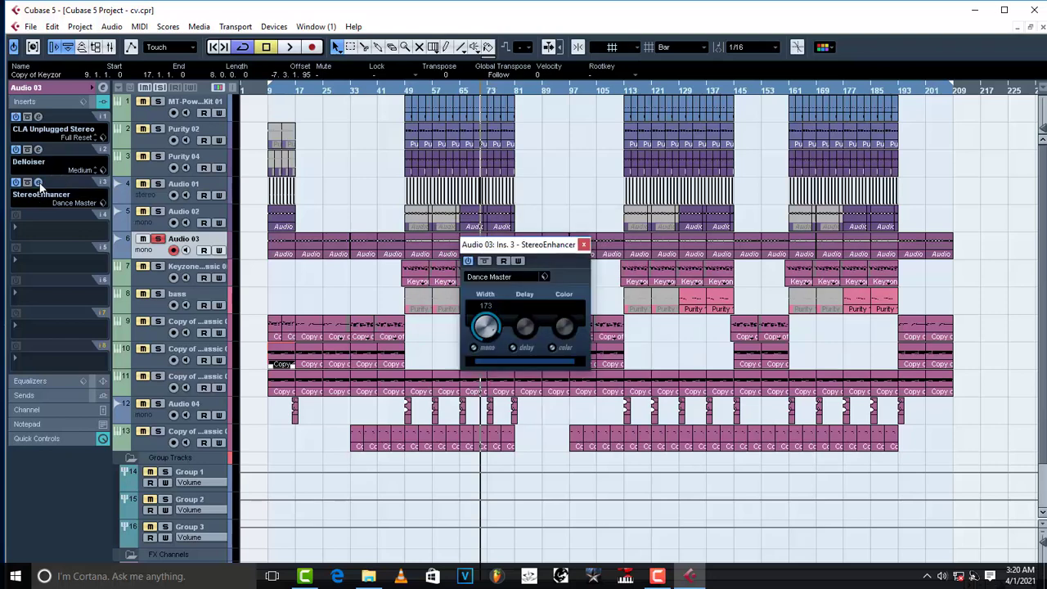
left_click(38, 182)
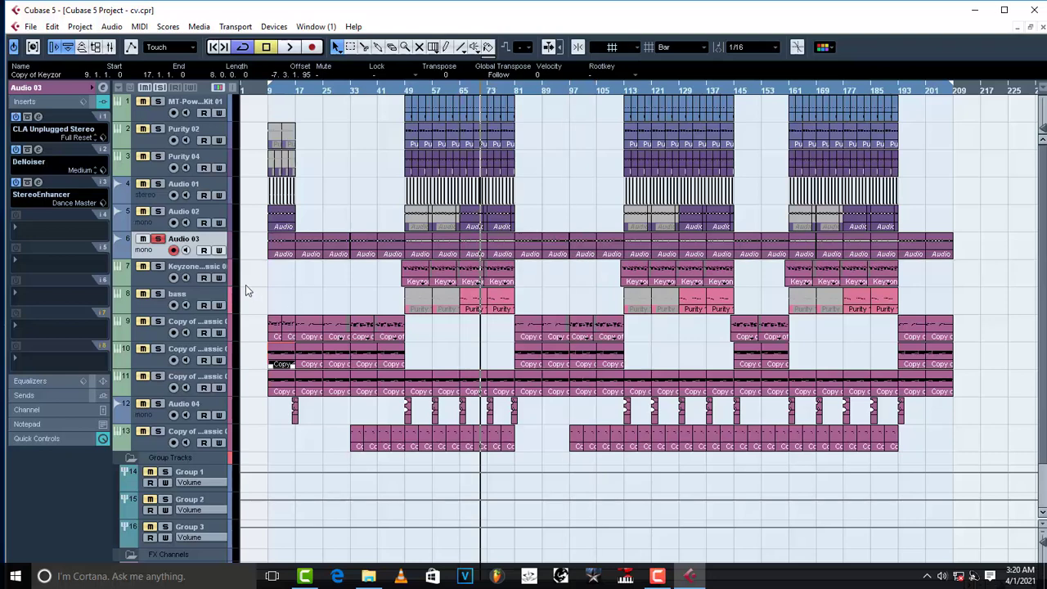
Select Keyzone Classic 05 and view its Compressor, CLA Unplugged Stereo and StereoEnhancer inserts.
left_click(148, 281)
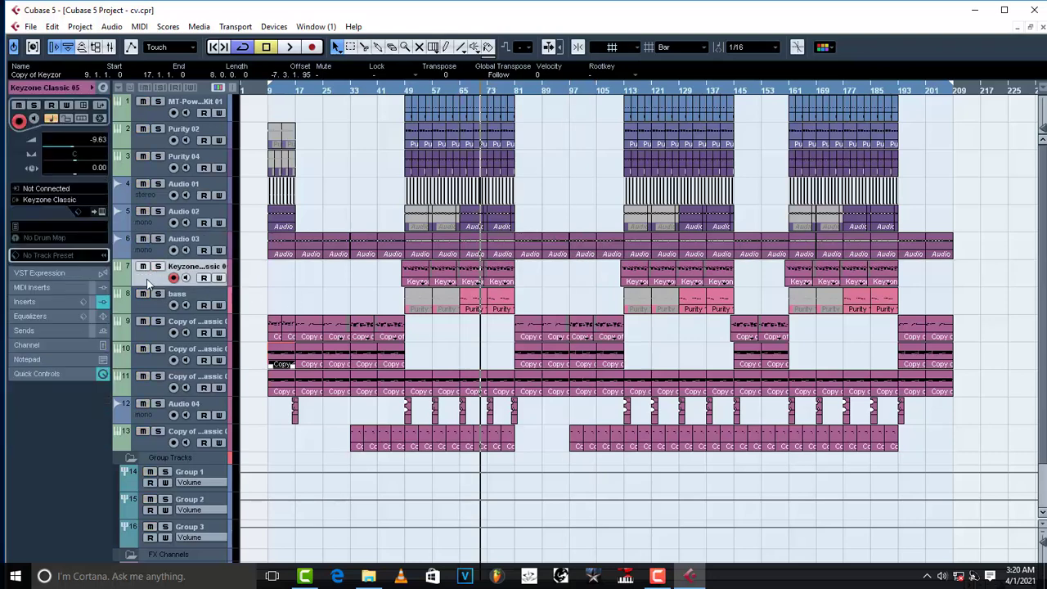
left_click(29, 302)
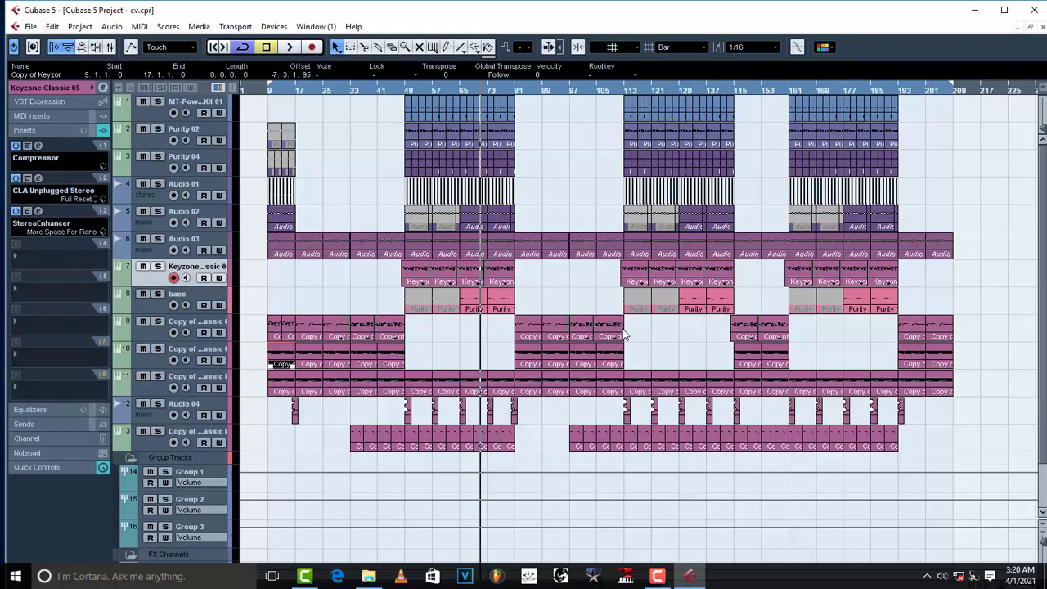
left_click(33, 92)
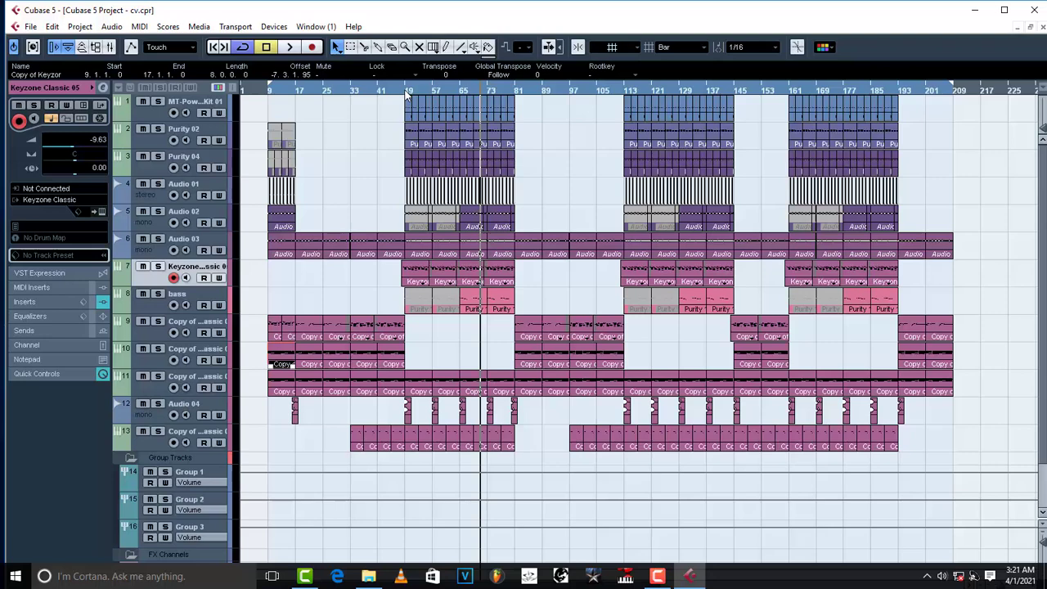
Play the full mix from bar 49, then stop.
left_click(406, 90)
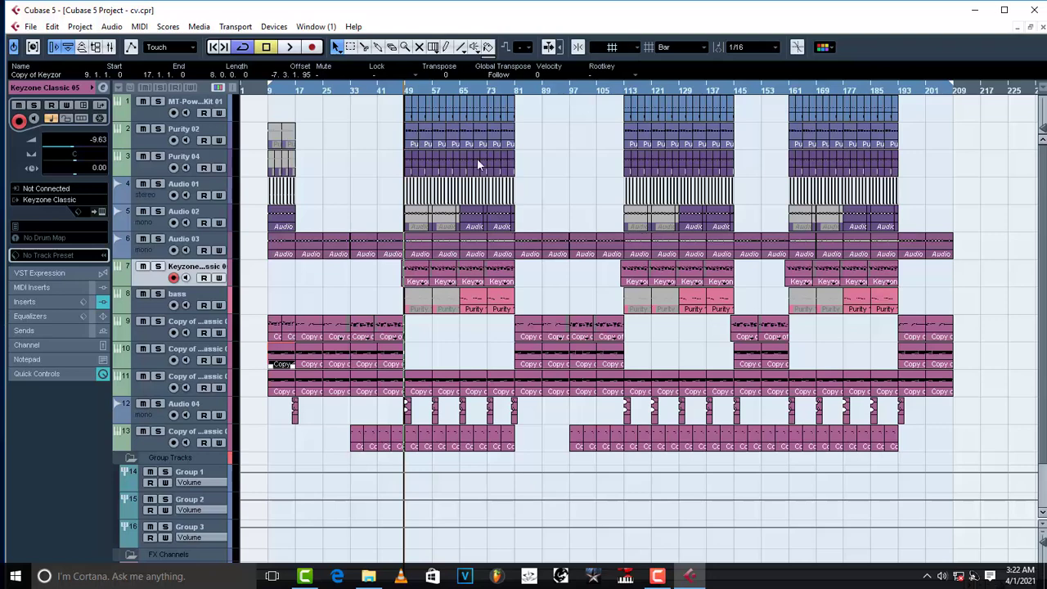
key("space")
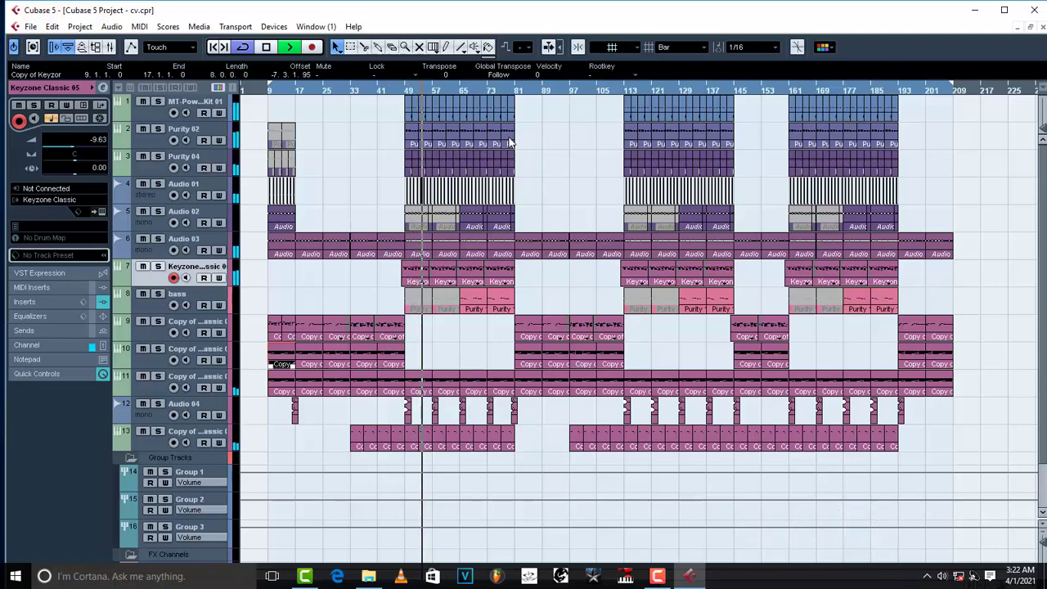
key("space")
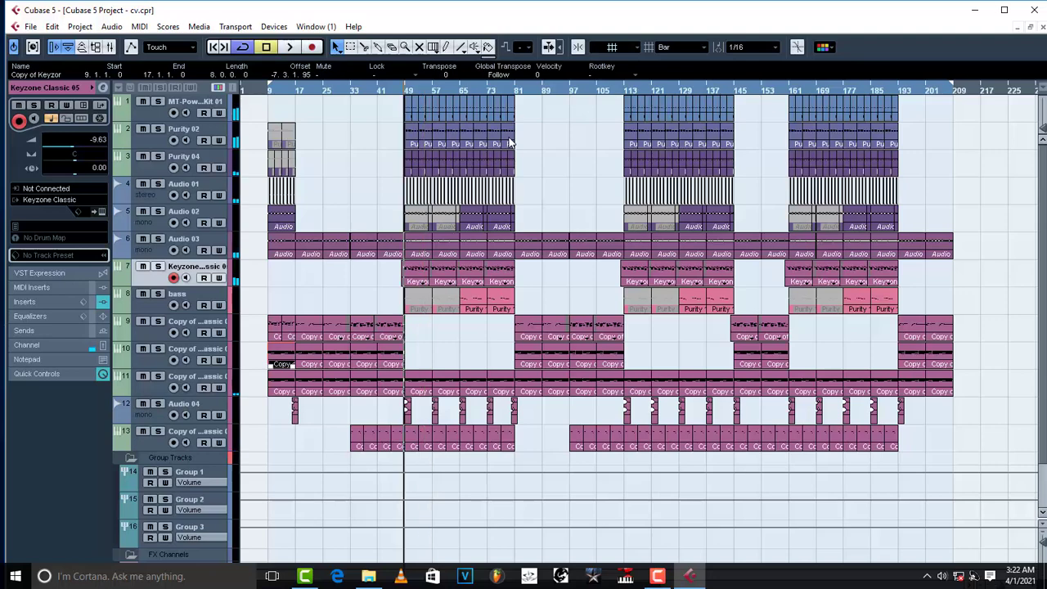